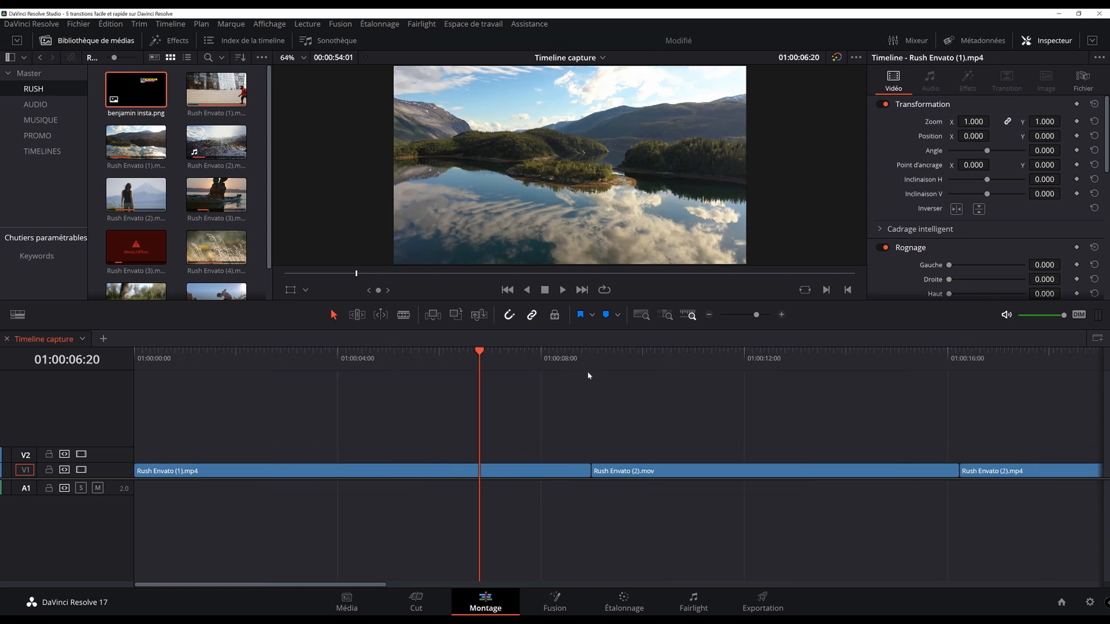
Step: Show the toolbox's video transitions in the effects library
left_click(173, 43)
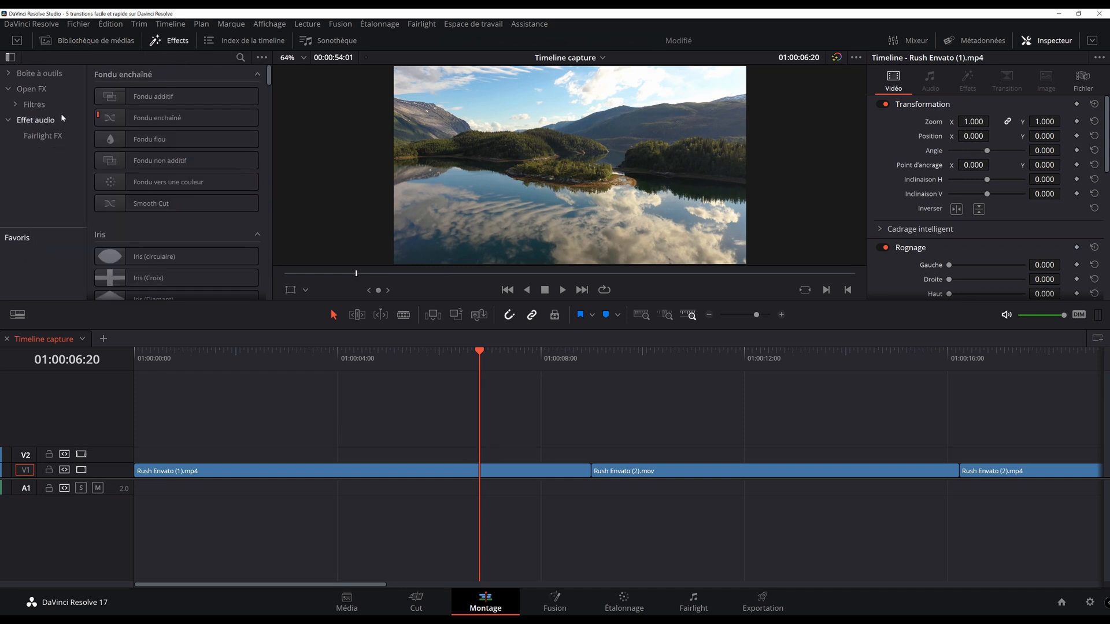
left_click(39, 74)
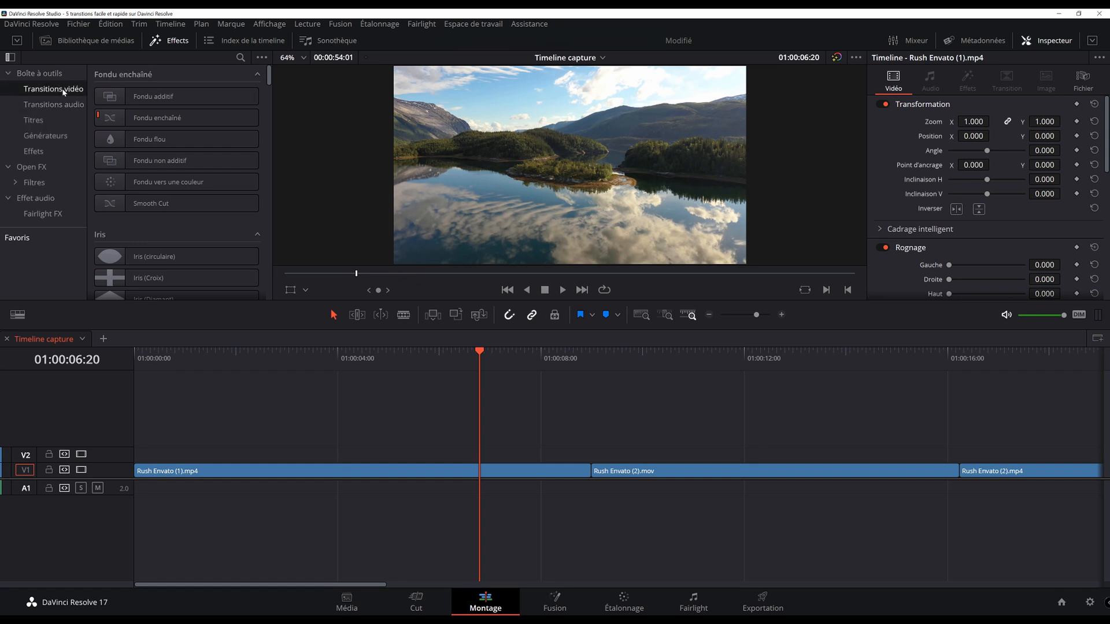
Step: Add a 25-frame Fondu enchaîné at the cut between Rush Envato (1).mp4 and Rush Envato (2).mov, and play it back
left_click(452, 364)
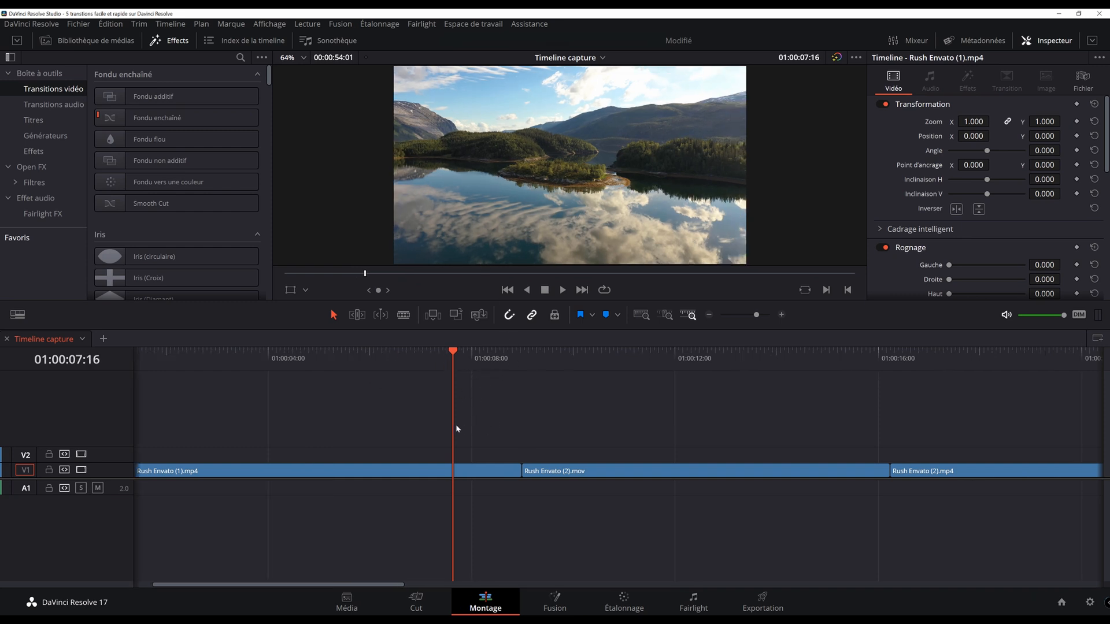
scroll(526, 463, "down", 1)
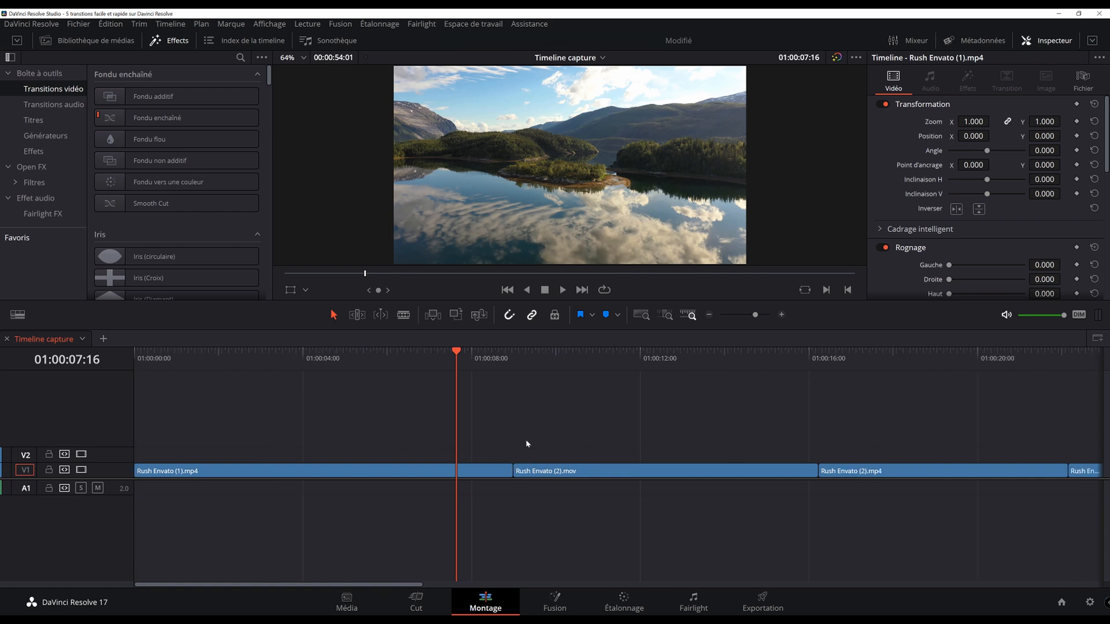
right_click(514, 470)
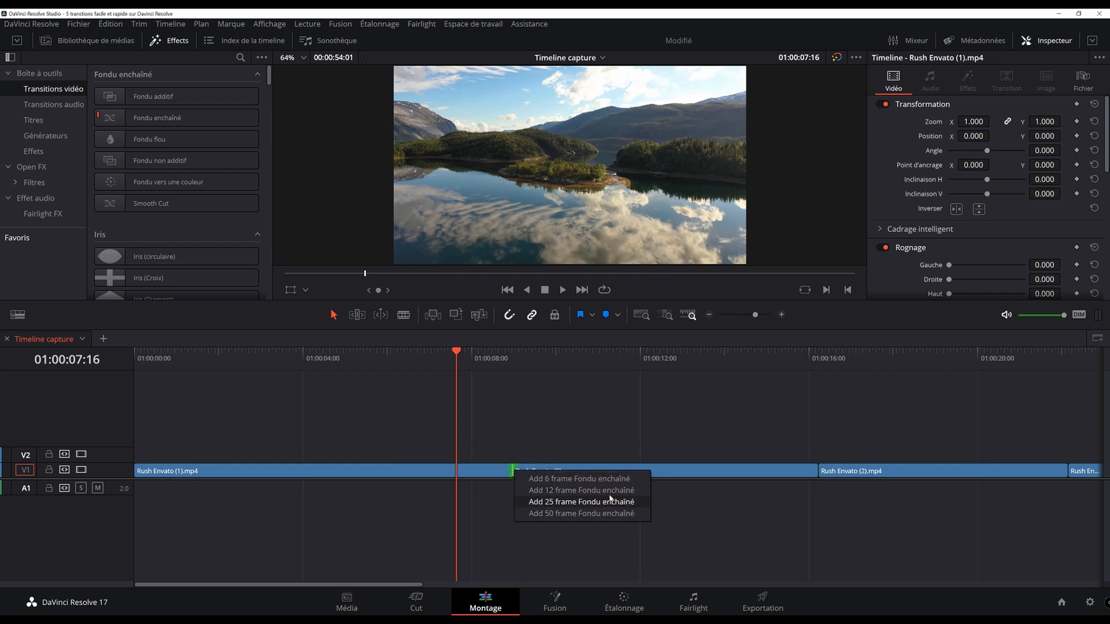
left_click(579, 503)
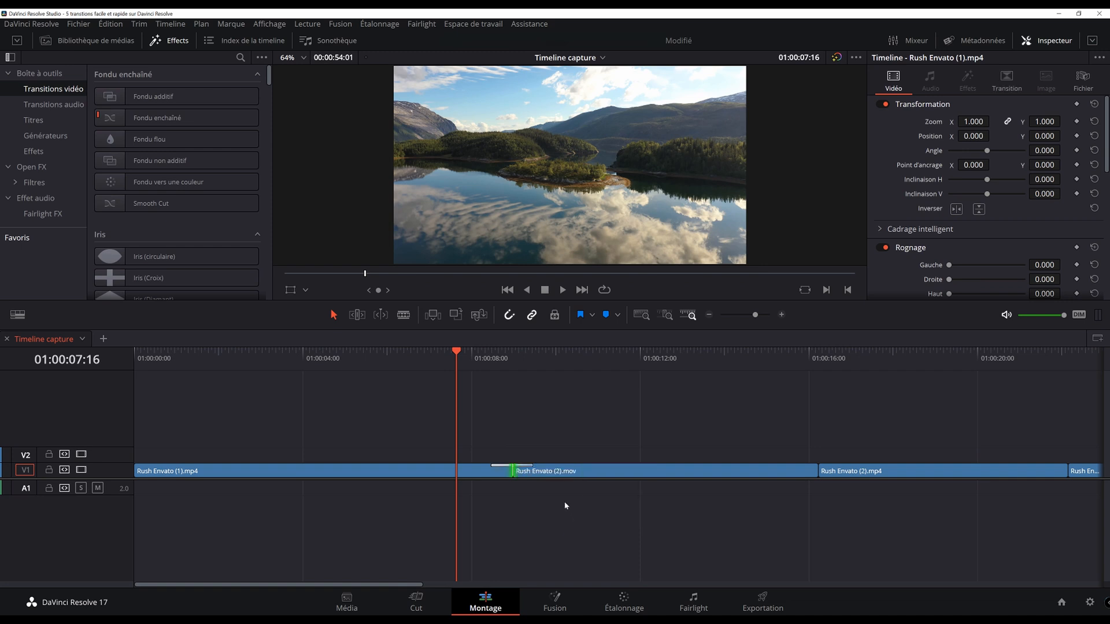
key("space")
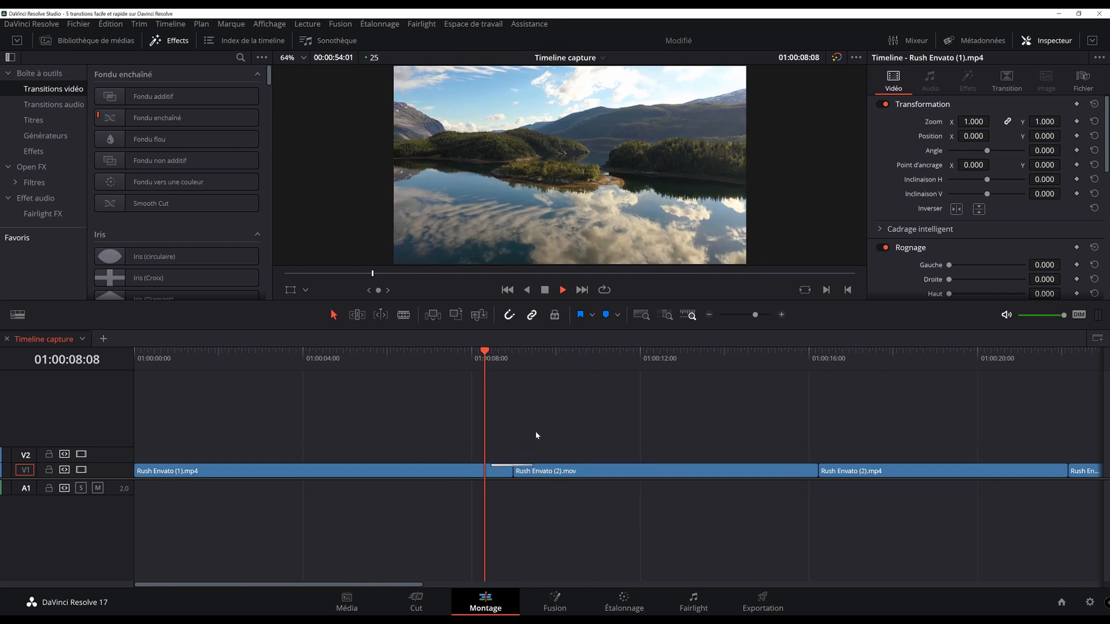
left_click(499, 359)
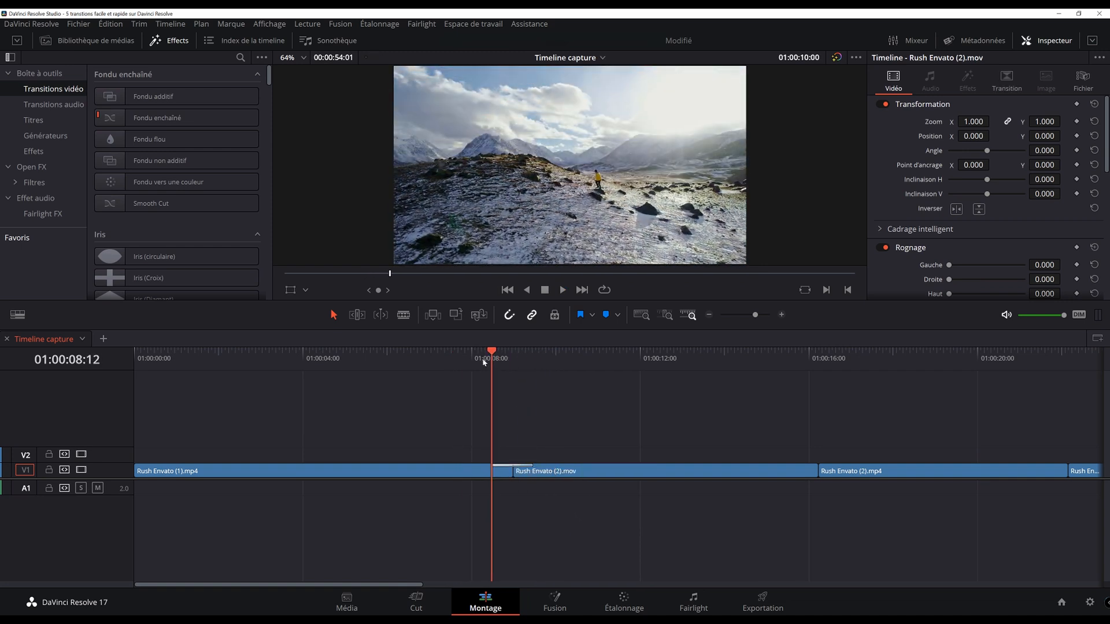
Step: Shorten the Fondu enchaîné transition to 9 frames on the timeline and preview it
left_click(528, 467)
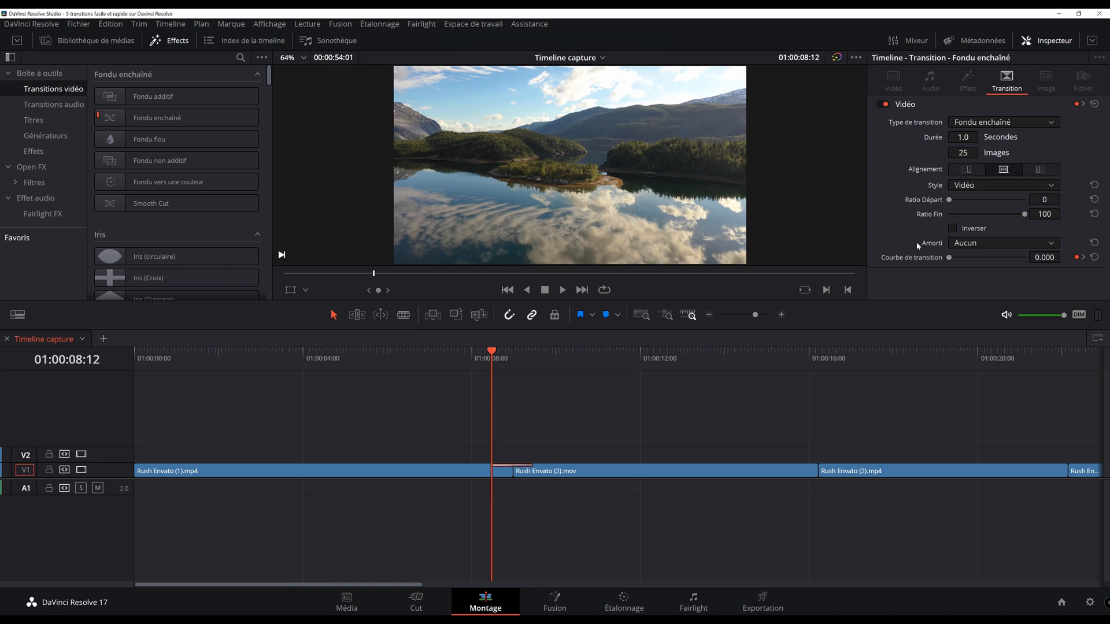
scroll(605, 470, "up", 2)
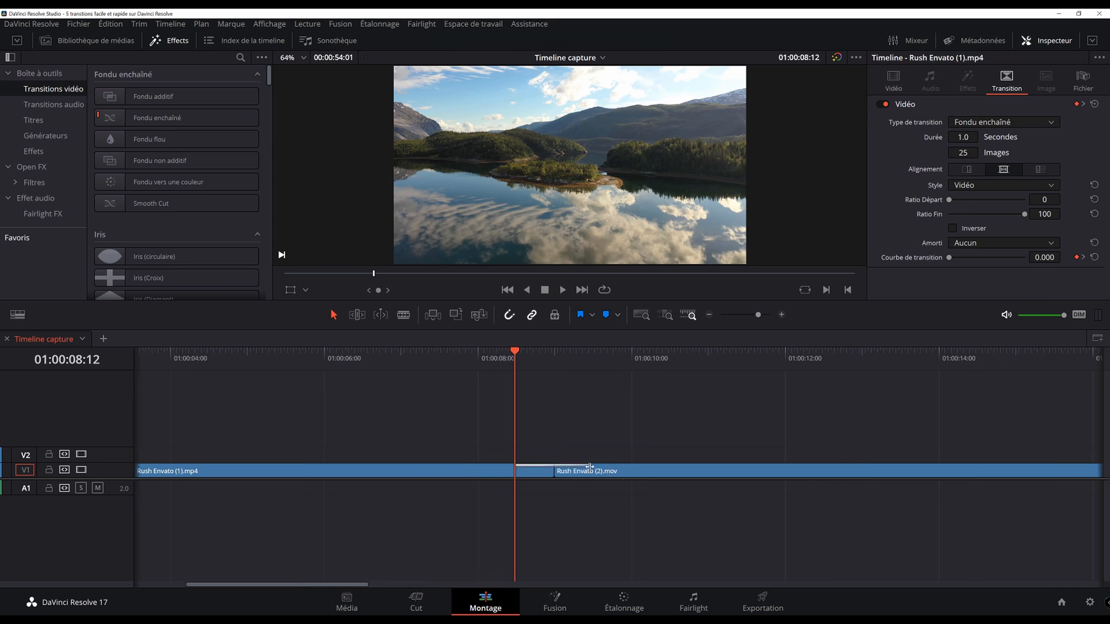
left_click_drag(589, 465, 565, 465)
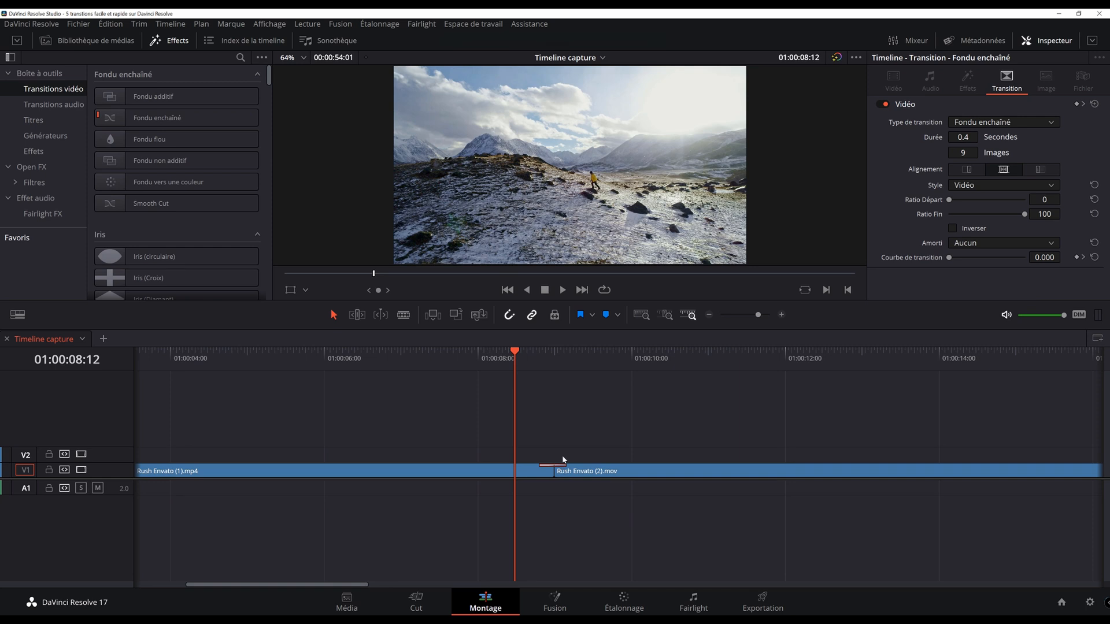
key("space")
left_click(526, 360)
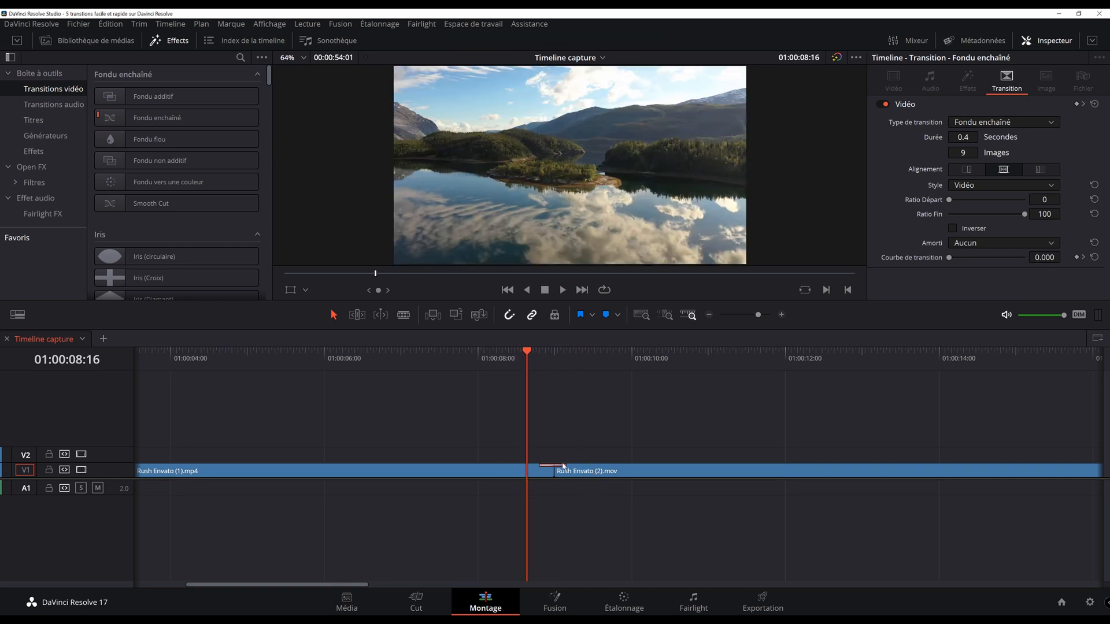
Step: Stretch the transition to 63 frames on the timeline, set its duration back to 25 frames, and play it
left_click_drag(566, 465, 648, 466)
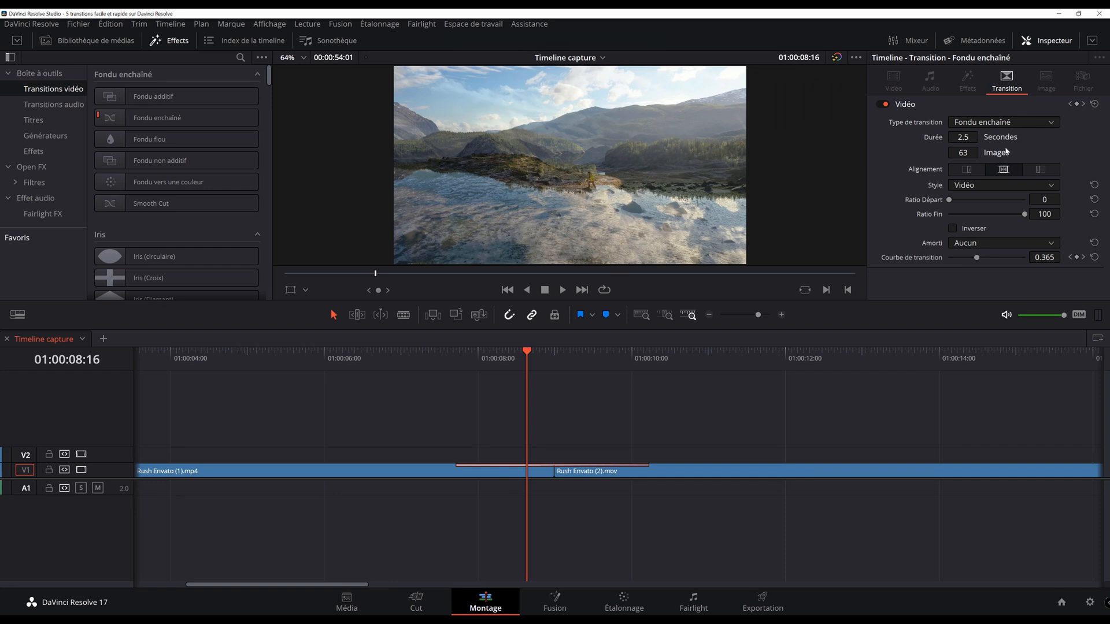
left_click(962, 153)
type("25")
key("Return")
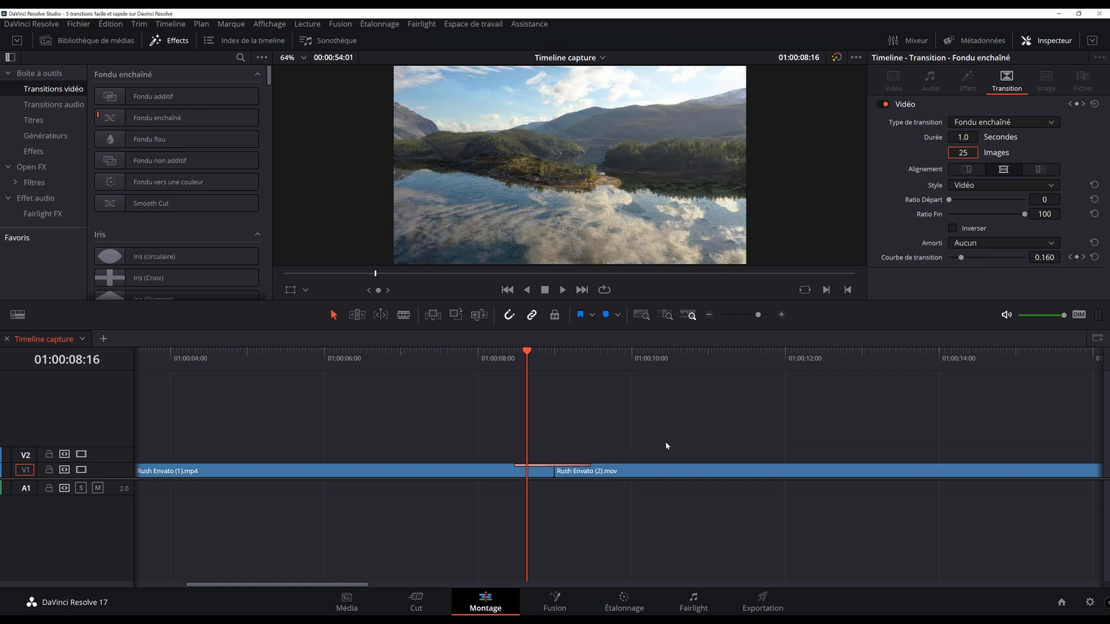
left_click(507, 359)
key("space")
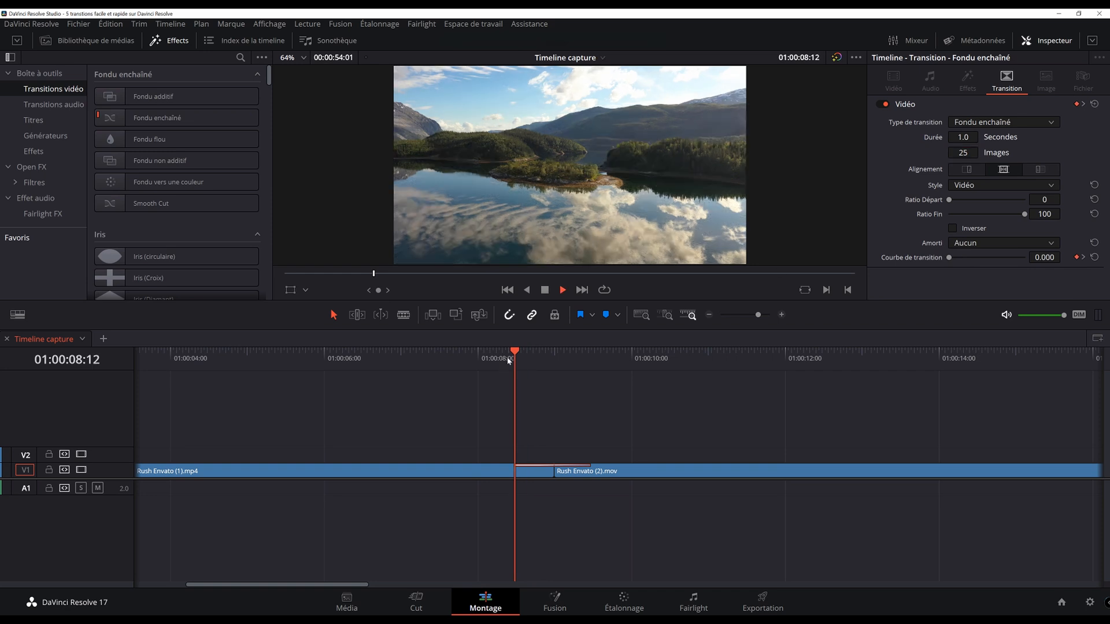
key("space")
Step: Delete the Fondu enchaîné transition between the first two clips
scroll(633, 451, "down", 2)
left_click(631, 443)
left_click(522, 466)
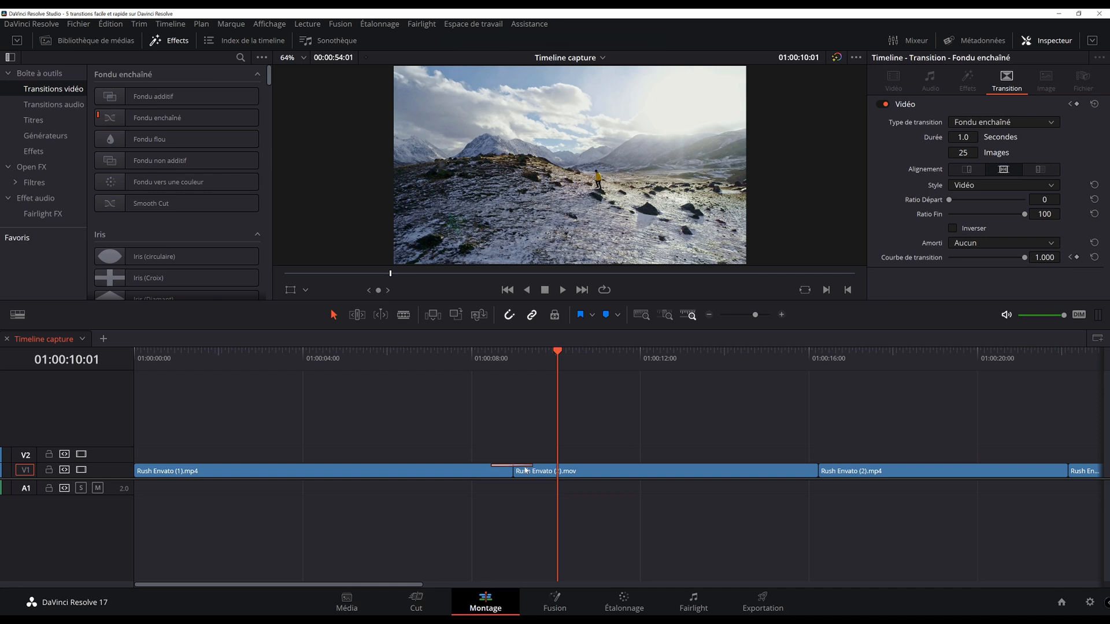
key("Delete")
Step: Try the Fondu enchaîné from the effects library on the cut between the first two clips, and undo it after playback
left_click(467, 359)
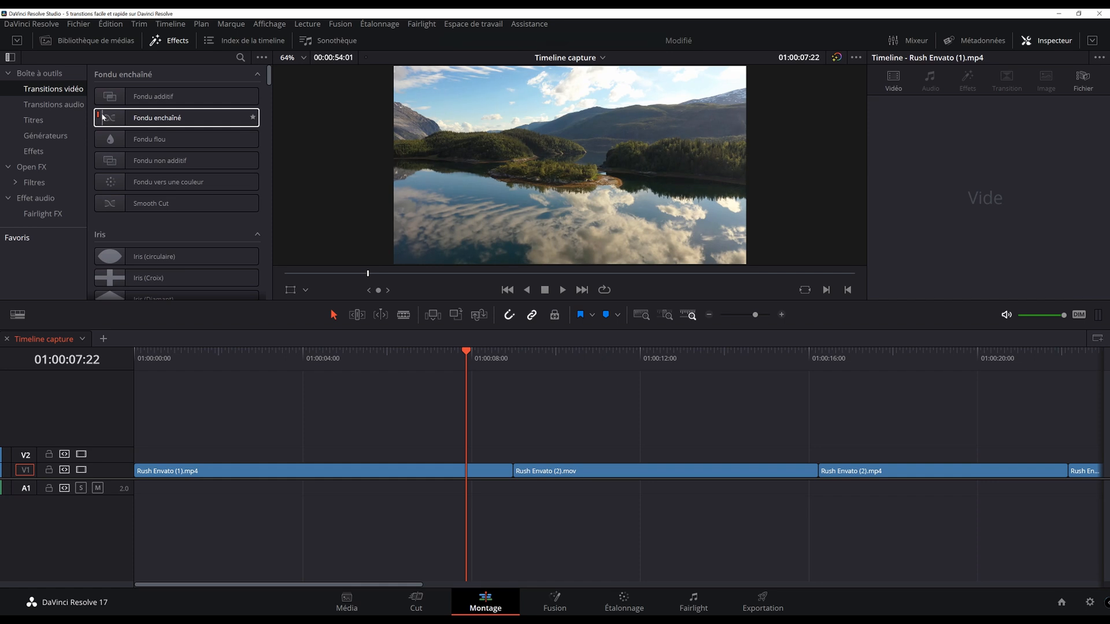
left_click_drag(120, 120, 179, 161)
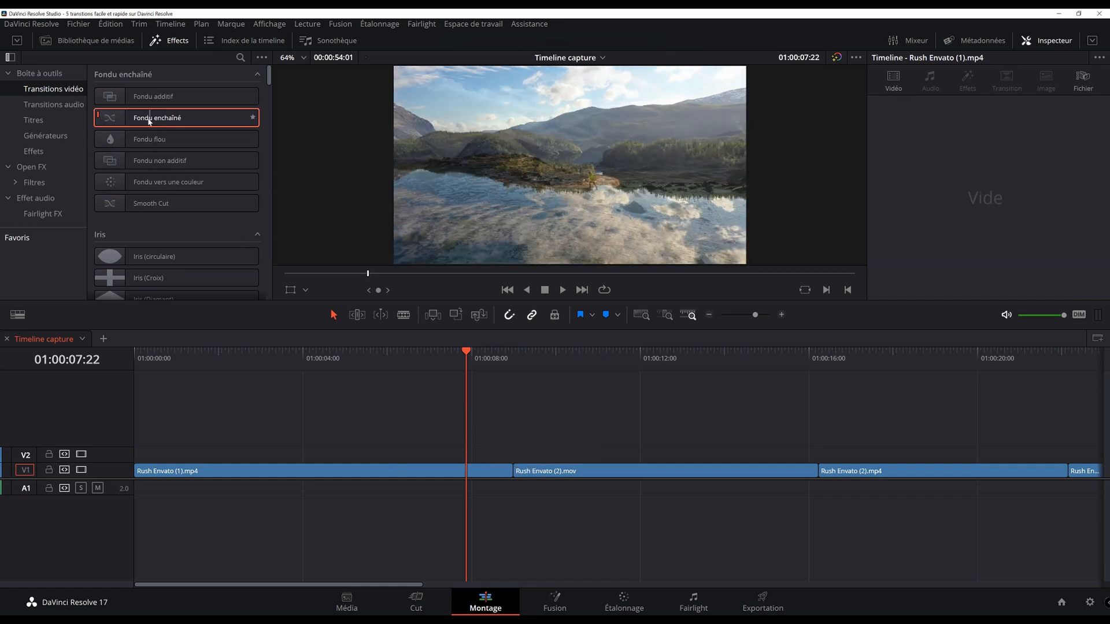
left_click_drag(148, 121, 516, 469)
key("space")
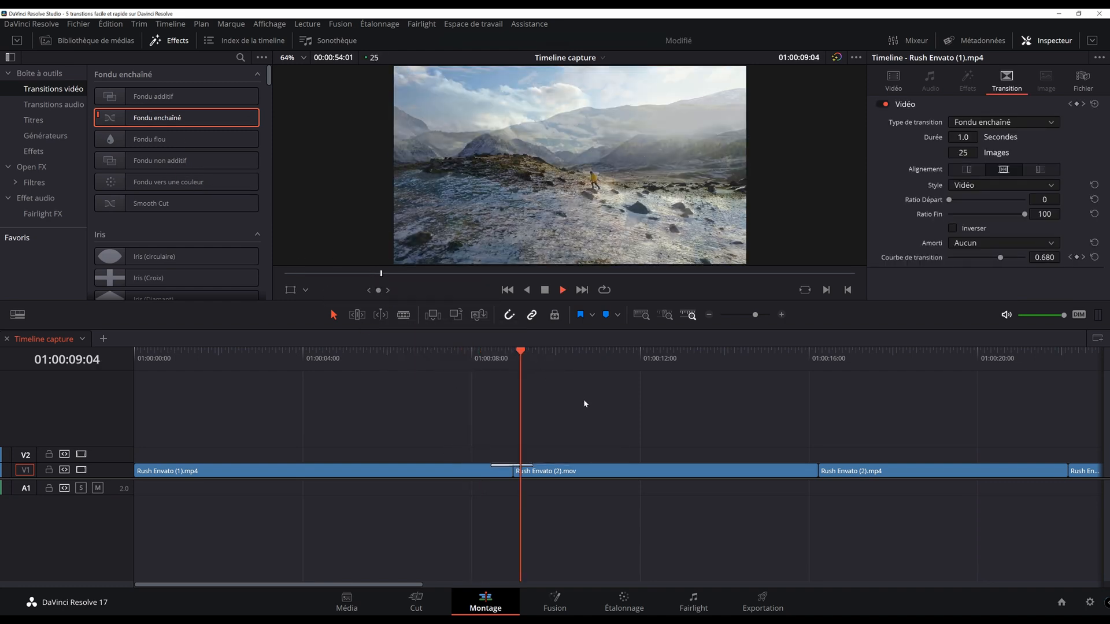
key("space")
key("ctrl+z")
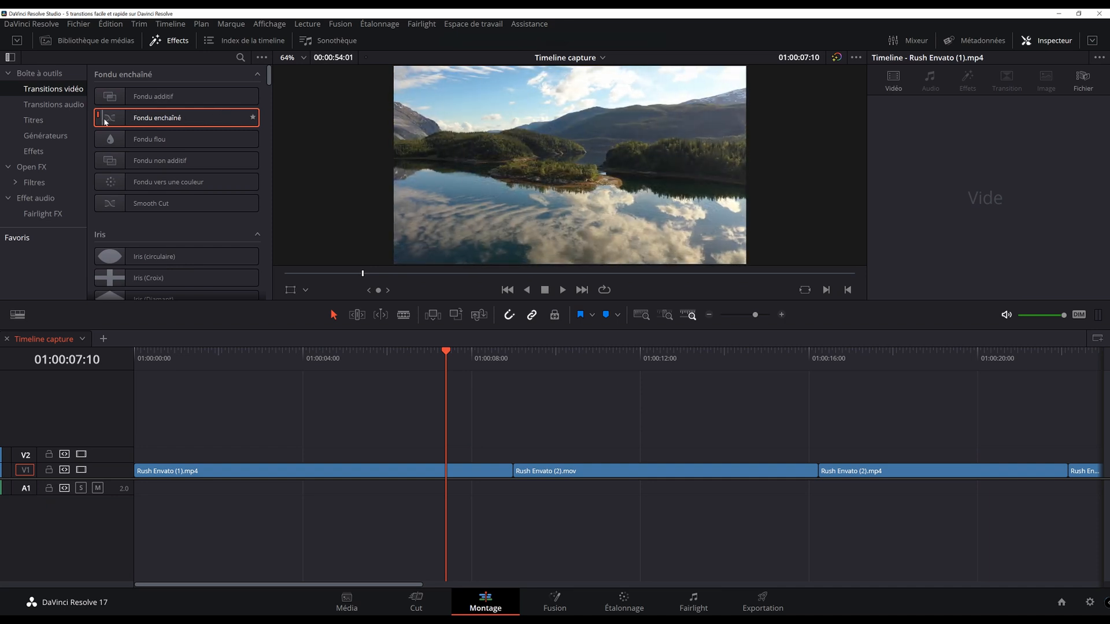
Step: Apply the Fondu flou transition from the effects library to the cut between Rush Envato (1).mp4 and Rush Envato (2).mov
left_click(432, 388)
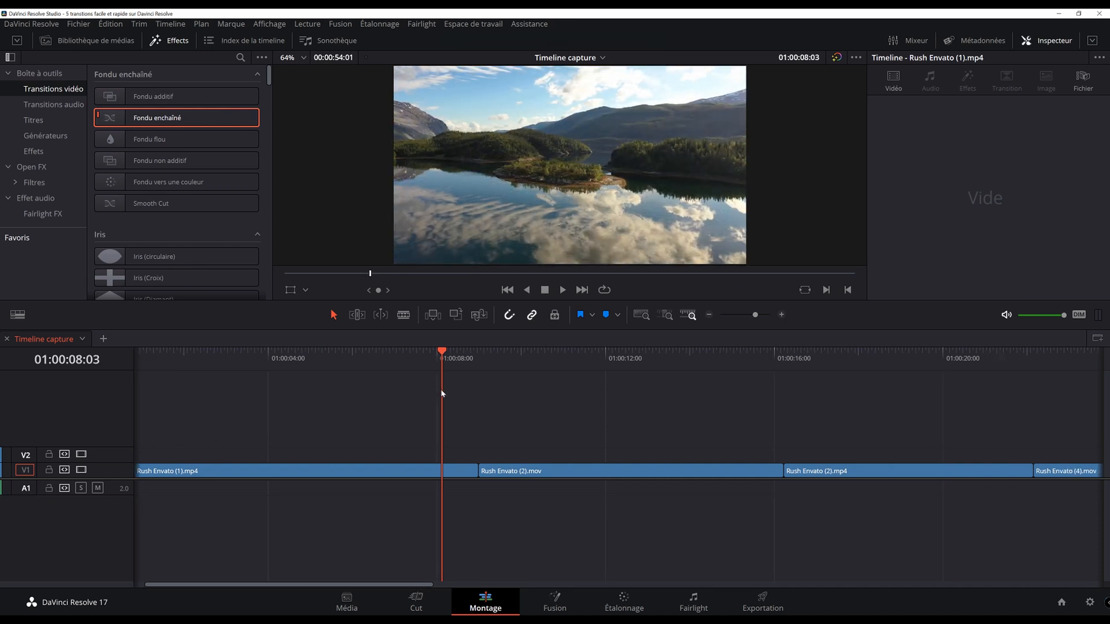
scroll(453, 373, "up", 5)
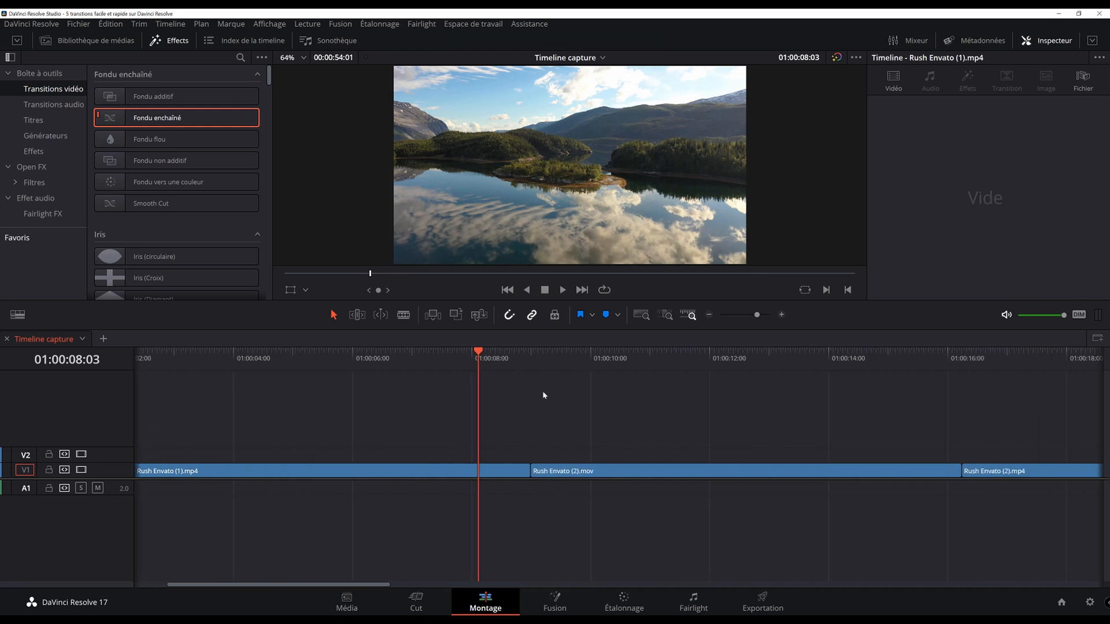
left_click(472, 357)
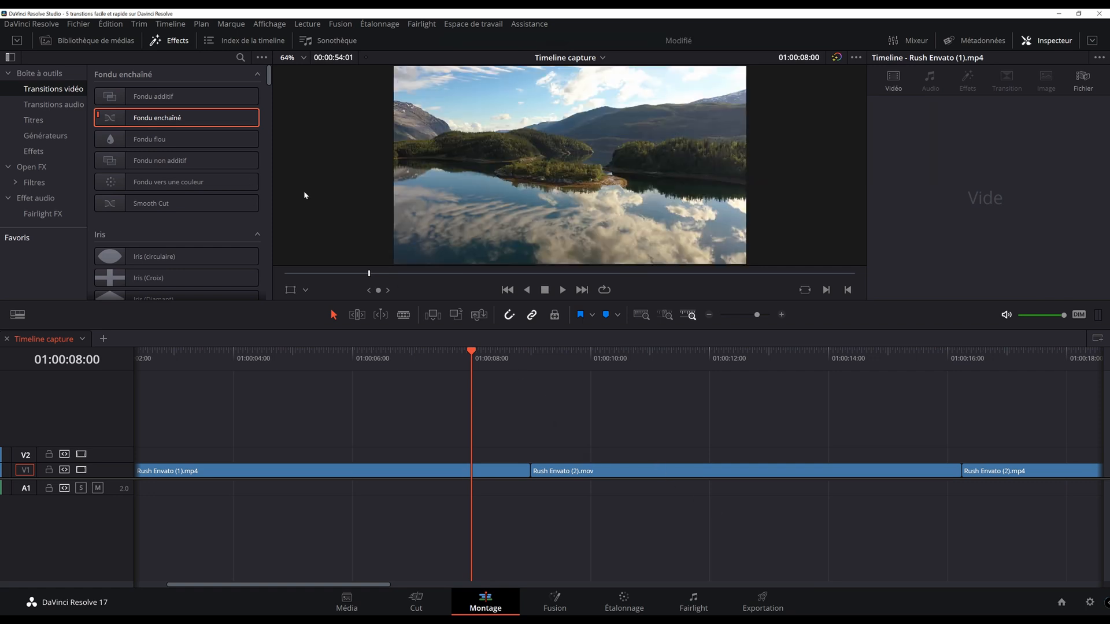
left_click(165, 140)
left_click_drag(165, 141, 536, 466)
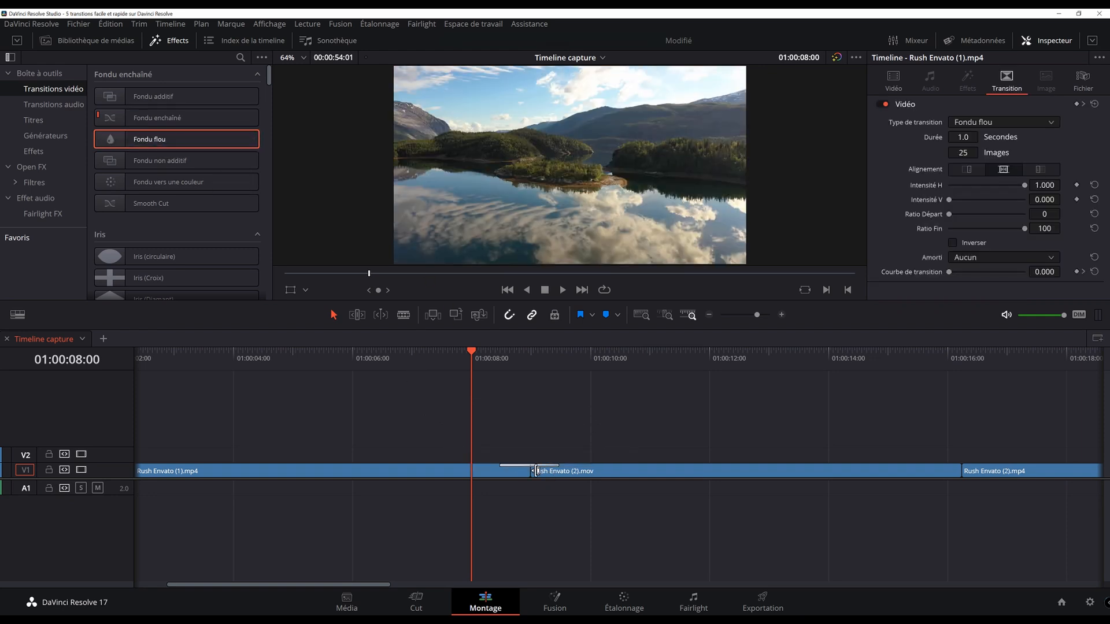
Step: Play and scrub through the Fondu flou transition to check the blur between the two clips
key("space")
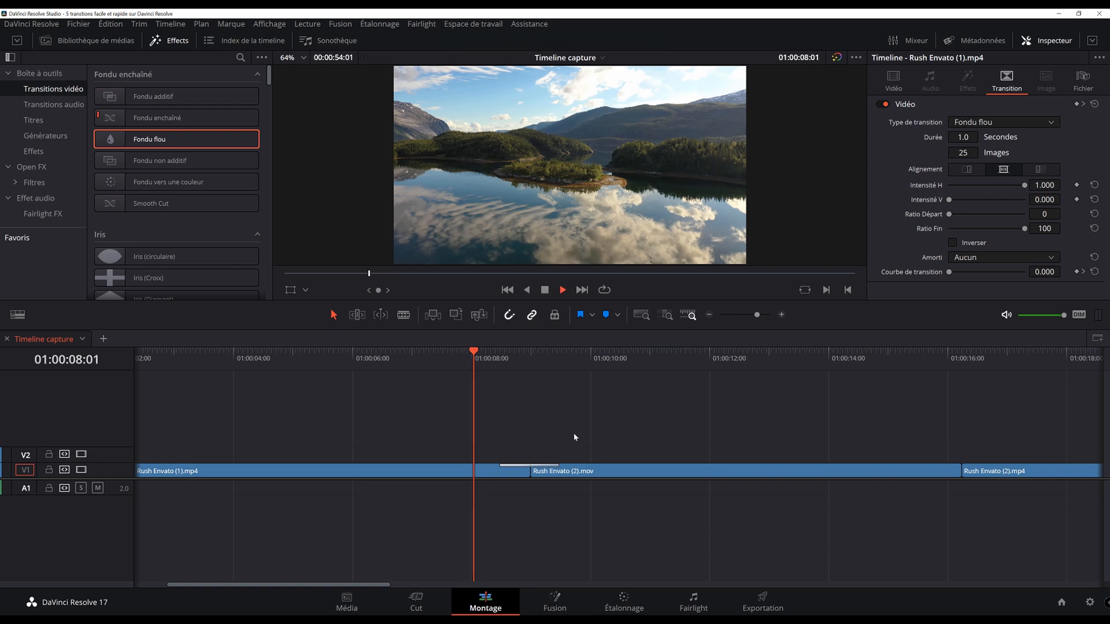
left_click_drag(503, 356, 559, 361)
key("shift+Left")
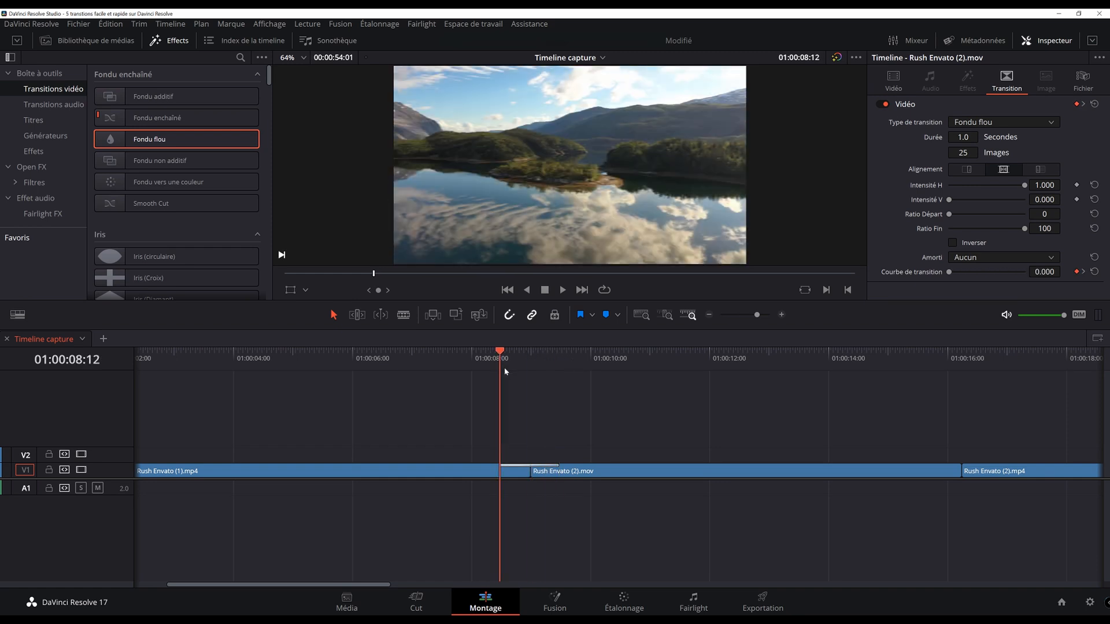
key("space")
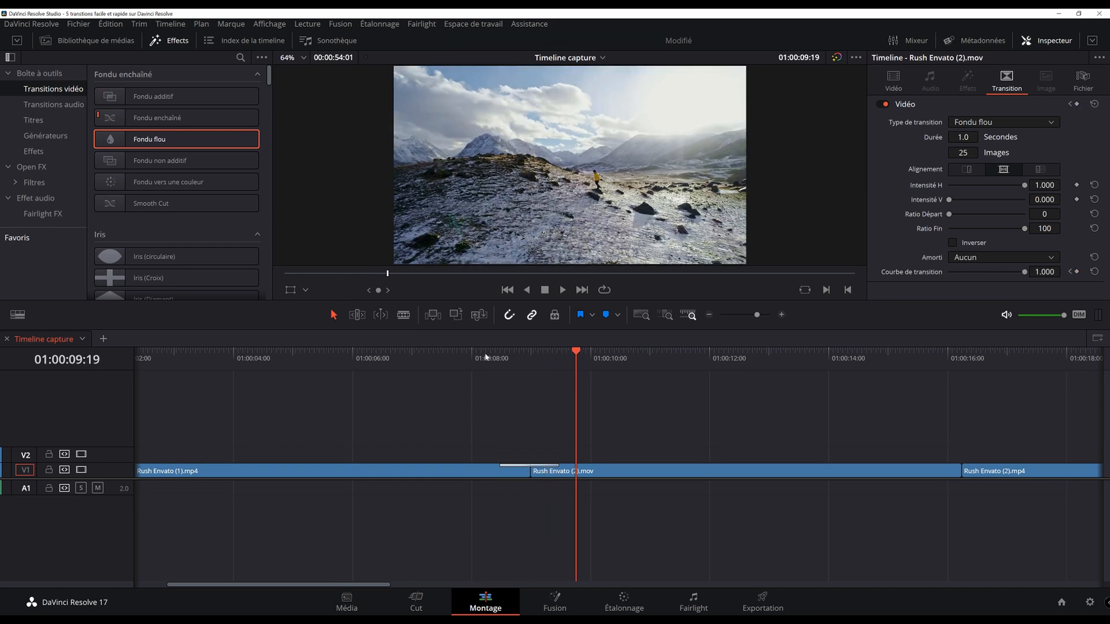
left_click(486, 354)
key("space")
left_click(500, 362)
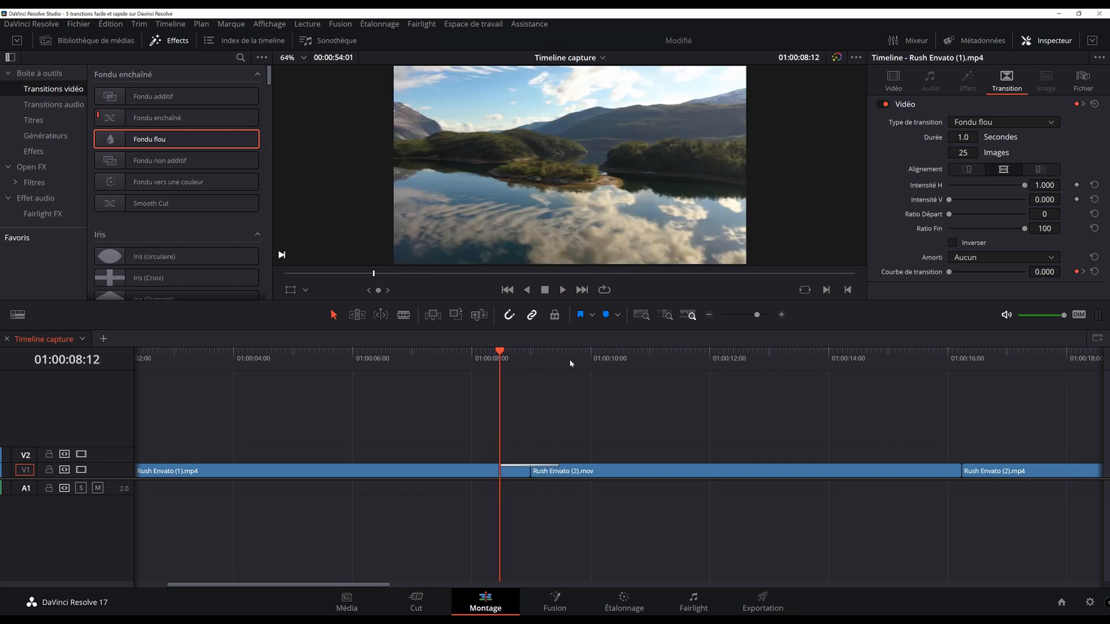
left_click(488, 359)
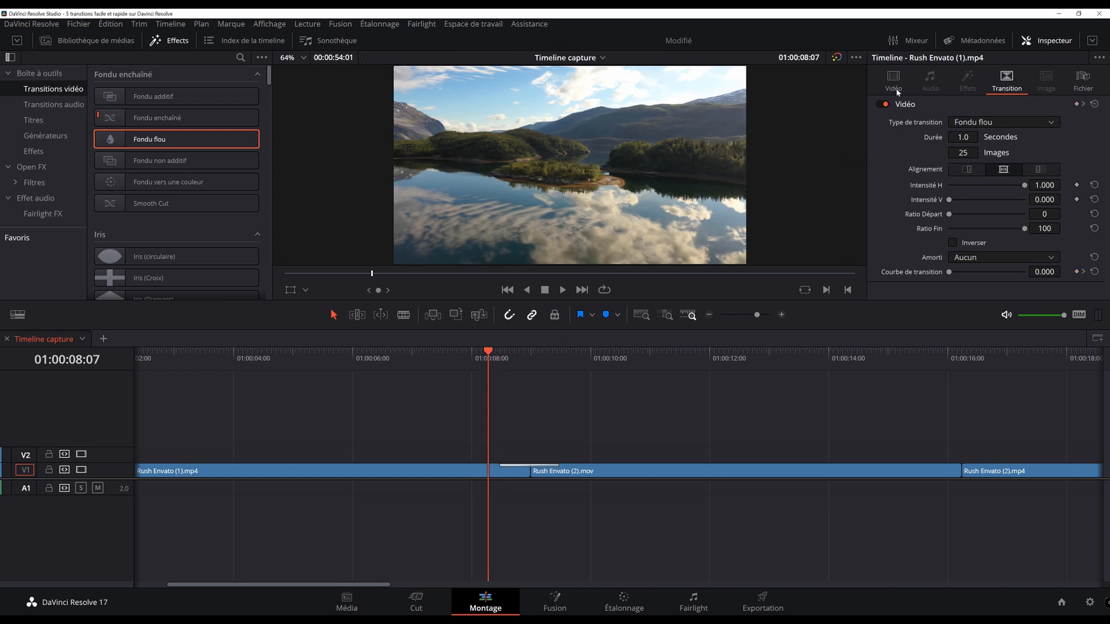
Step: Review the Fondu flou's transition types, try its alignment before and after the cut, and centre it on the cut
left_click(552, 465)
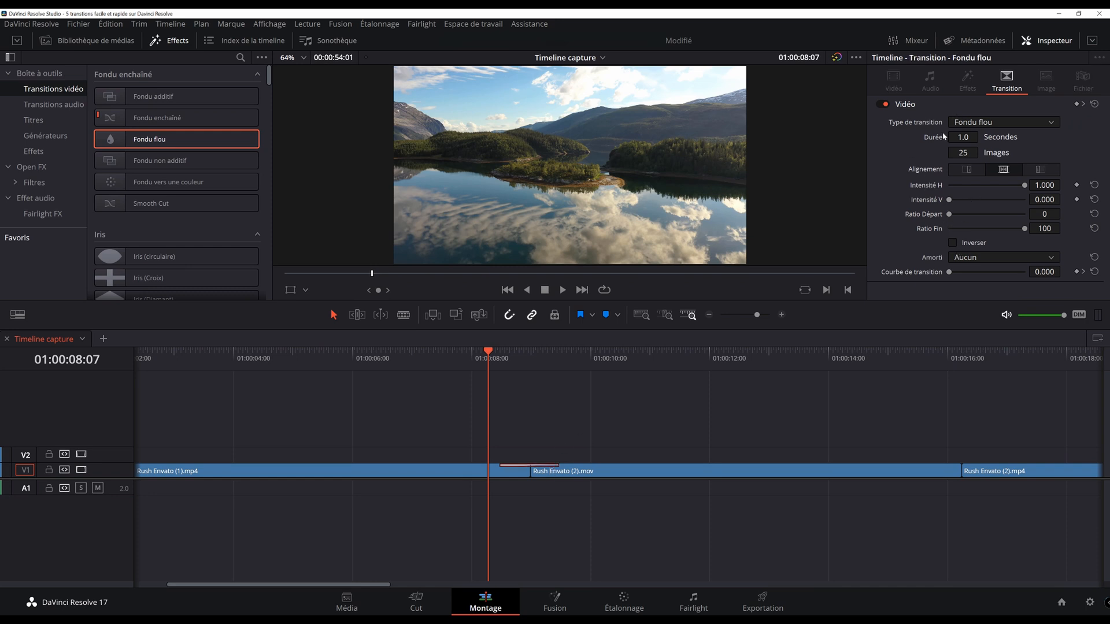
left_click(971, 122)
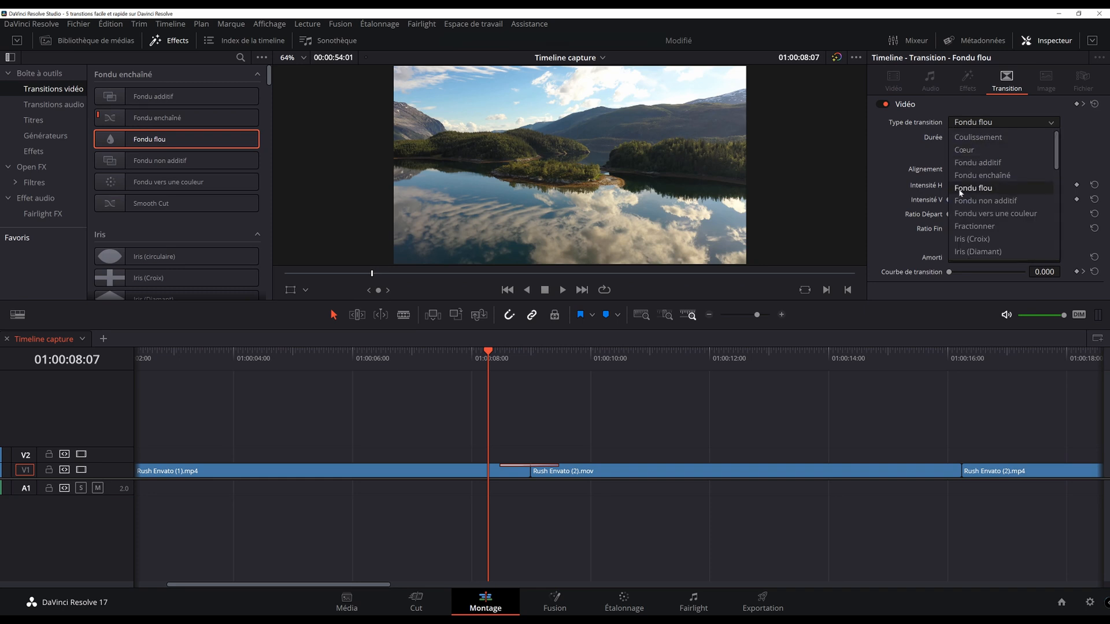
left_click(939, 172)
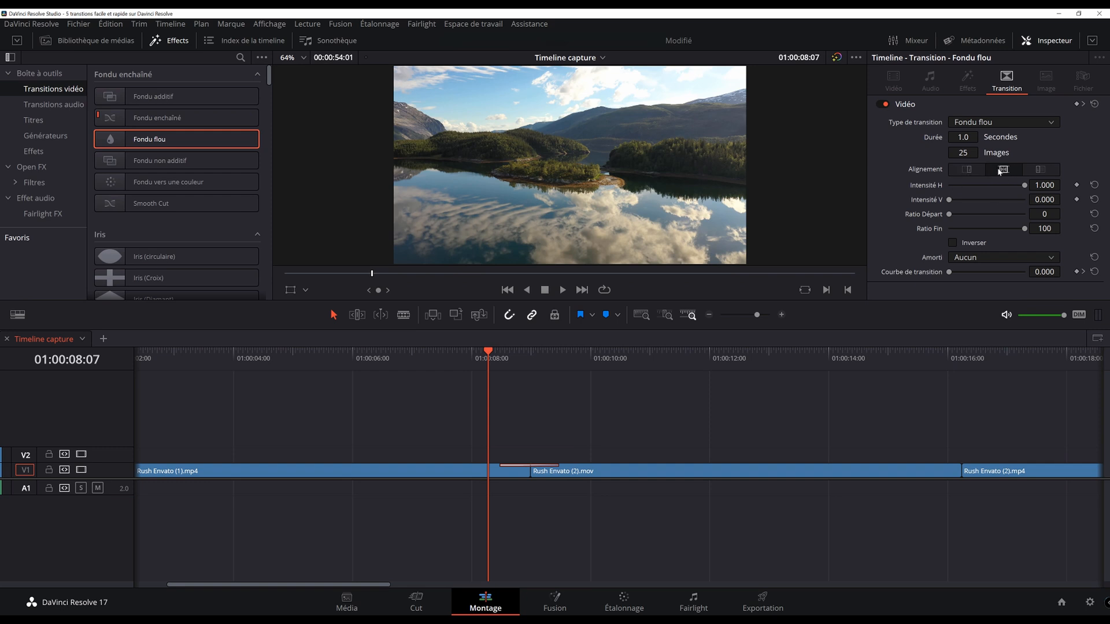
left_click(973, 169)
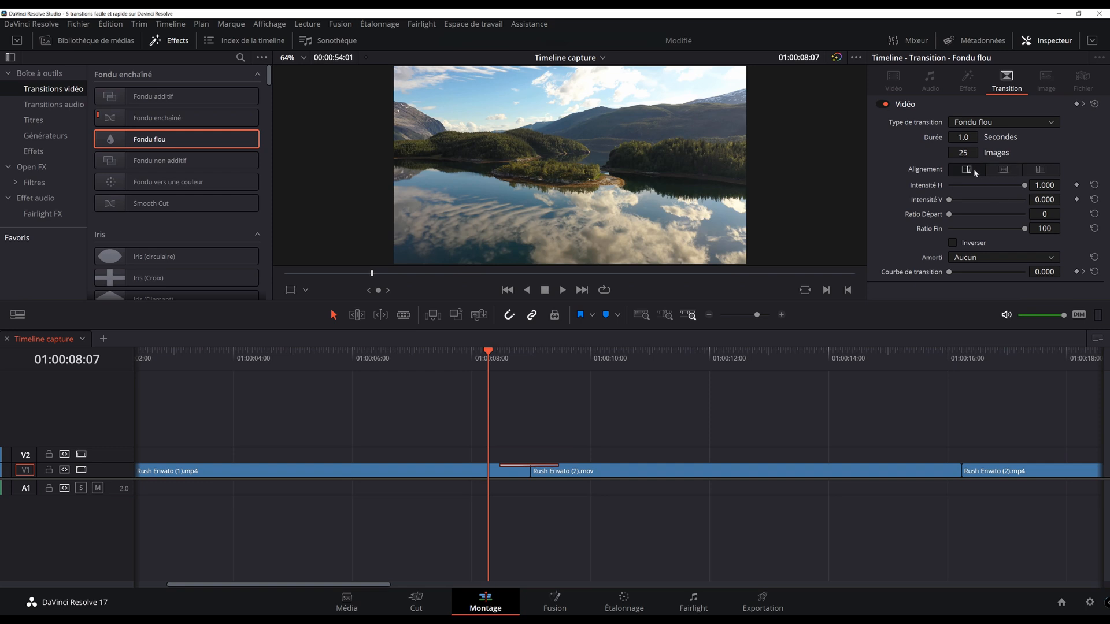
left_click(1041, 168)
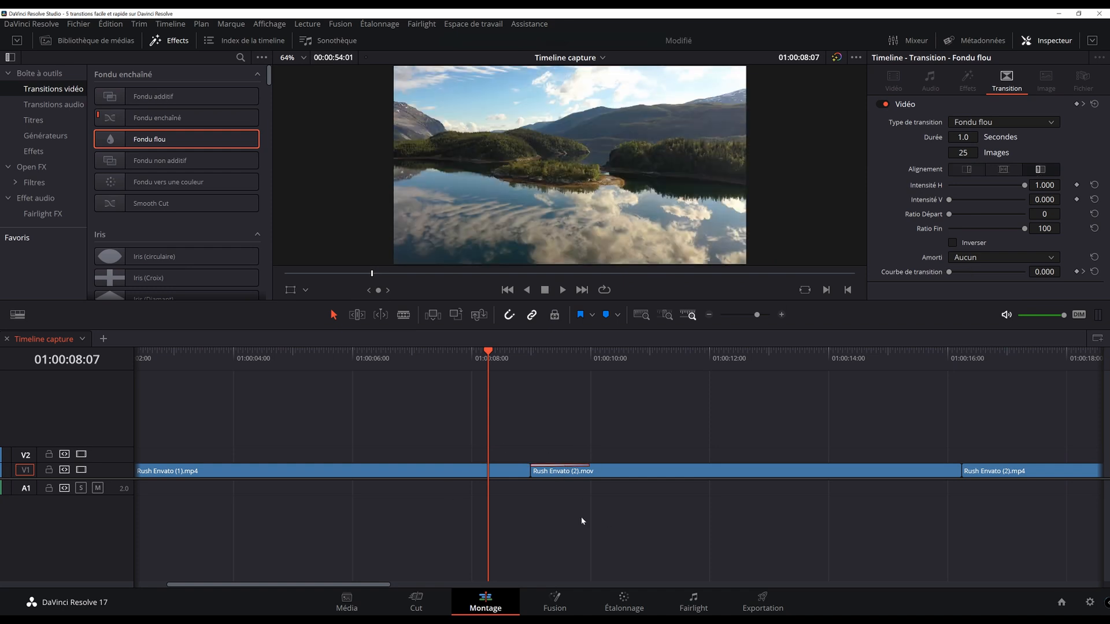
left_click(1003, 171)
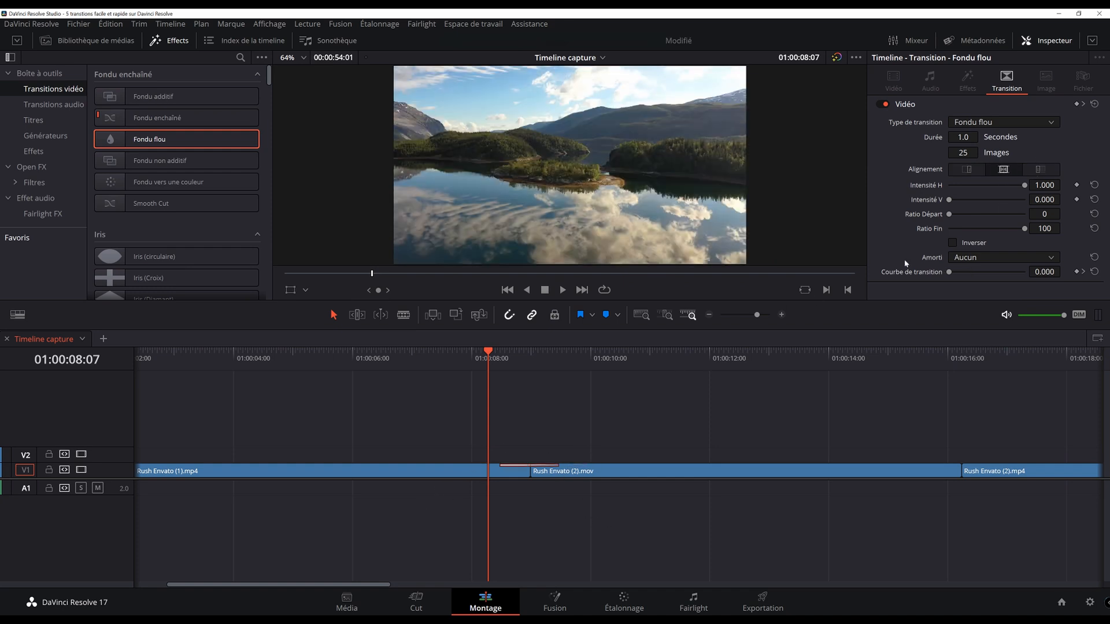
Step: Play the Fondu flou transition between Rush Envato (1).mp4 and Rush Envato (2).mov from just before it starts
scroll(464, 354, "up", 1)
left_click(464, 354)
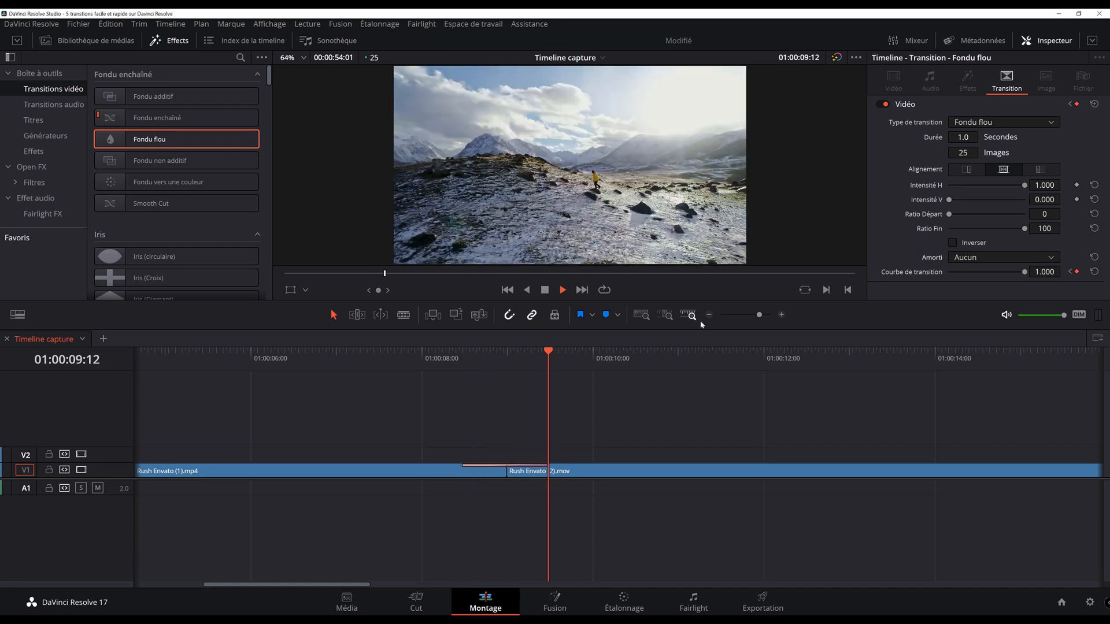
key("space")
left_click(460, 357)
key("space")
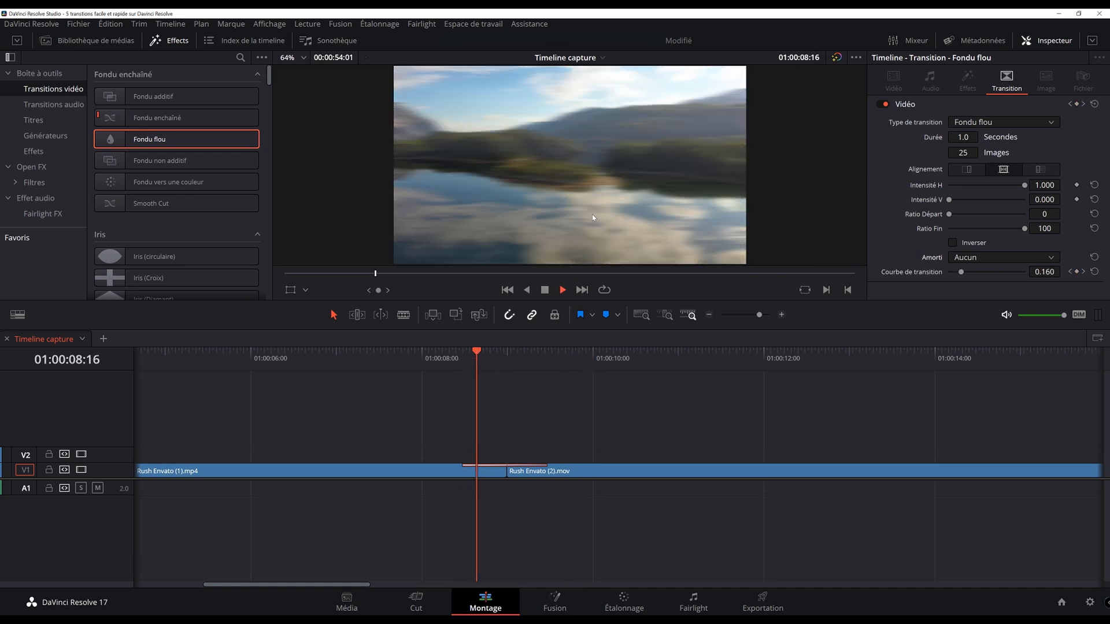
key("space")
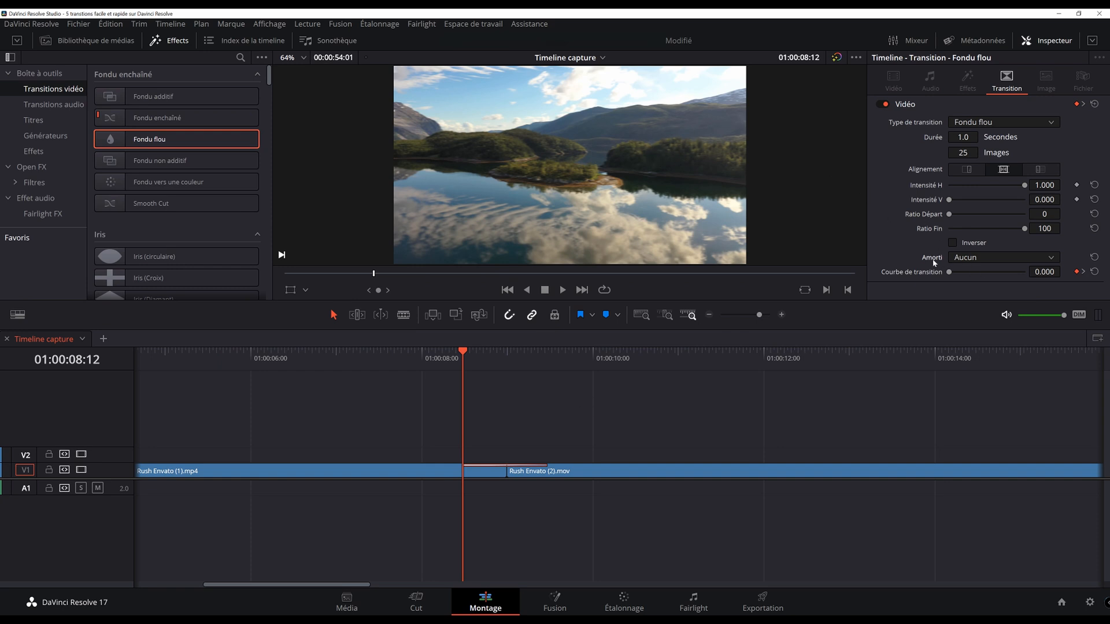
Step: Try the Approche easing on the Fondu flou transition and play the result
left_click(1002, 258)
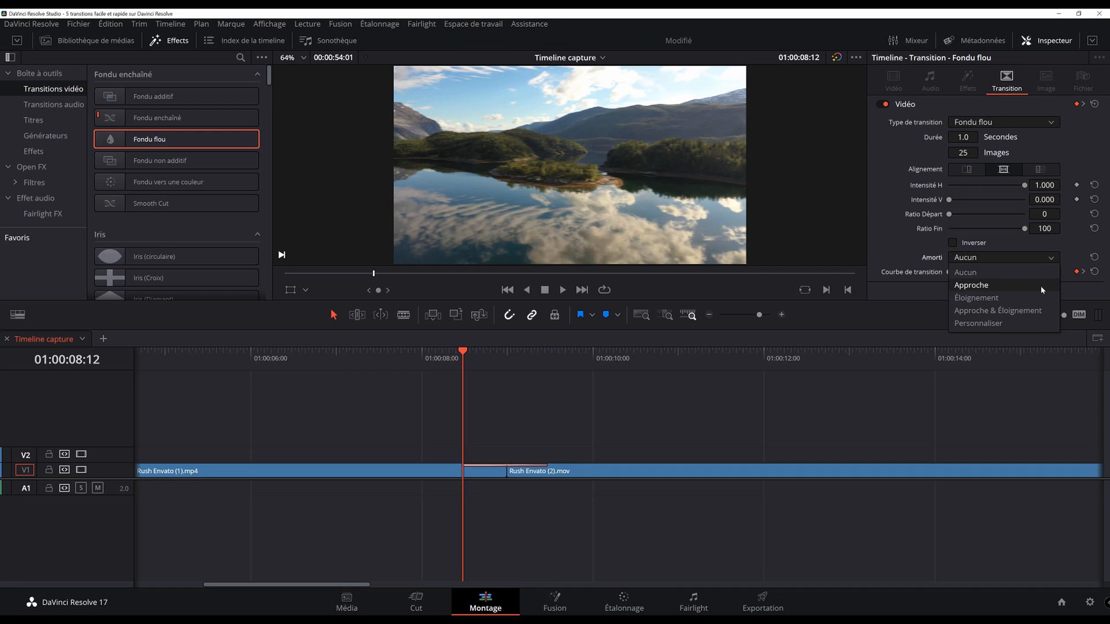
left_click(972, 286)
key("space")
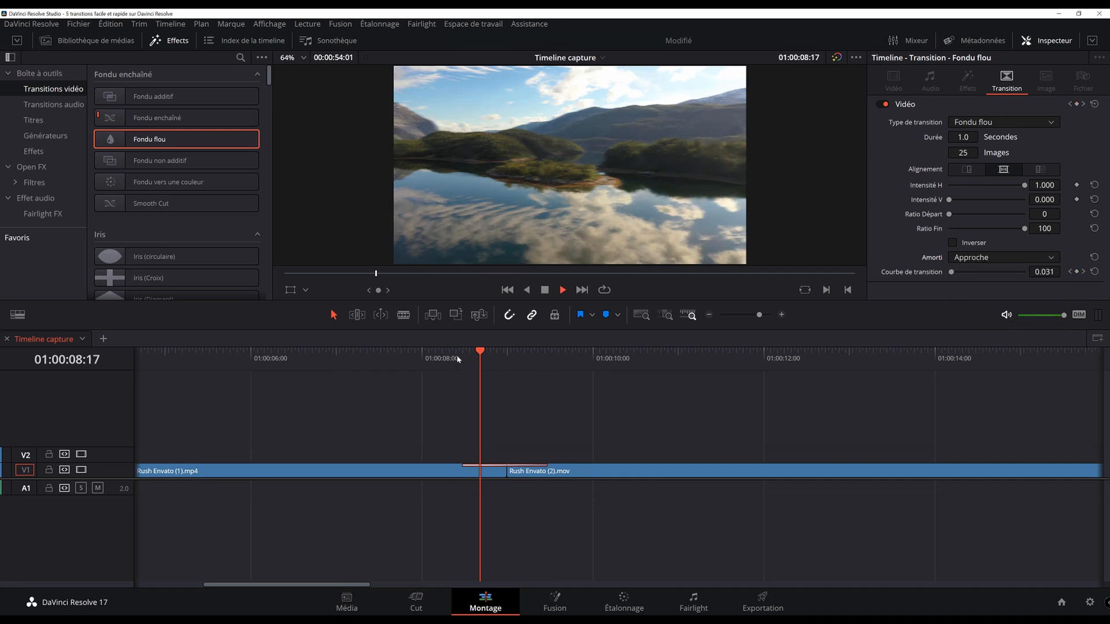
left_click(465, 356)
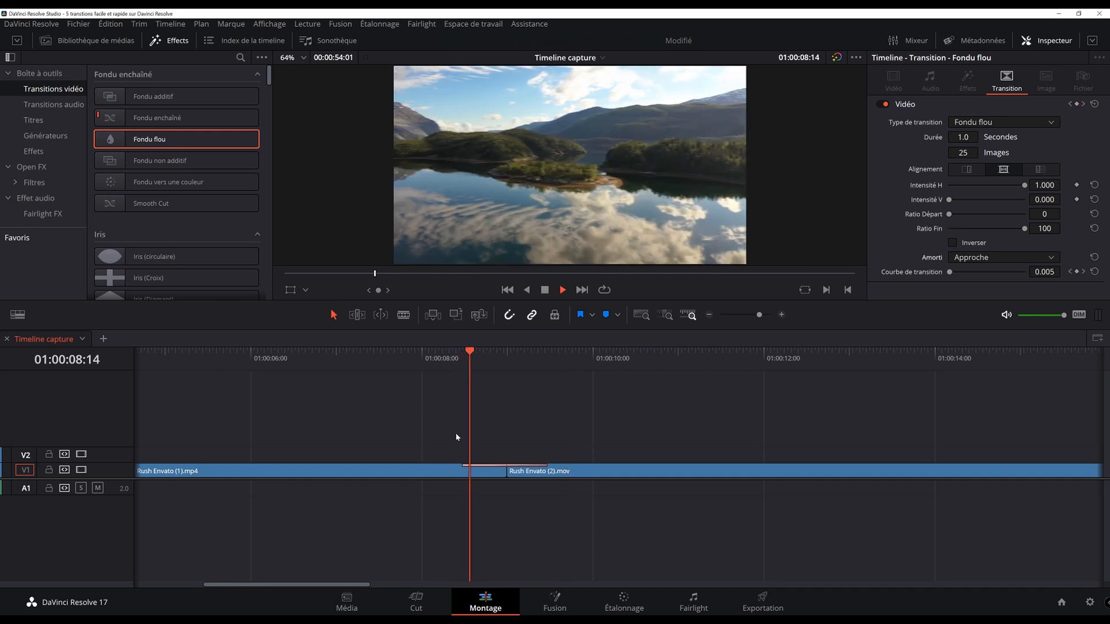
Step: Try the Éloignement easing on the Fondu flou transition and play and scrub through the result
left_click(983, 258)
left_click(977, 297)
left_click(504, 356)
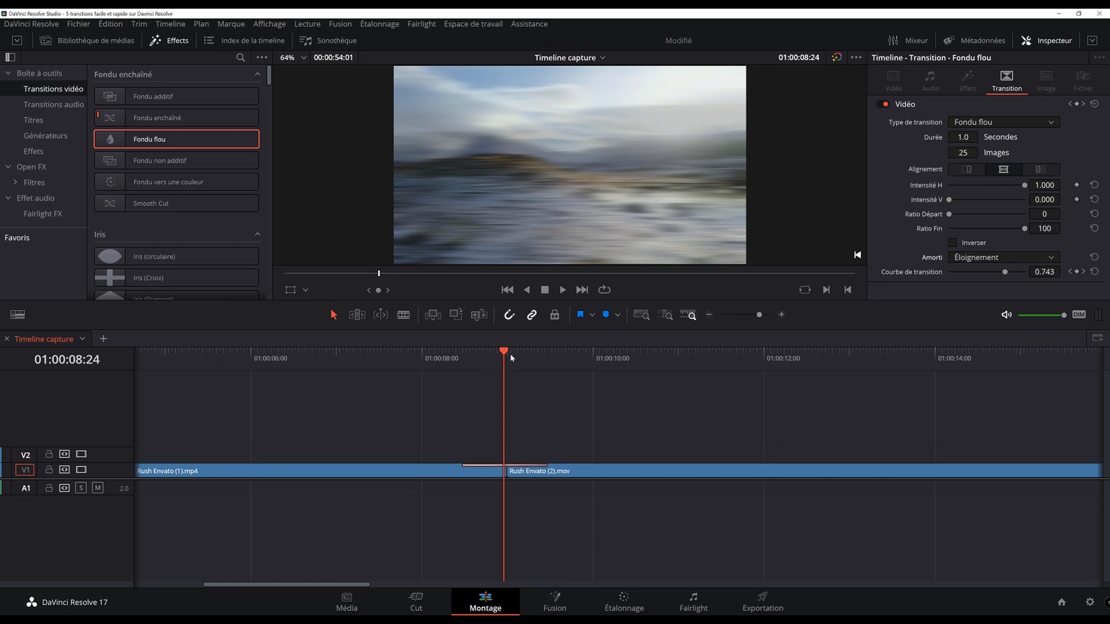
left_click(444, 356)
key("space")
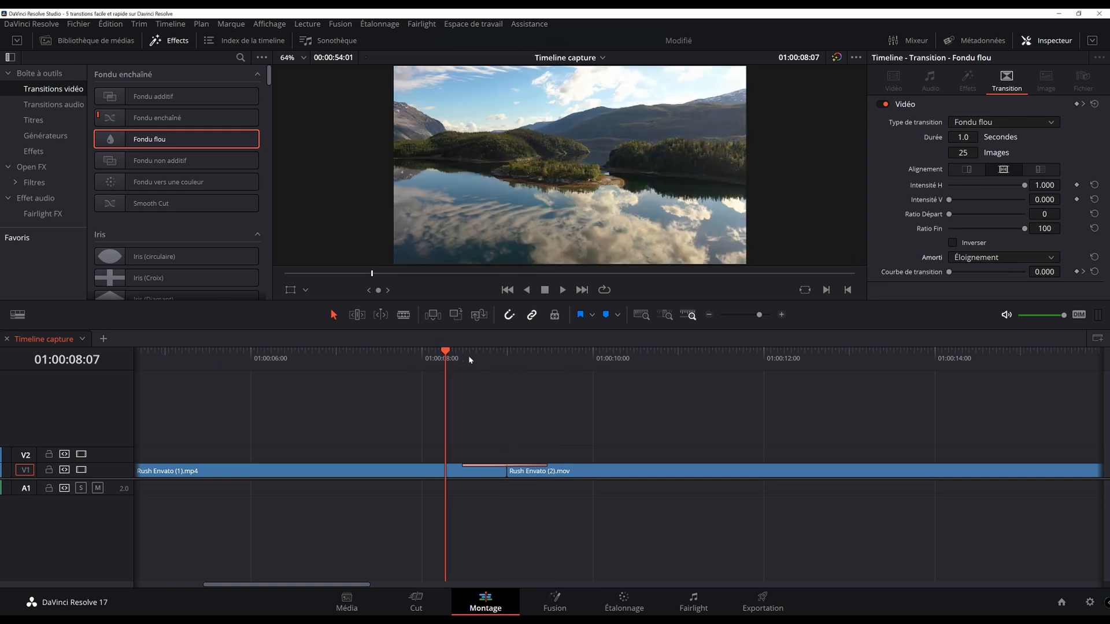
left_click(465, 357)
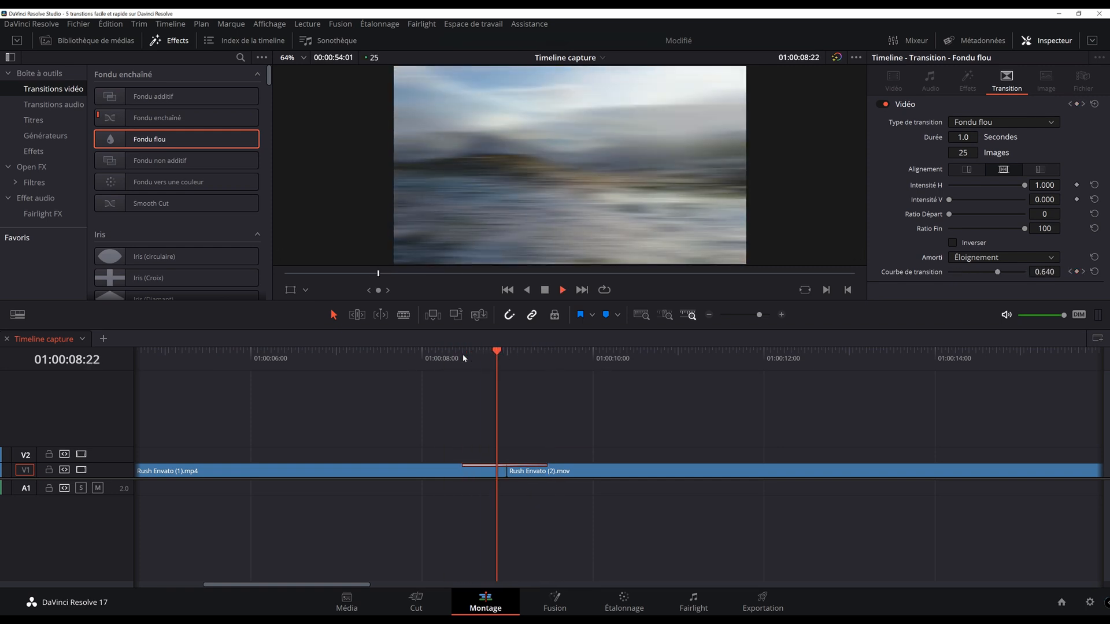
Step: Set the Fondu flou's easing to Approche & Éloignement and play the transition from its start
left_click(1005, 258)
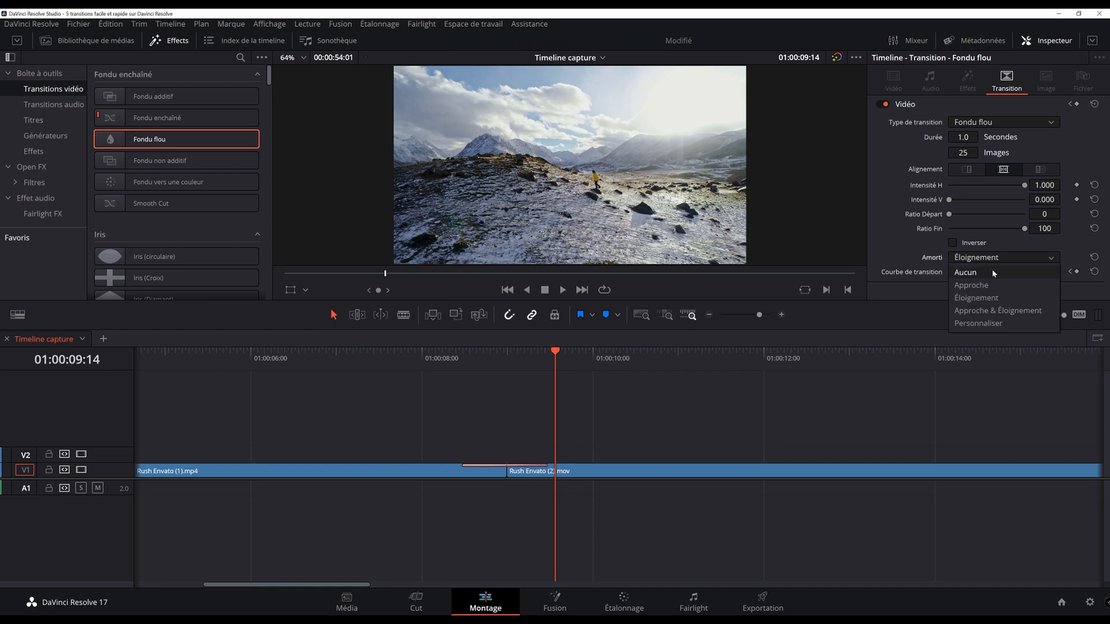
left_click(1008, 312)
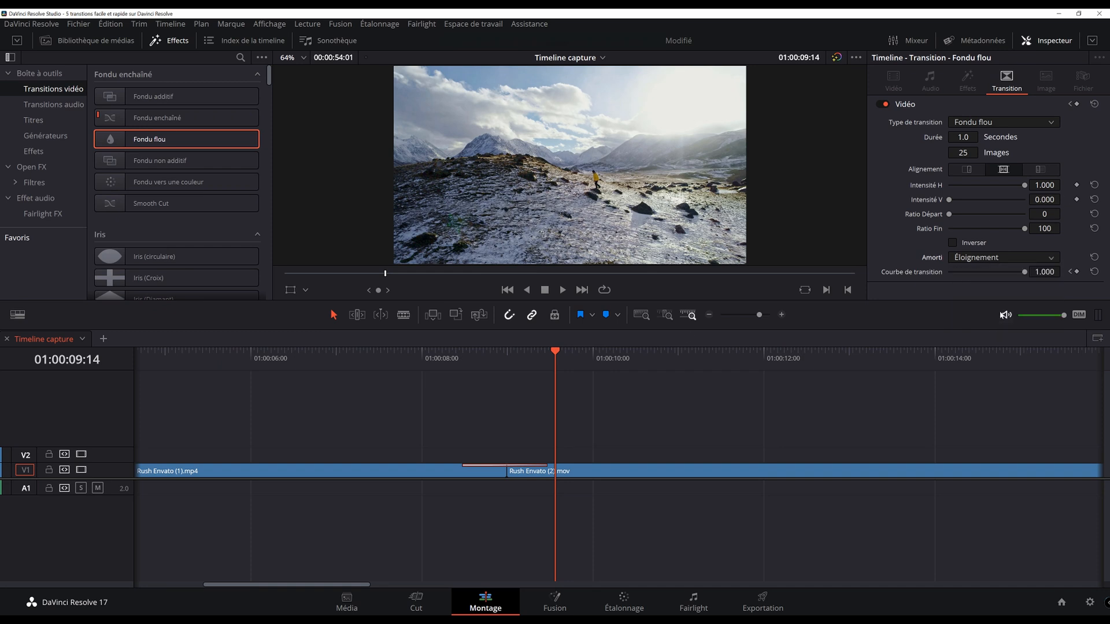
left_click(456, 360)
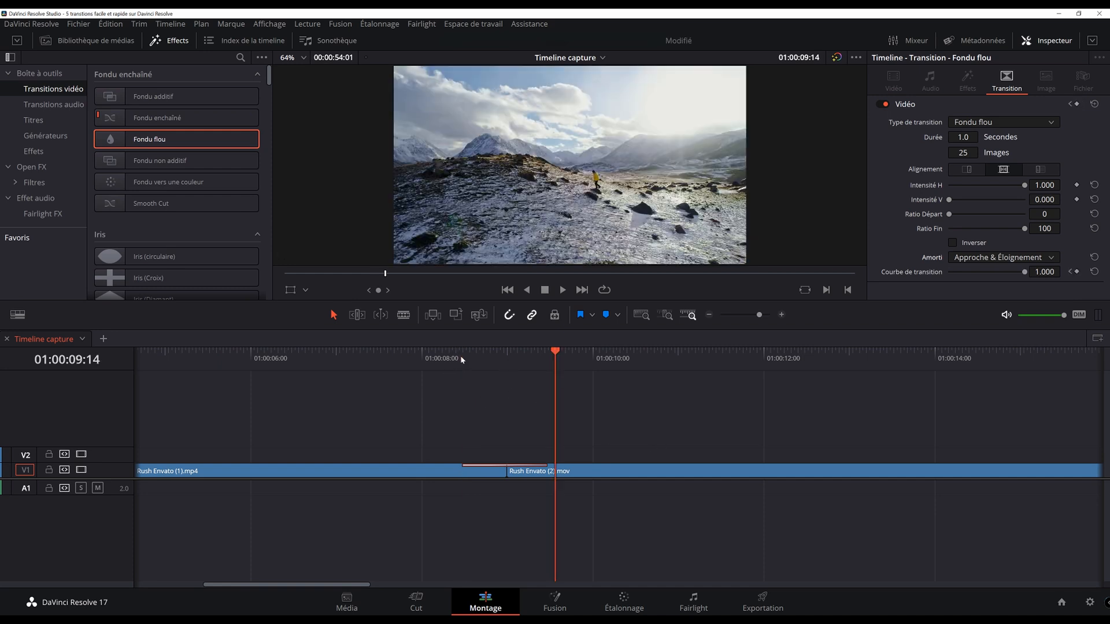
left_click(460, 356)
key("space")
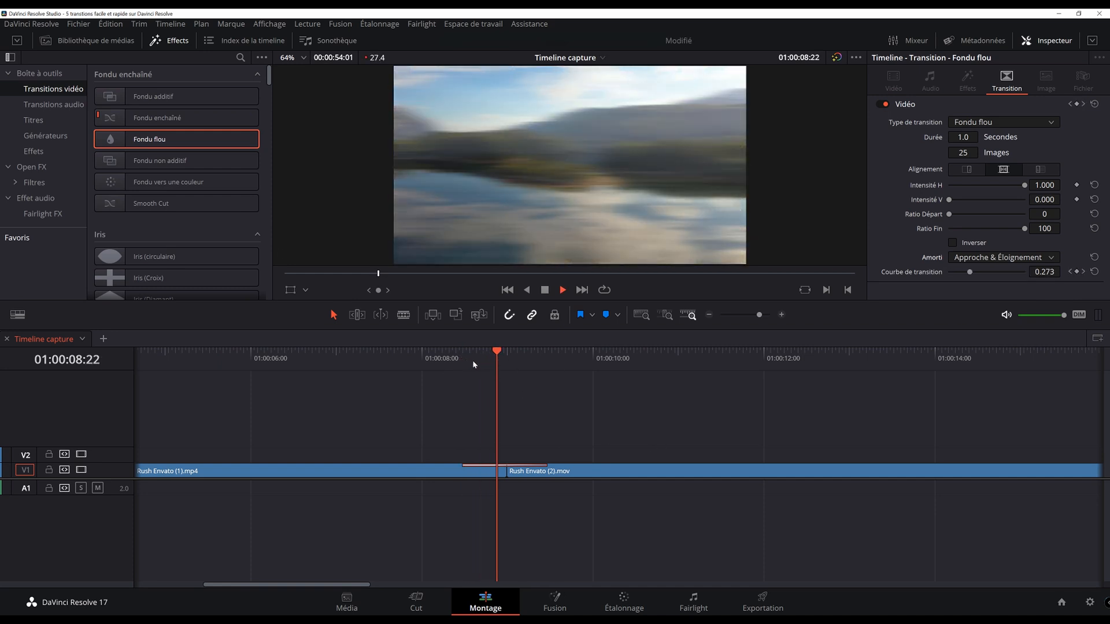
left_click(456, 359)
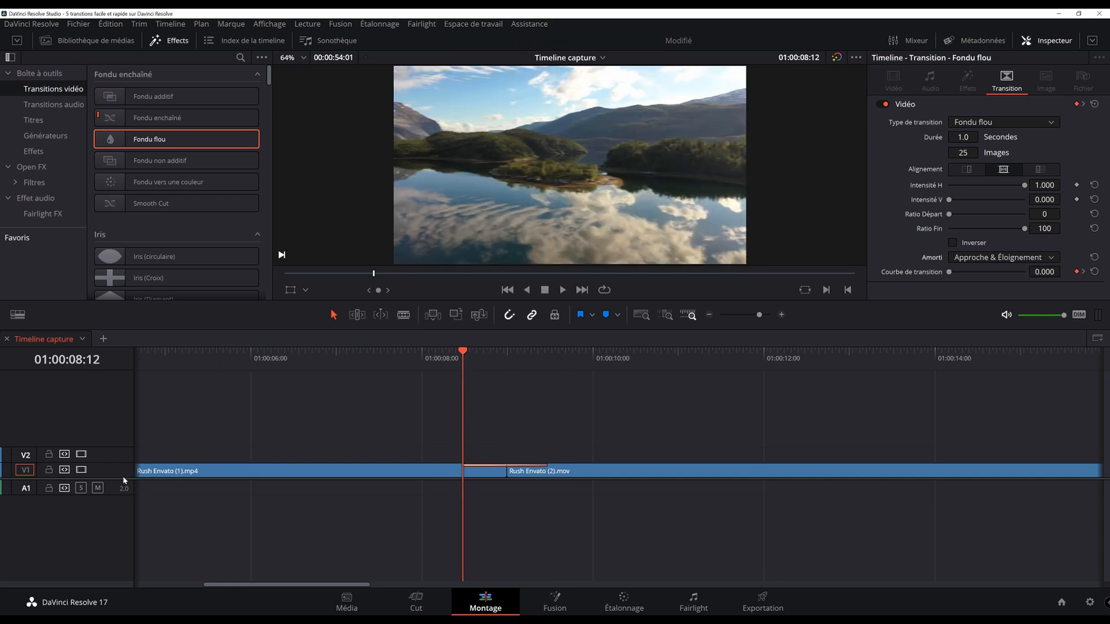
Step: Enlarge track V1 to inspect the clip thumbnails and the curve drawn on the Fondu flou transition
left_click_drag(124, 479, 182, 412)
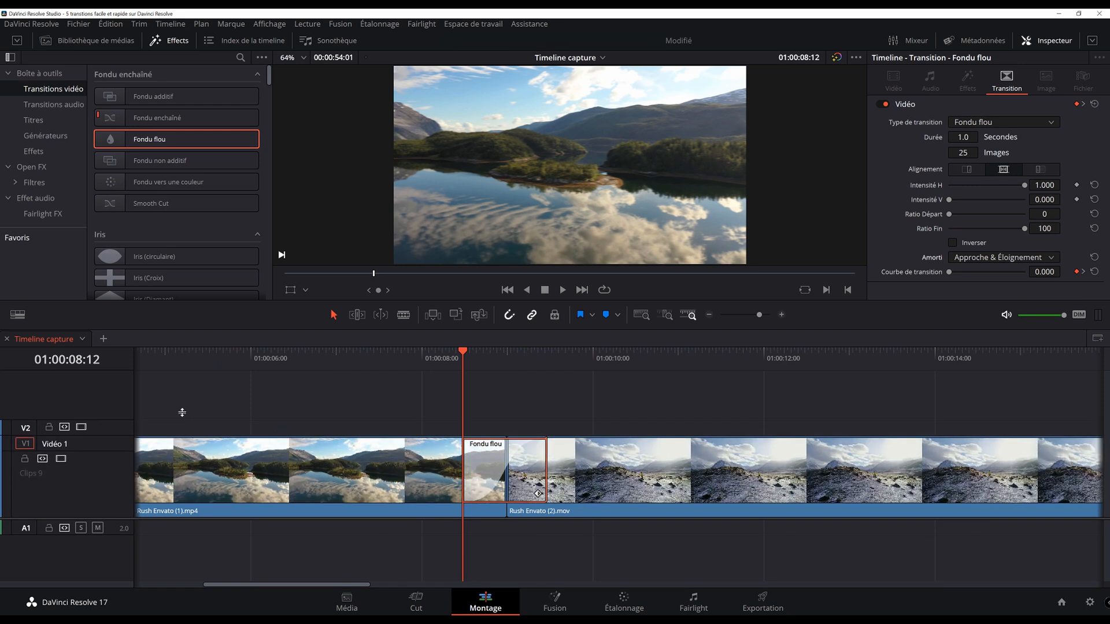
scroll(599, 452, "up", 2)
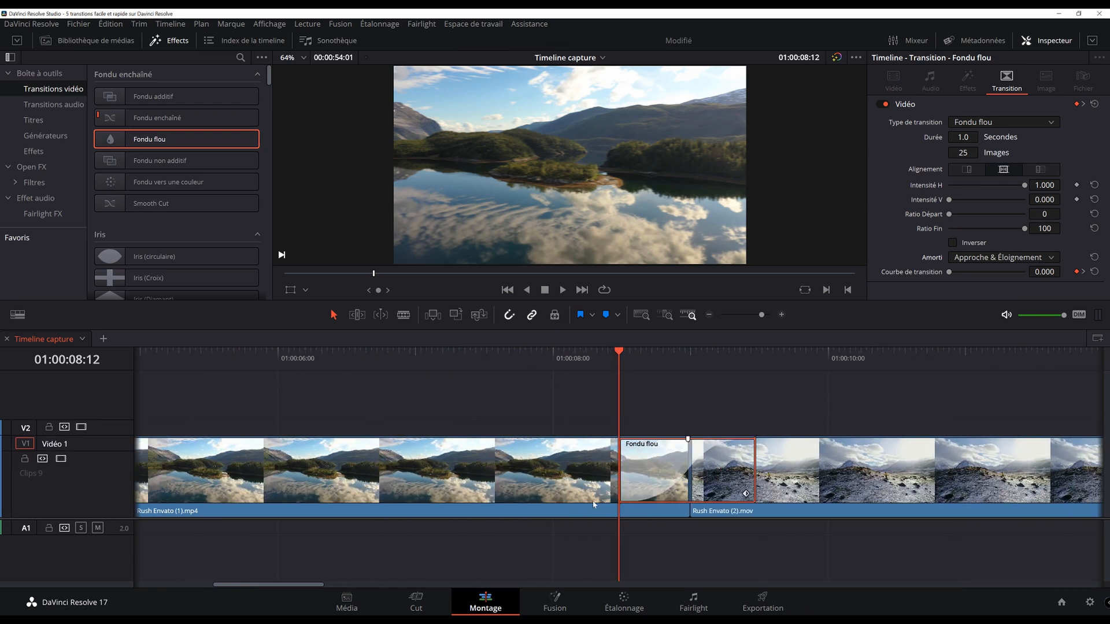
scroll(806, 426, "right", 3)
left_click(645, 408)
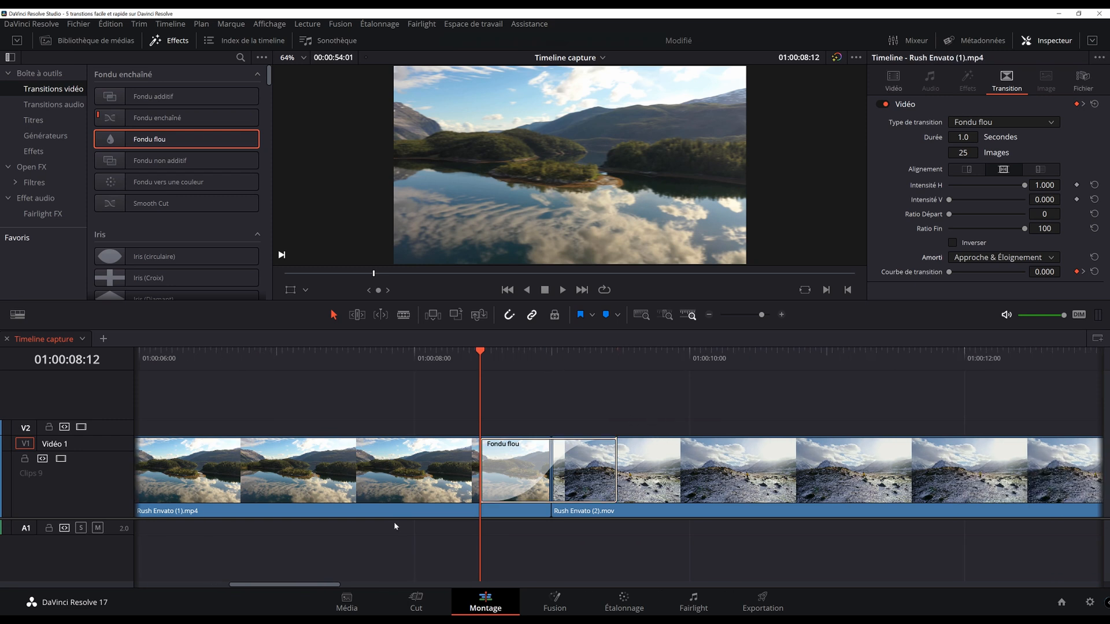
Step: Try the Fondu flou transition with its easing set to Aucun and play it for comparison
left_click(571, 474)
left_click(989, 261)
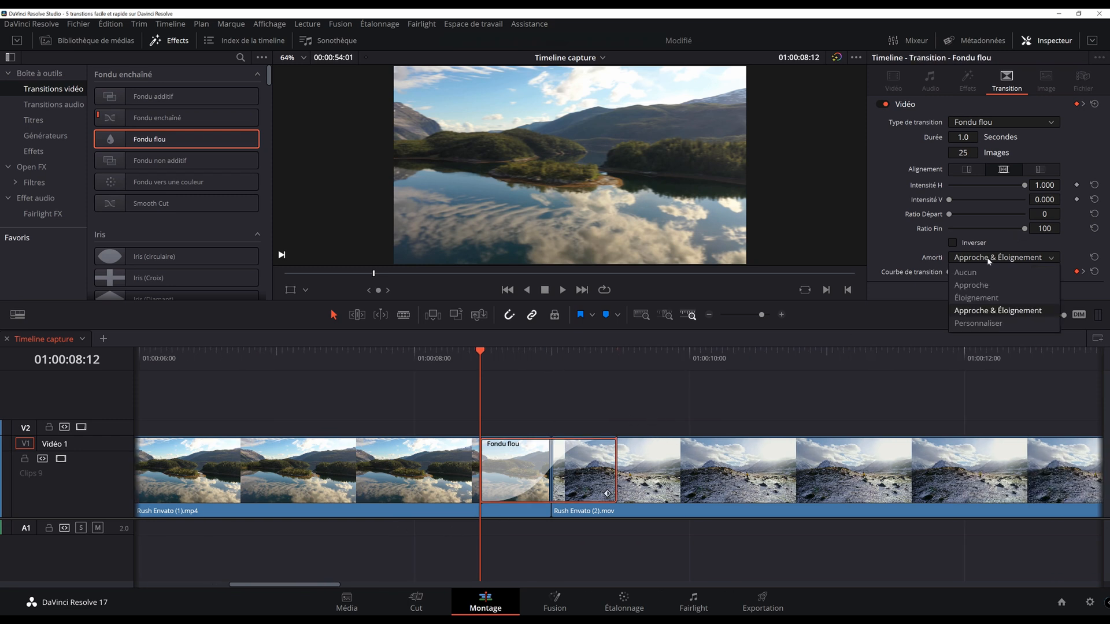
left_click(982, 272)
key("space")
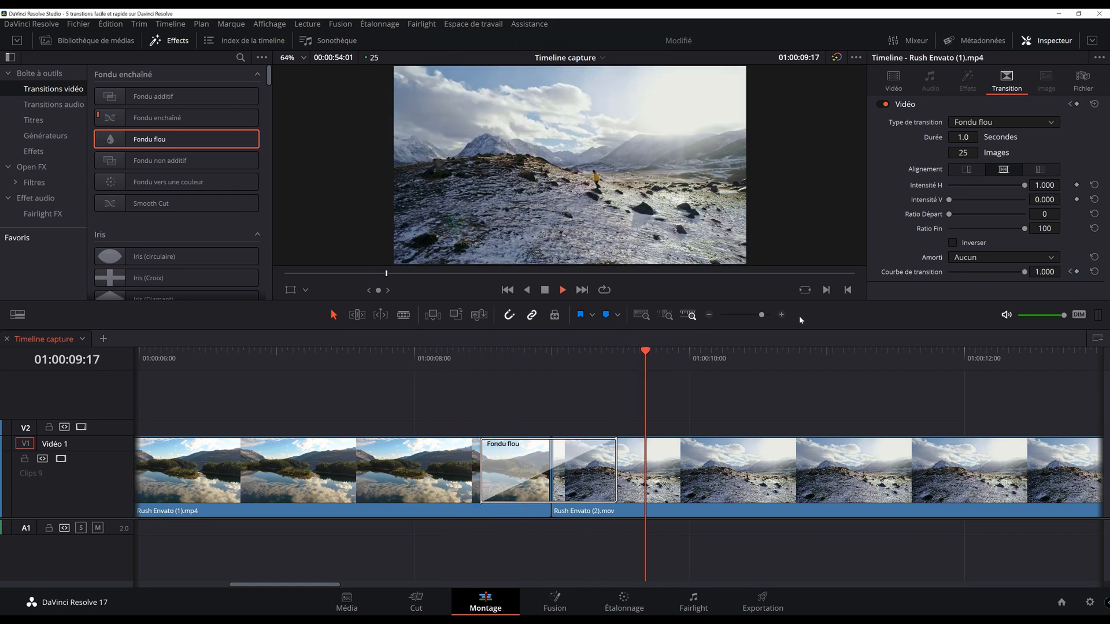
left_click(454, 363)
key("space")
Step: Set the Fondu flou's easing back to Approche & Éloignement and play it with track V1 reduced to minimal height
left_click(583, 450)
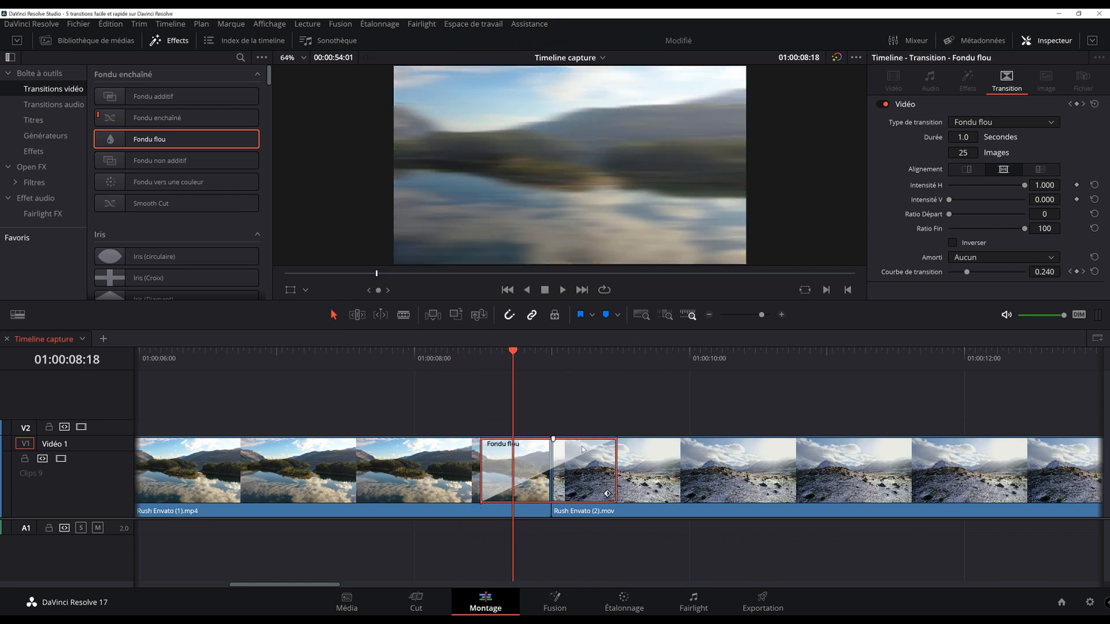
left_click(1012, 257)
left_click(989, 316)
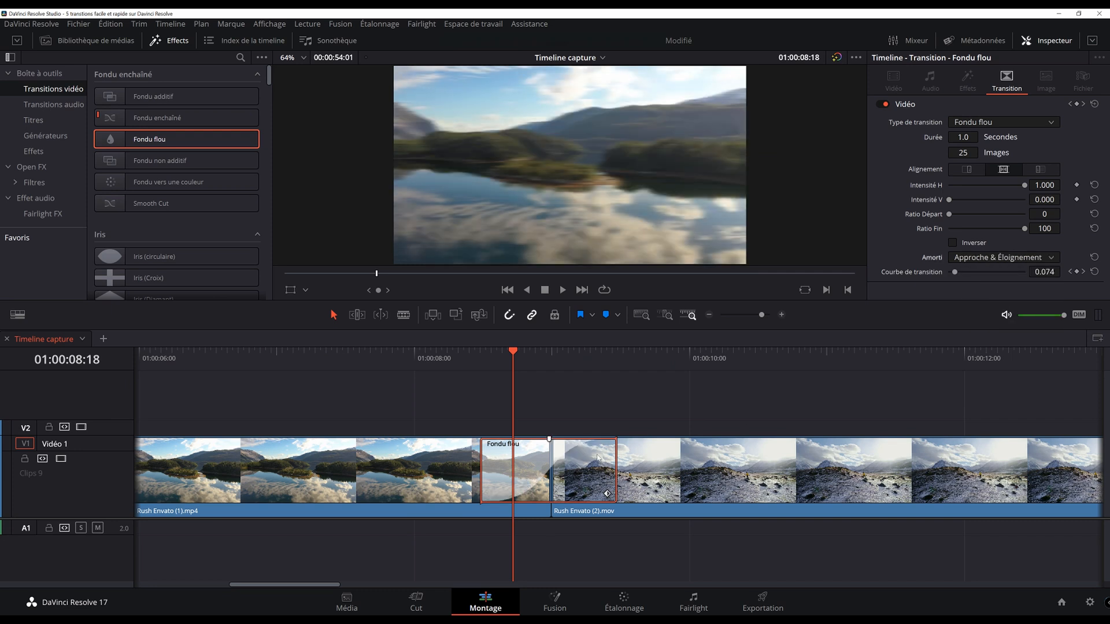
left_click(439, 362)
key("space")
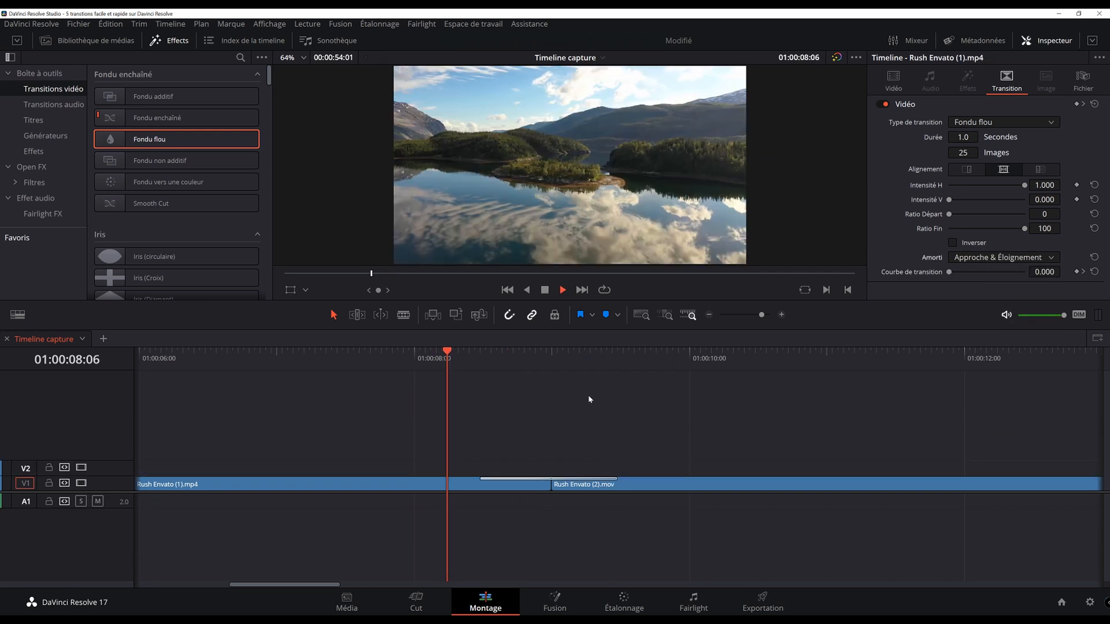
key("space")
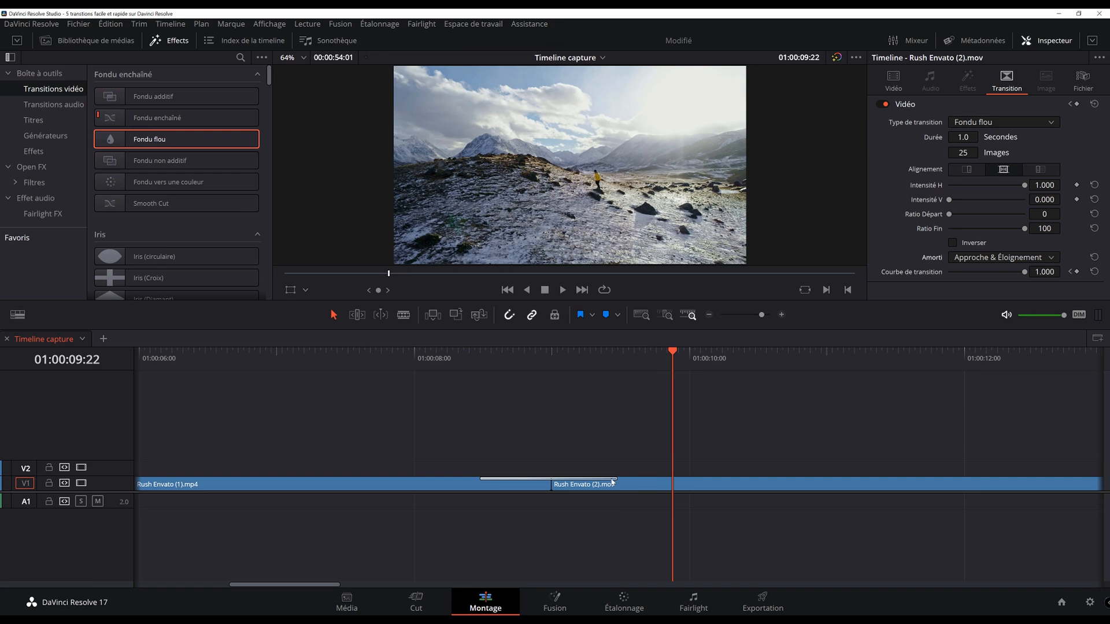
Step: Shorten the Fondu flou transition to 21 frames (0.8 seconds) on the timeline and play it
left_click(613, 479)
left_click_drag(613, 479, 606, 478)
left_click(488, 363)
key("space")
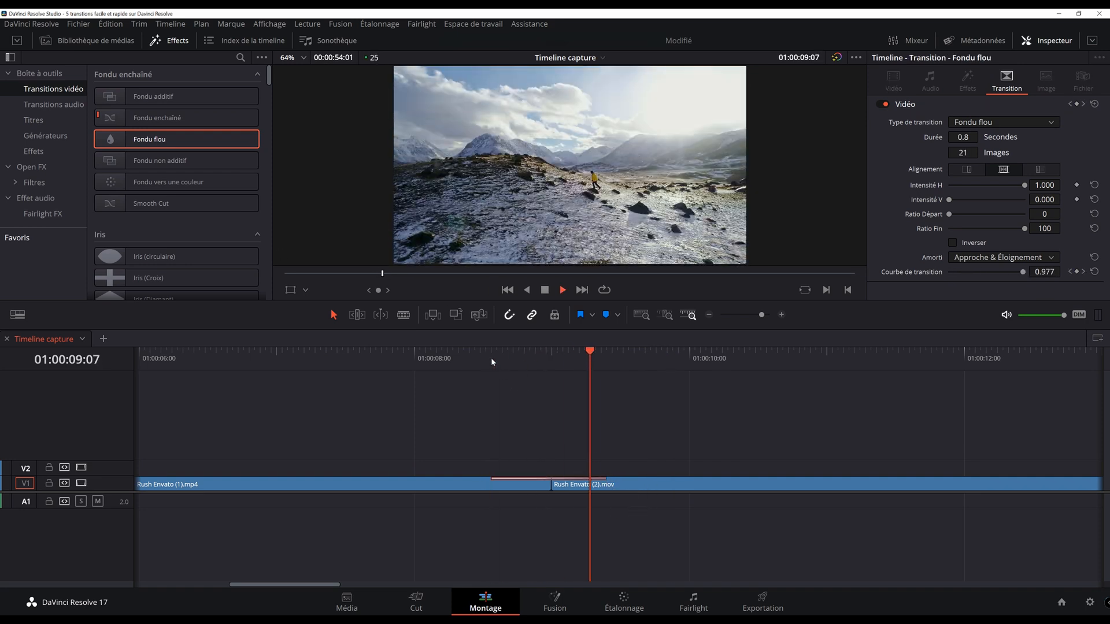
left_click(475, 359)
key("space")
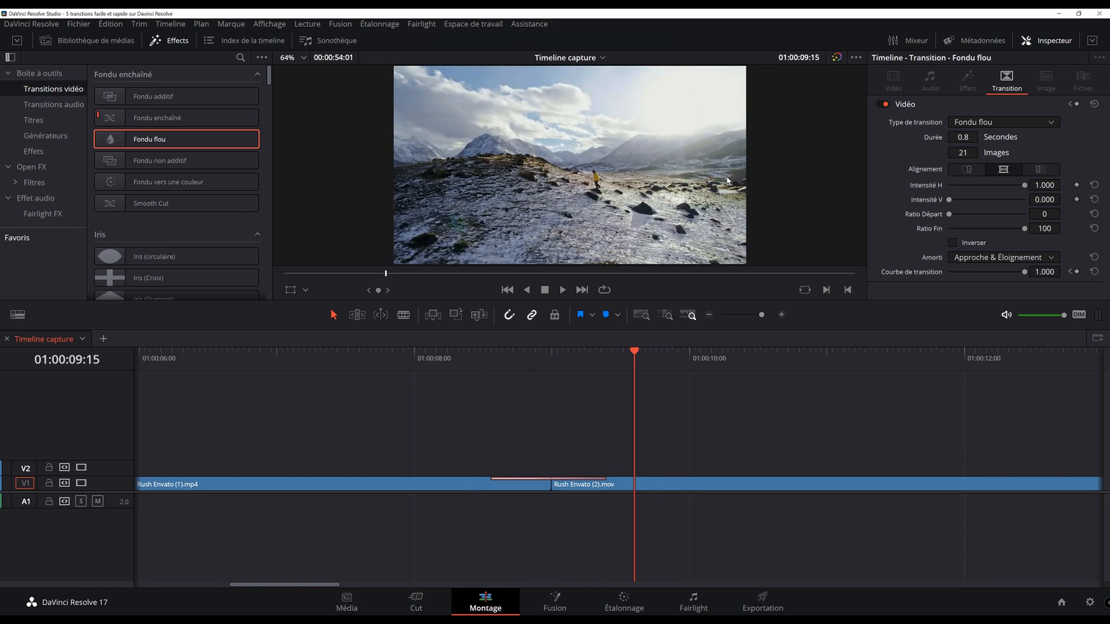
Step: Try a vertical blur on the Fondu flou with Intensité H at 0.000 and Intensité V at 1.000, and play it
key("Up")
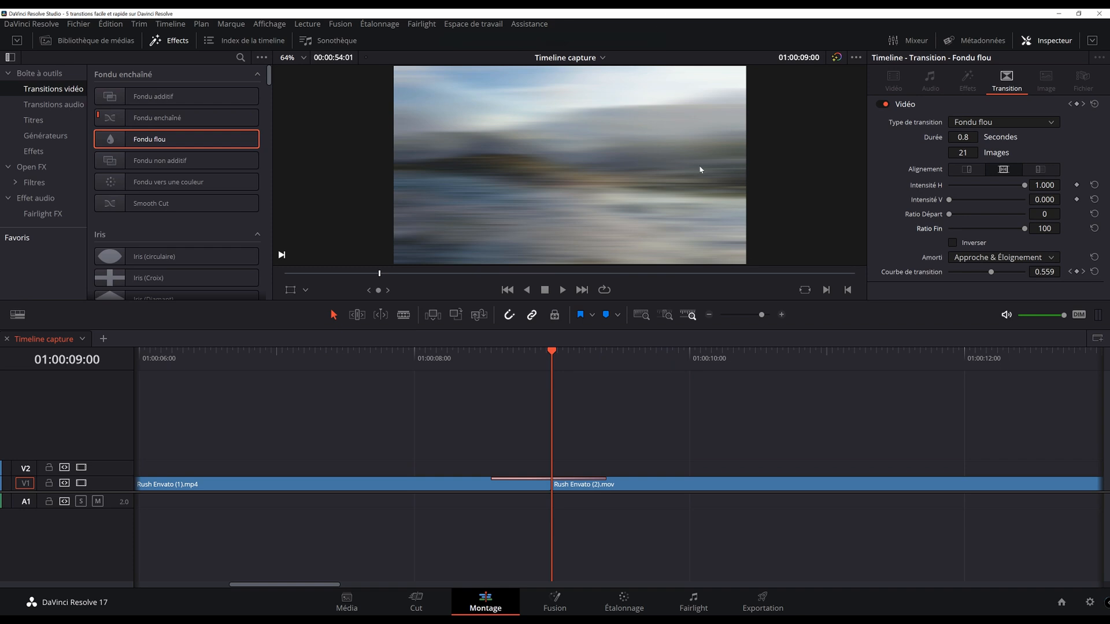
left_click_drag(1024, 186, 939, 189)
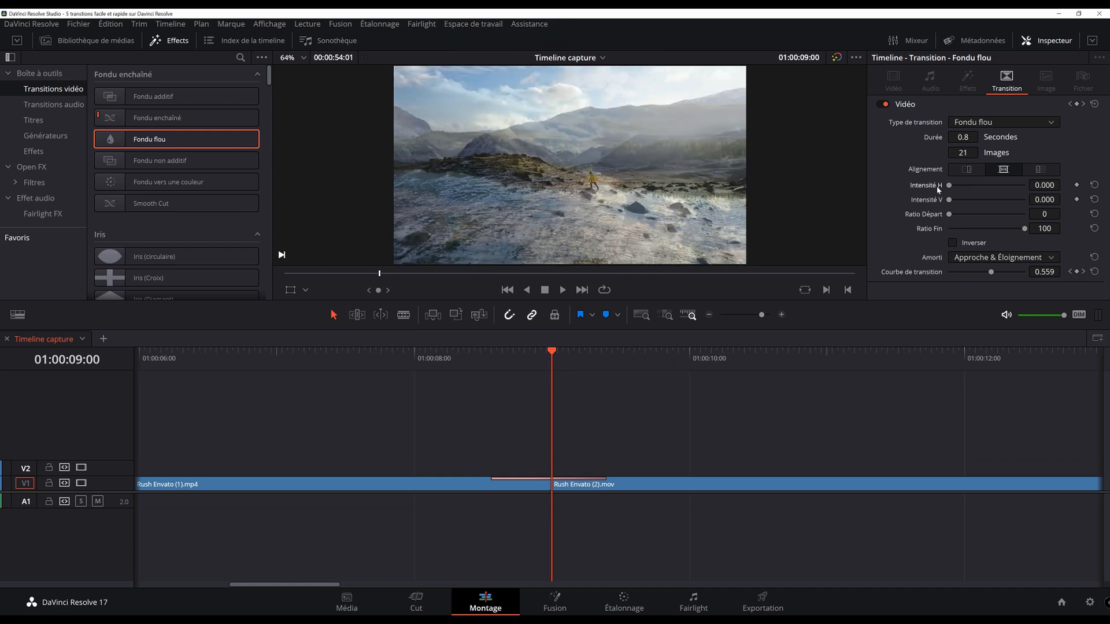
double_click(938, 199)
left_click(476, 368)
key("space")
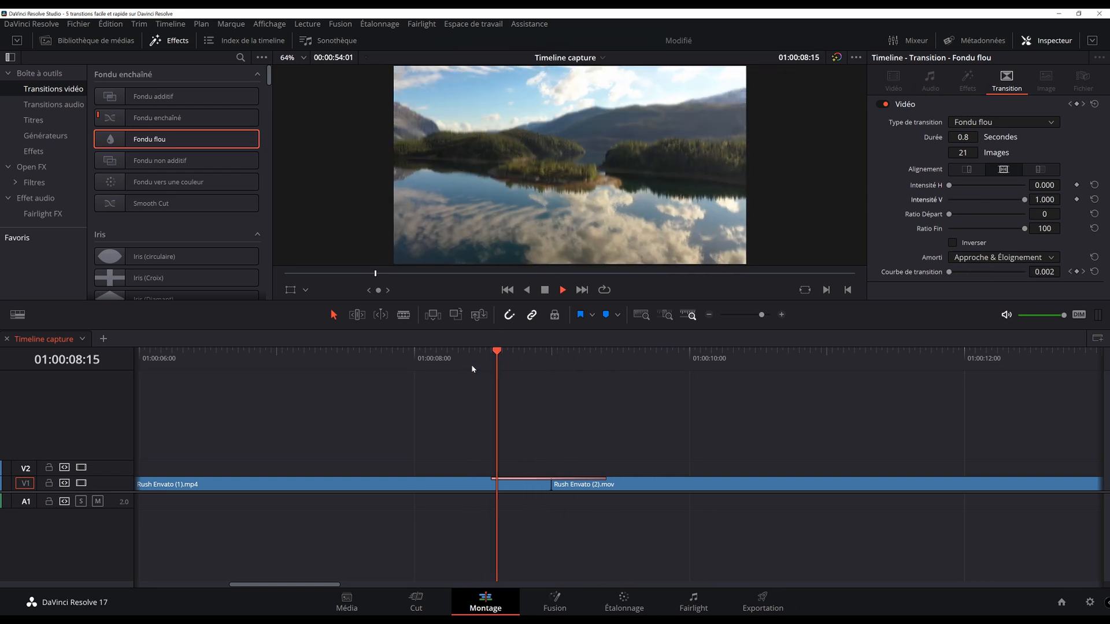
key("space")
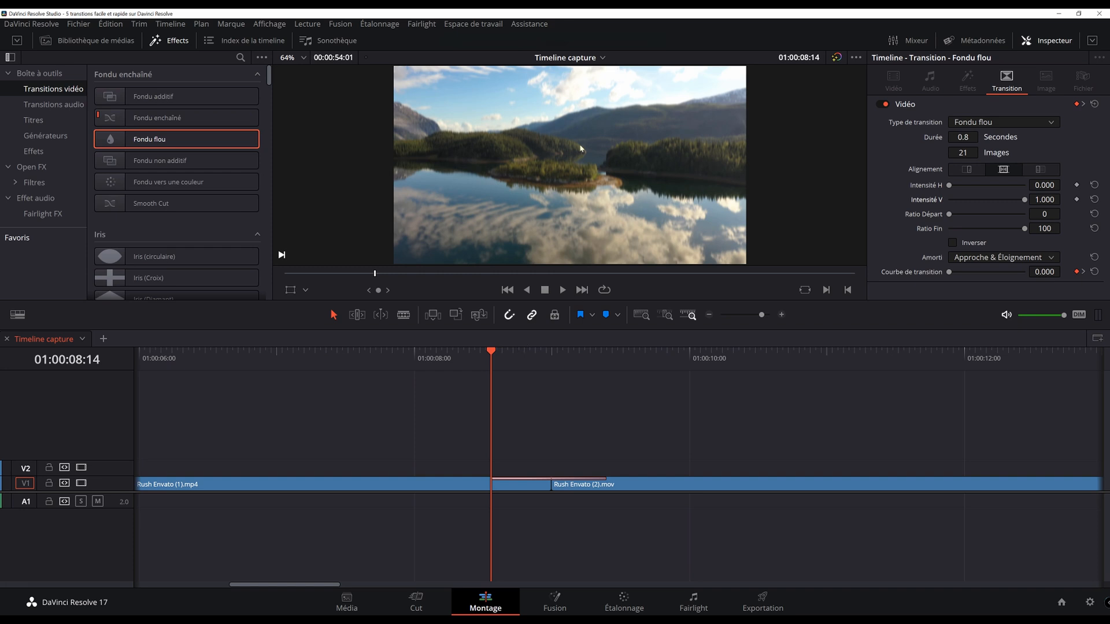
Step: Restore the horizontal blur with Intensité H at 1.000 and Intensité V at 0.000, and play the transition
double_click(926, 185)
left_click_drag(1023, 200, 993, 200)
left_click_drag(897, 202, 855, 205)
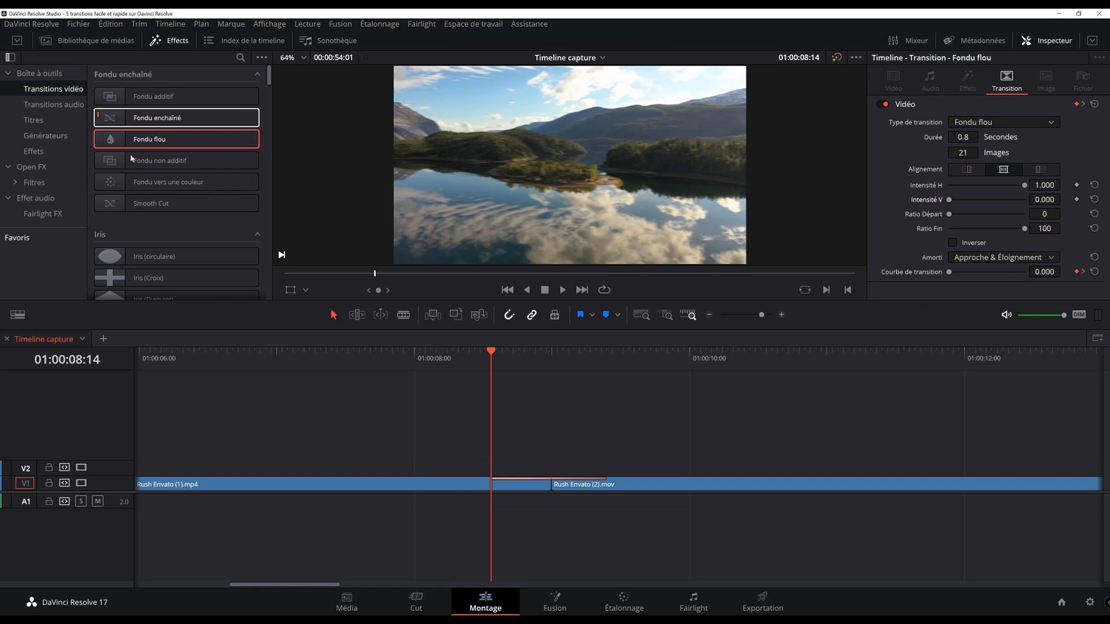
left_click_drag(465, 370, 487, 359)
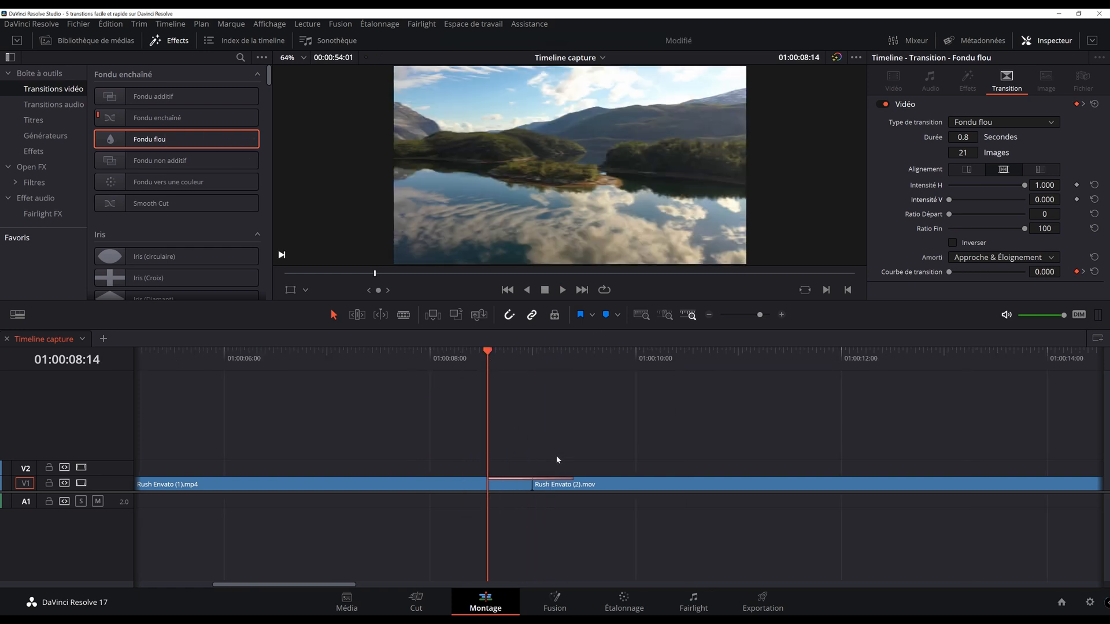
key("space")
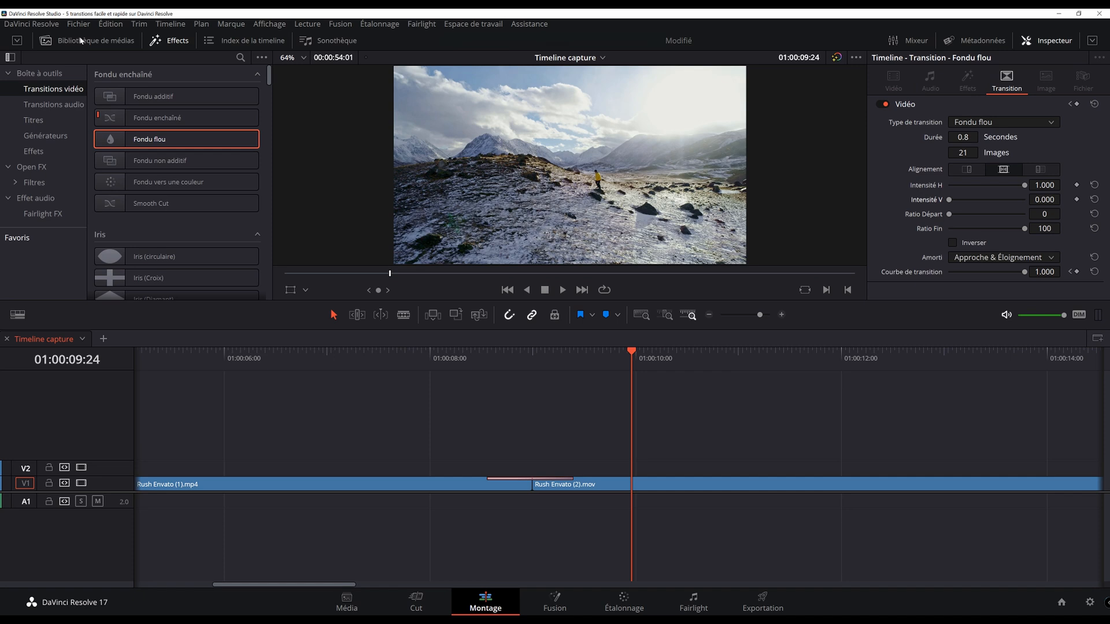
Step: Place the Instagram banner PNG from the RUSH bin on track V2 at 01:00:09:24, and return to the effects library
left_click(47, 40)
left_click_drag(139, 91, 619, 468)
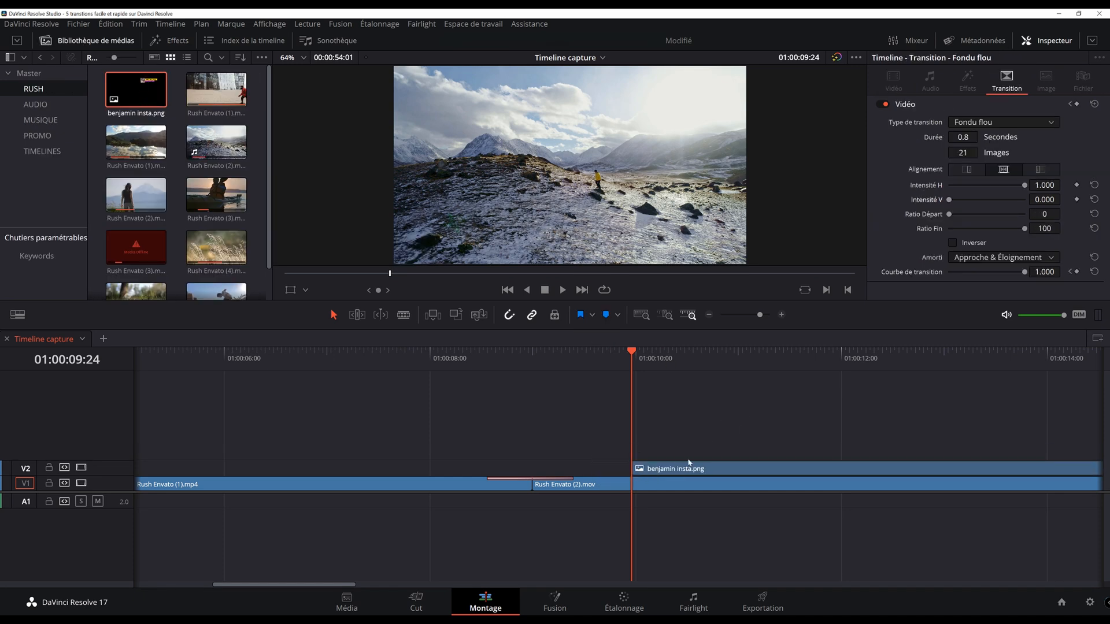
scroll(650, 436, "right", 2)
left_click(609, 473)
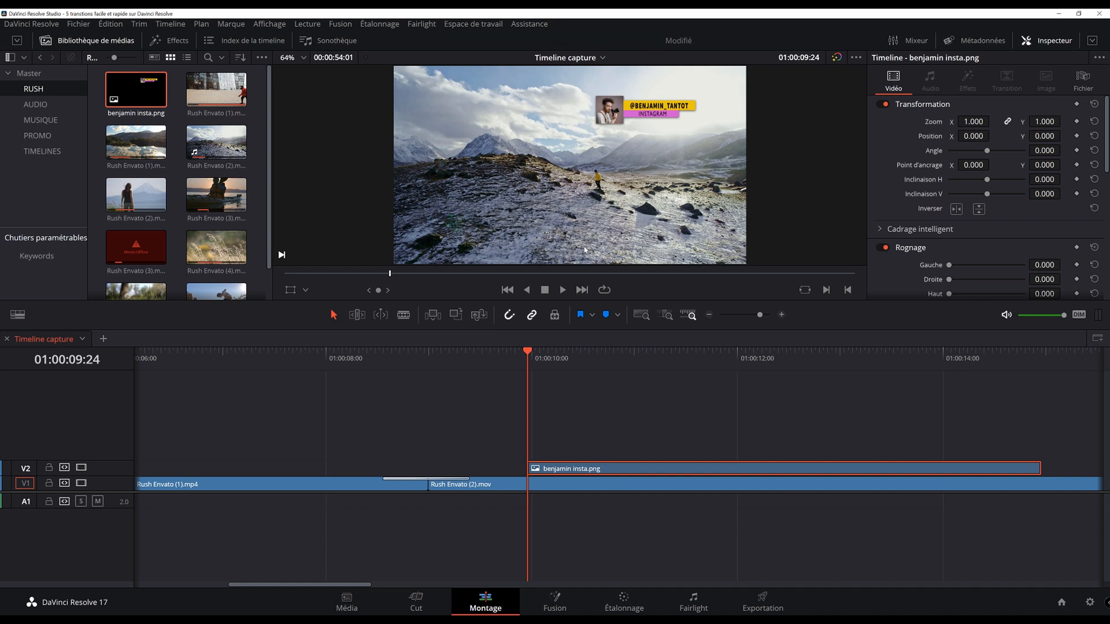
left_click(171, 40)
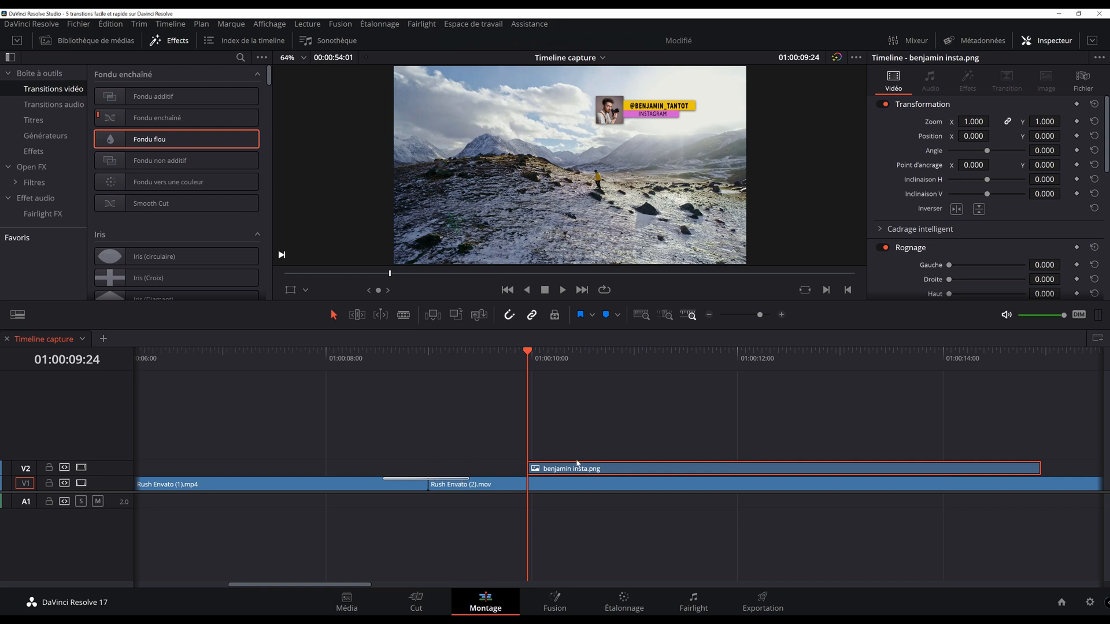
Step: Copy the Fondu flou transition from the V1 cut to the start of the Instagram banner on V2 and play it
left_click(455, 479)
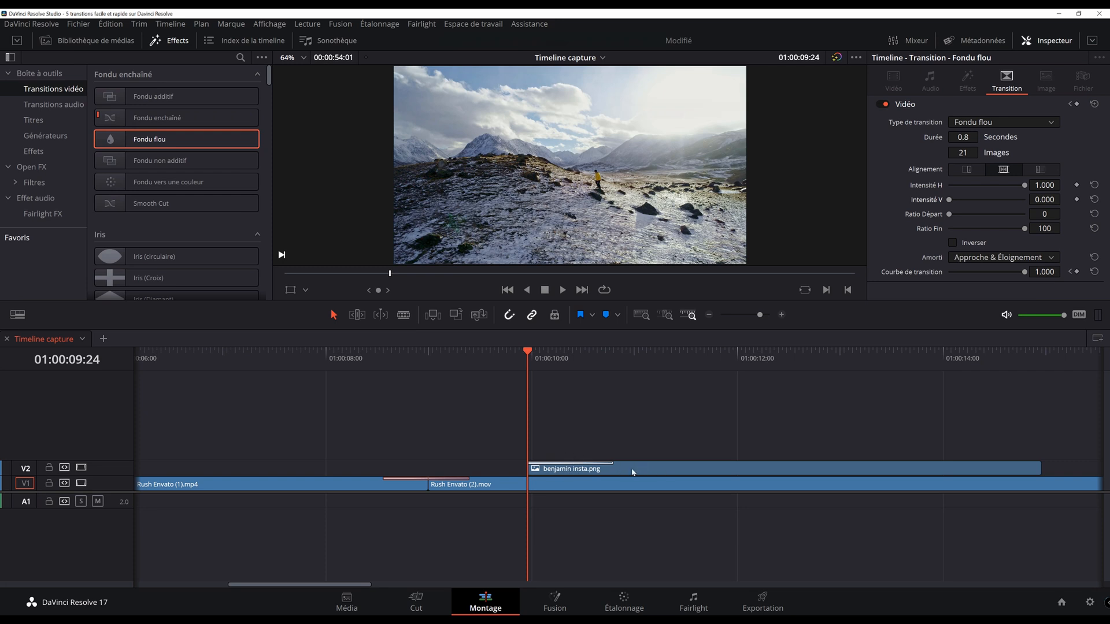
left_click(607, 464)
key("space")
key("space")
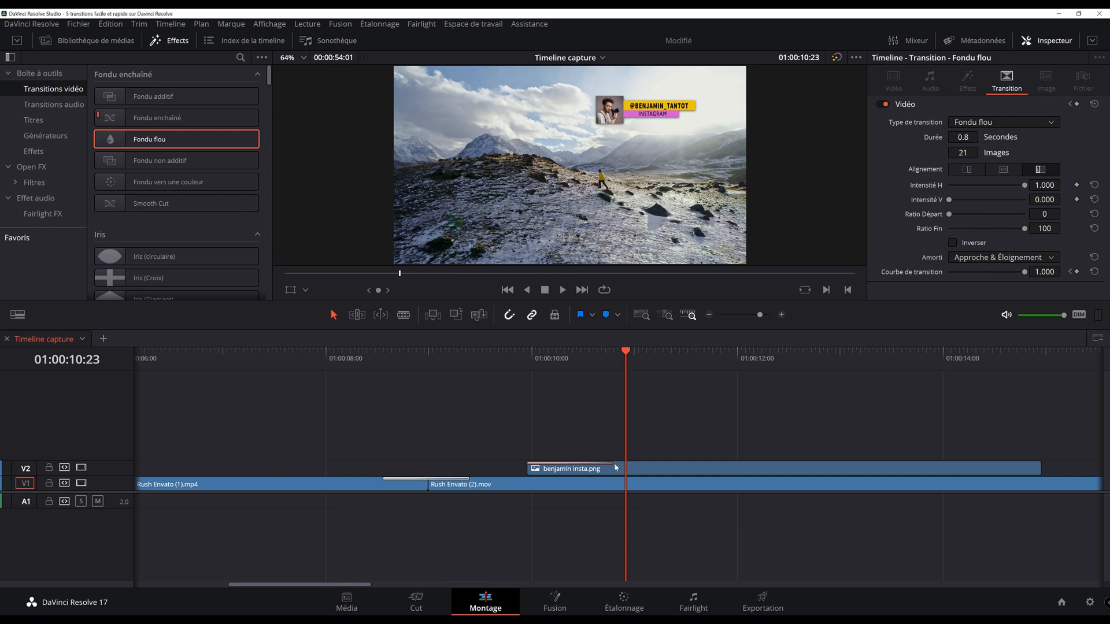
Step: Shorten the Fondu flou at the start of the Instagram banner to 11 frames (0.4 seconds) and play it several times
left_click_drag(613, 466, 567, 466)
left_click(527, 359)
key("space")
left_click(525, 359)
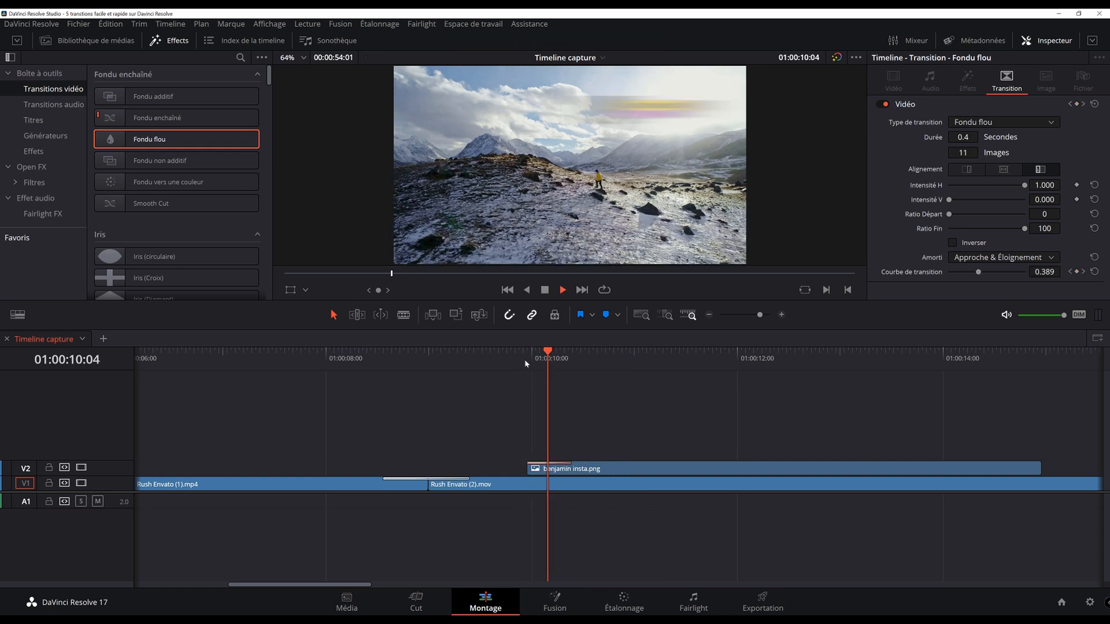
left_click(525, 359)
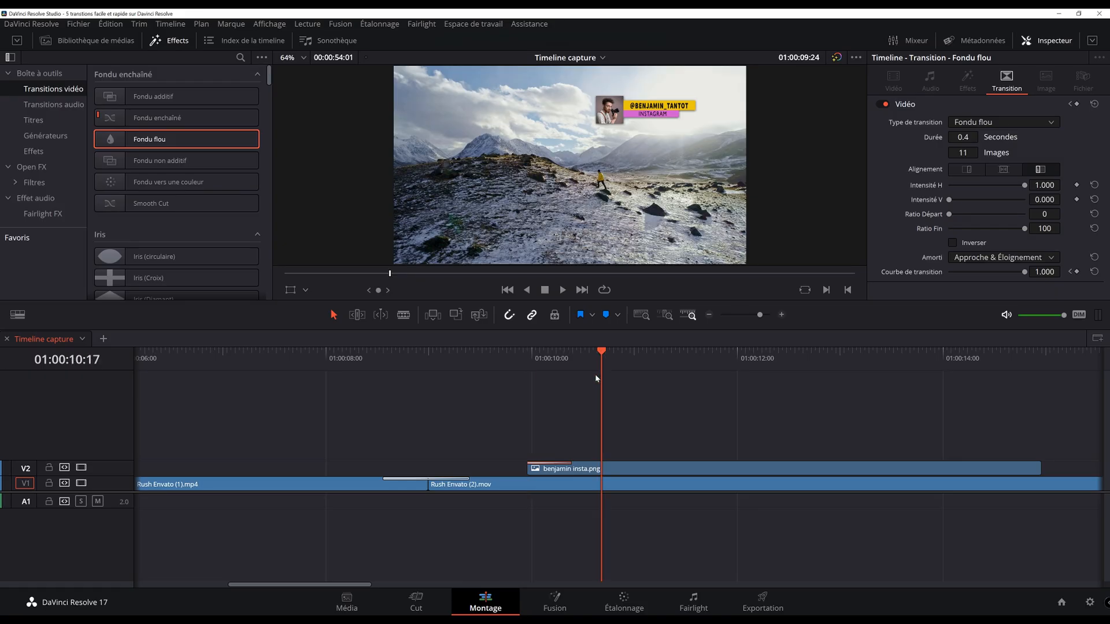
left_click(512, 360)
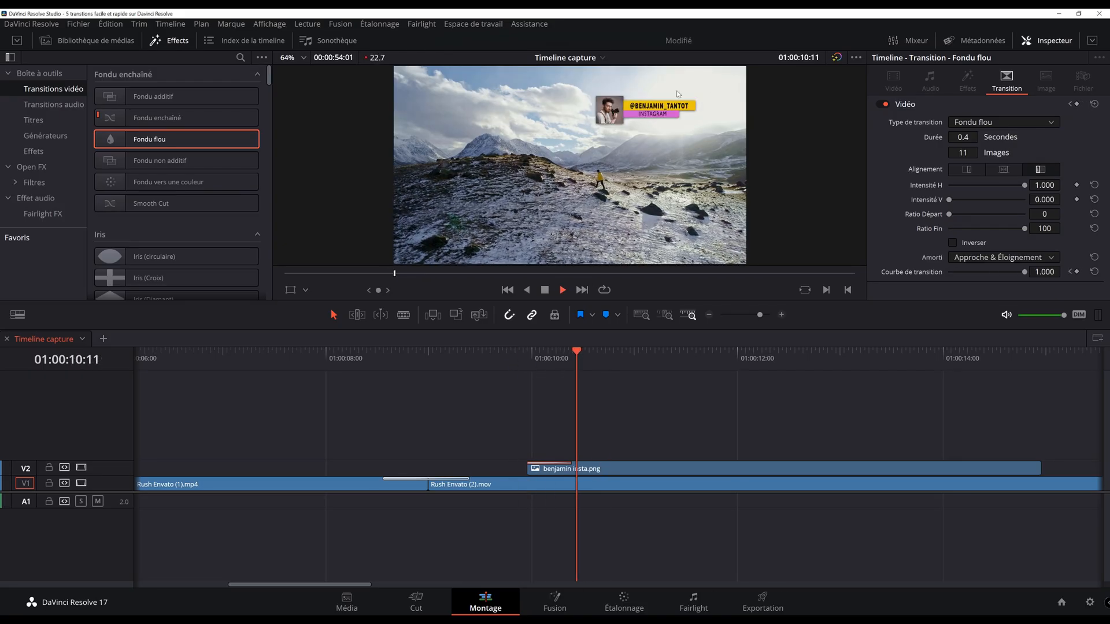
left_click(509, 357)
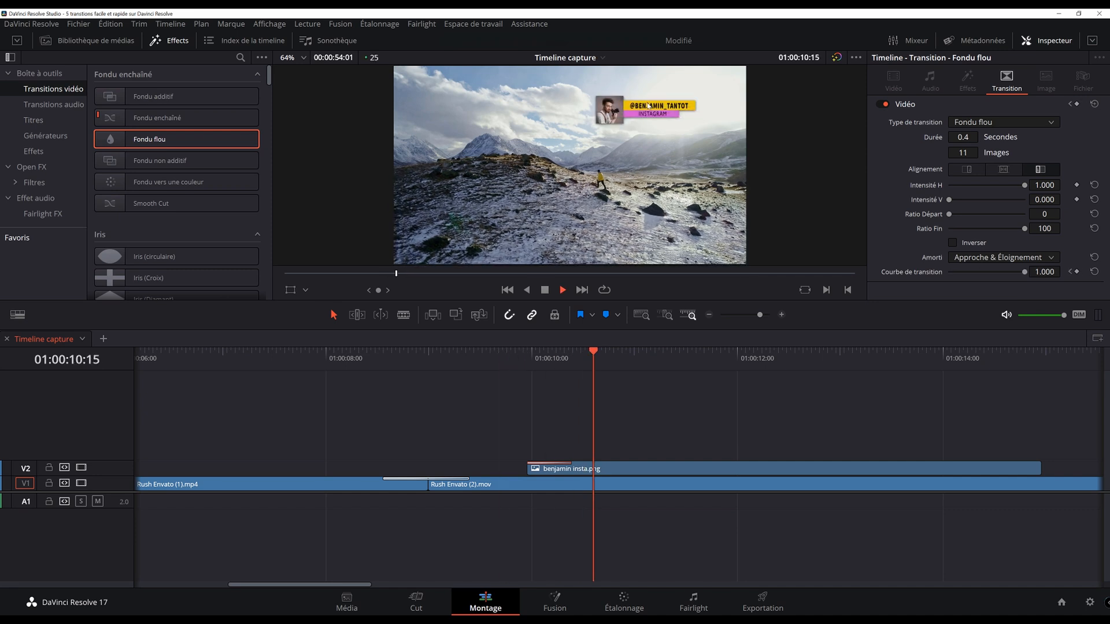
Step: Add an 11-frame Fondu flou at the end of the Instagram banner, align it to finish at the clip's end, and play it
scroll(859, 470, "down", 3)
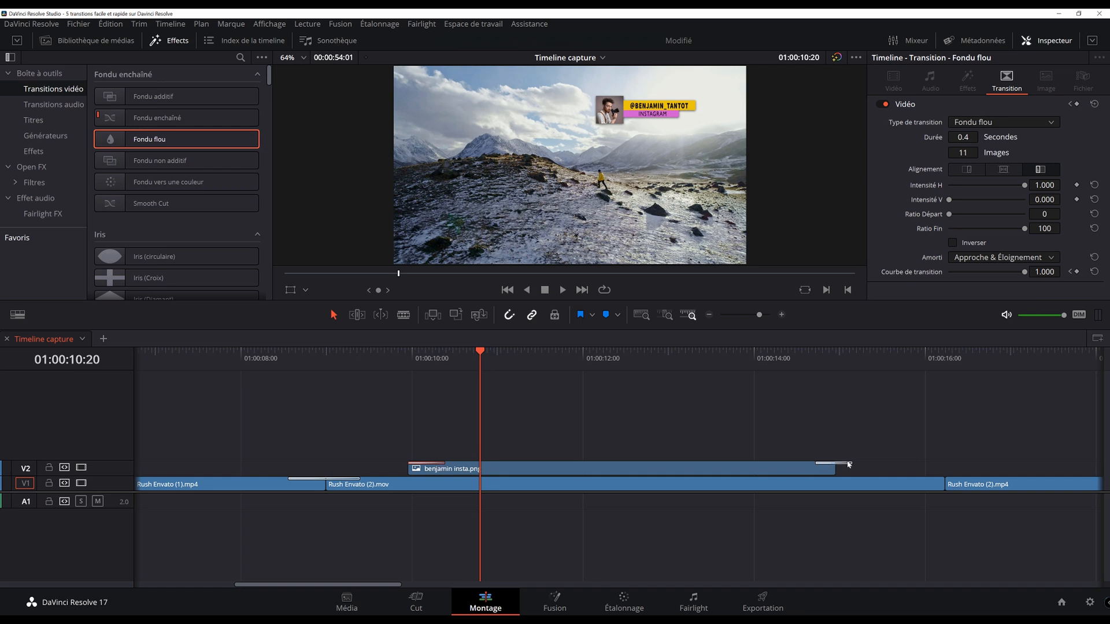
left_click(829, 462)
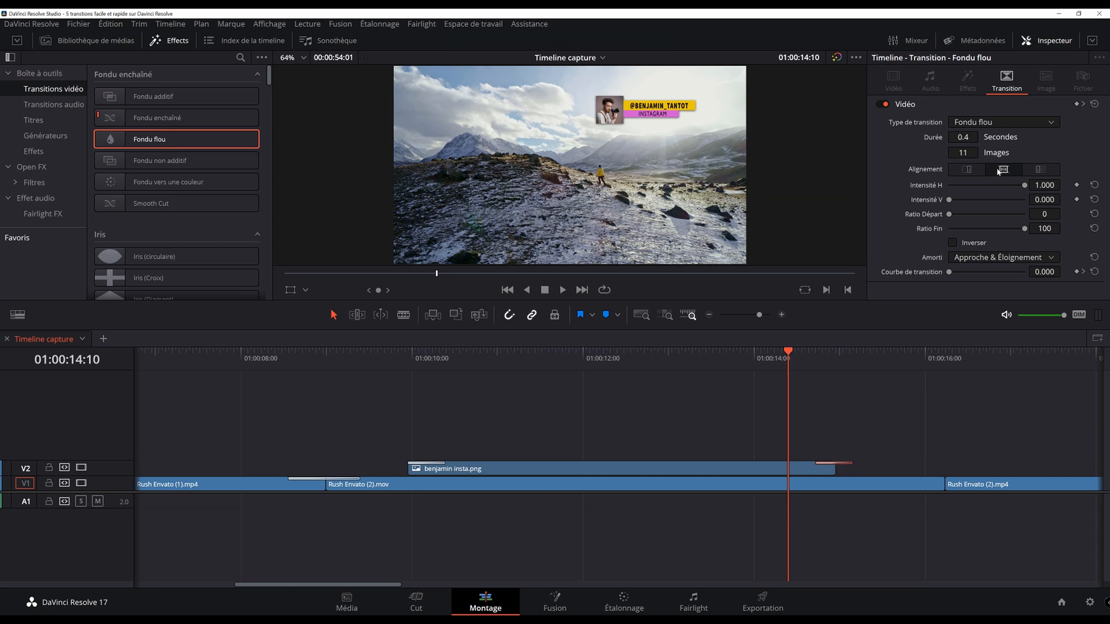
left_click(969, 171)
key("space")
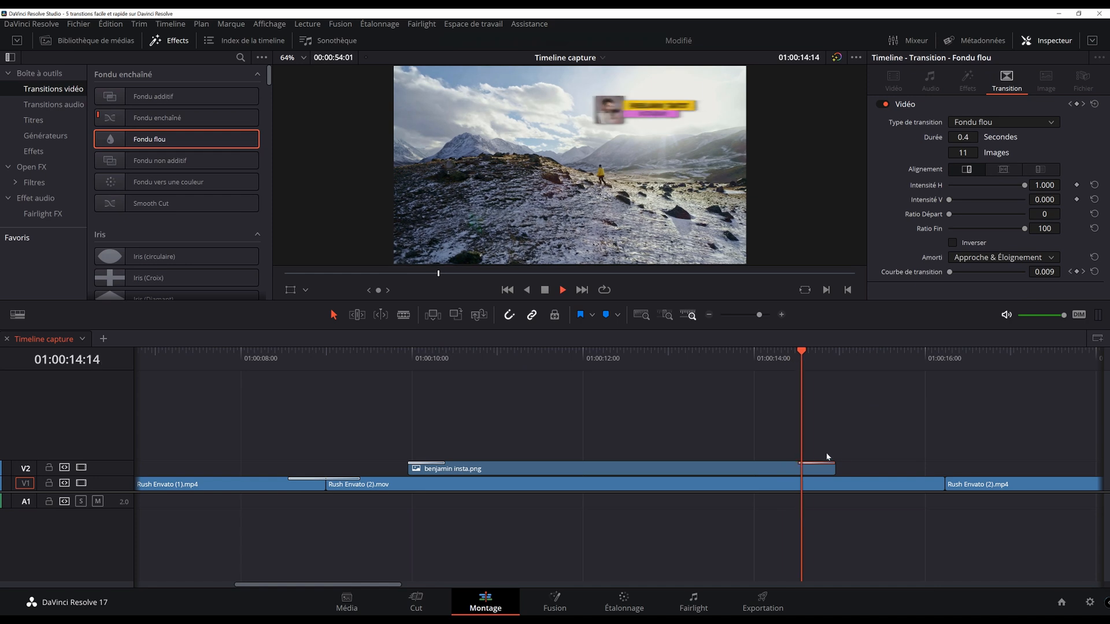
Step: Preview the banner's closing Fondu flou in full screen, return to the editing view and play it again
key("ctrl+f")
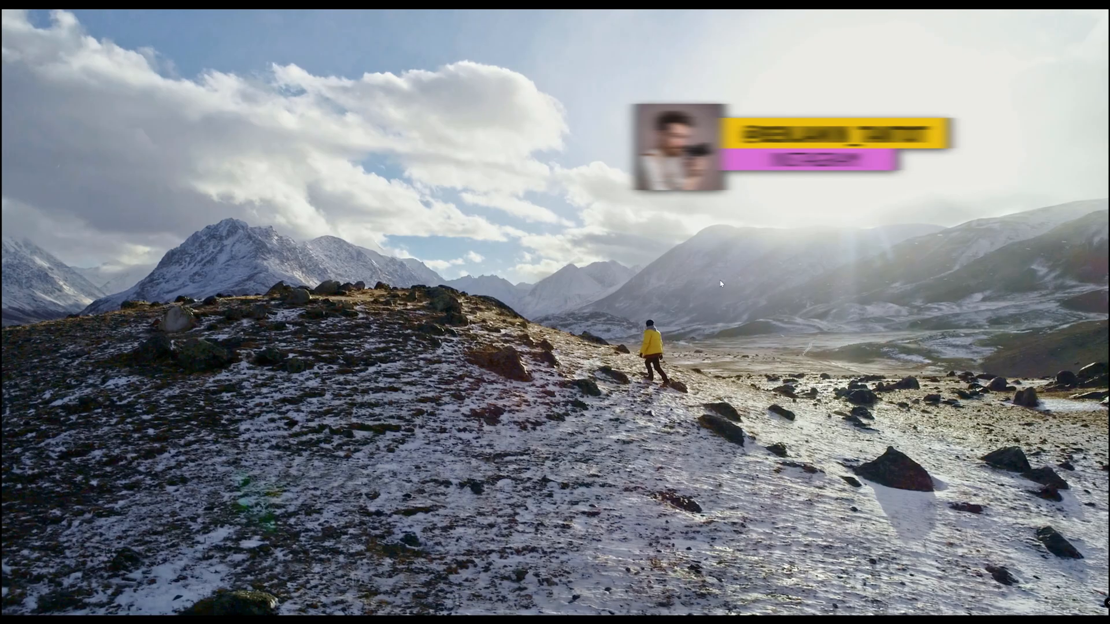
key("ctrl+f")
key("space")
key("space")
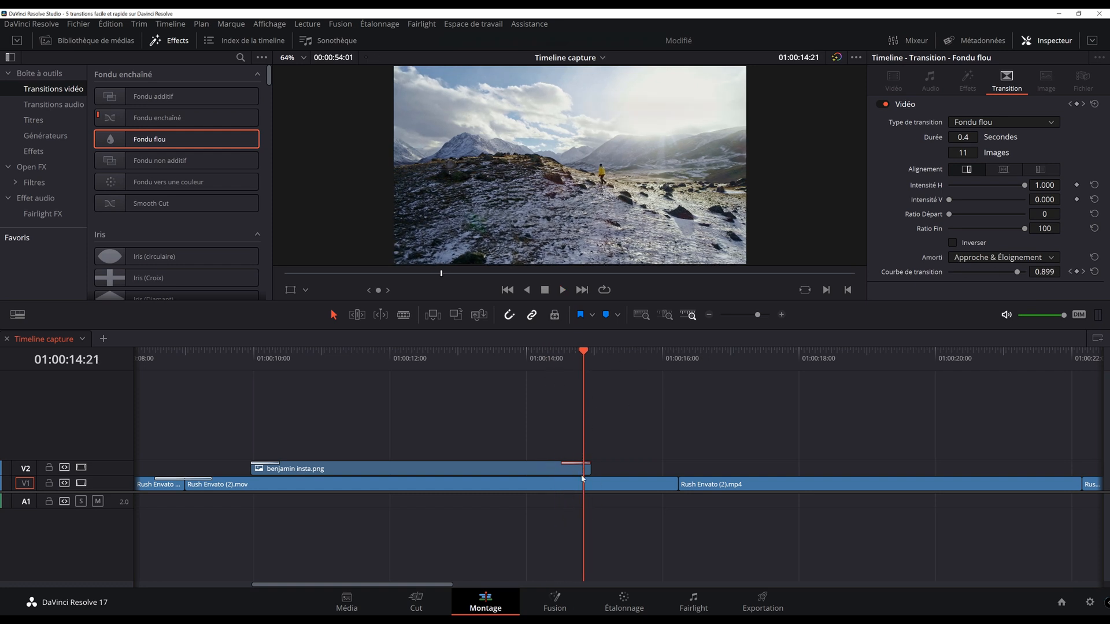
left_click(543, 365)
key("space")
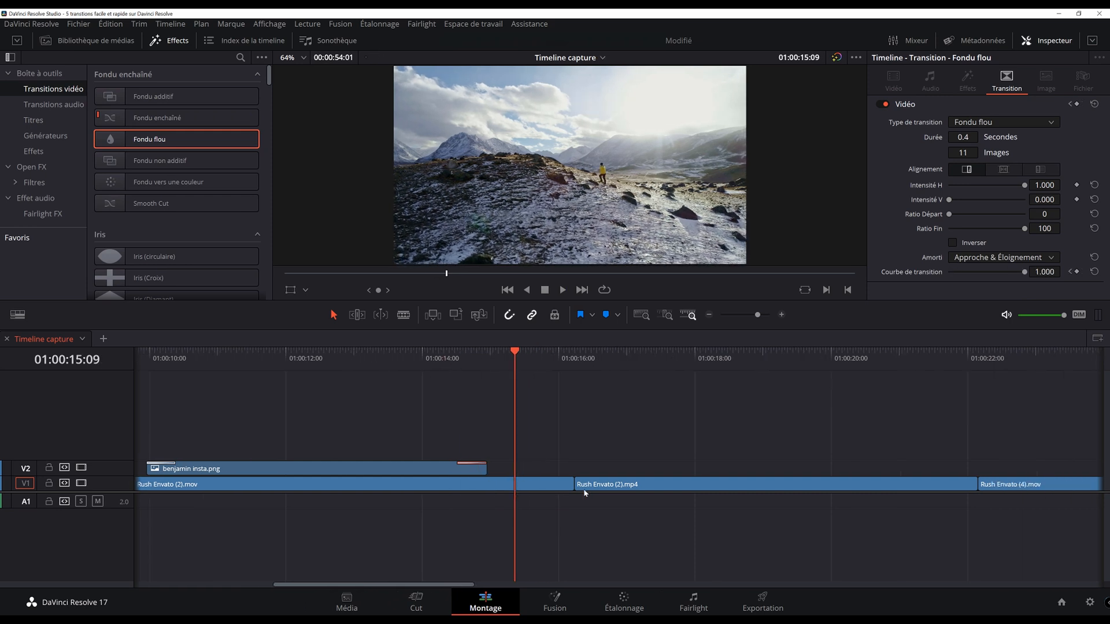
Step: Place the Coulissement transition from the Mouvement group on the V1 cut between Rush Envato (2).mov and Rush Envato (2).mp4
left_click(434, 471)
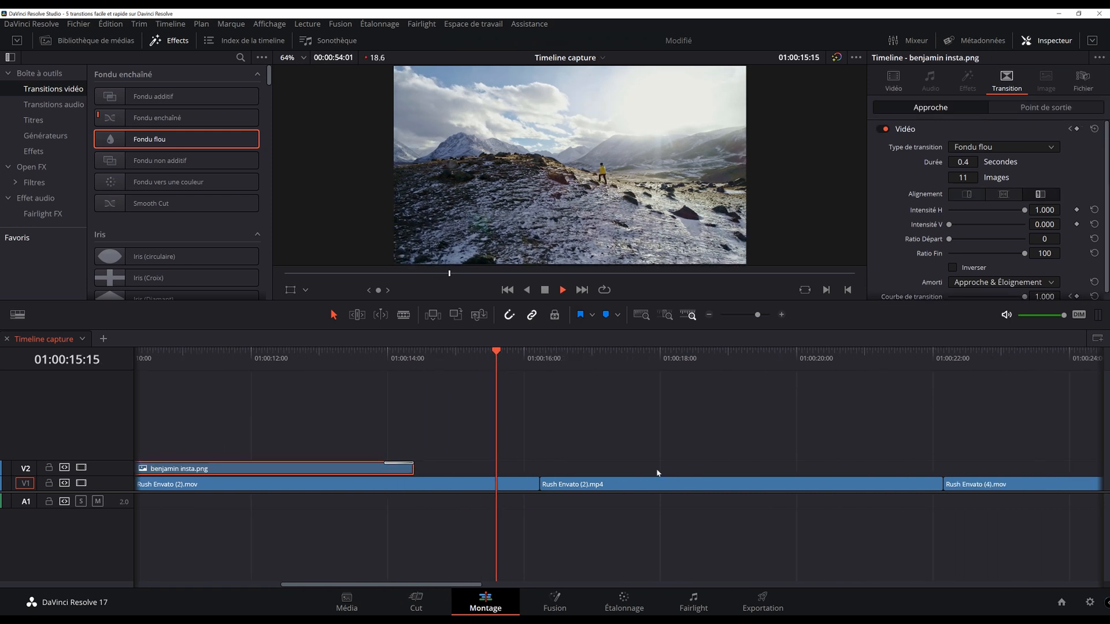
key("space")
left_click(504, 363)
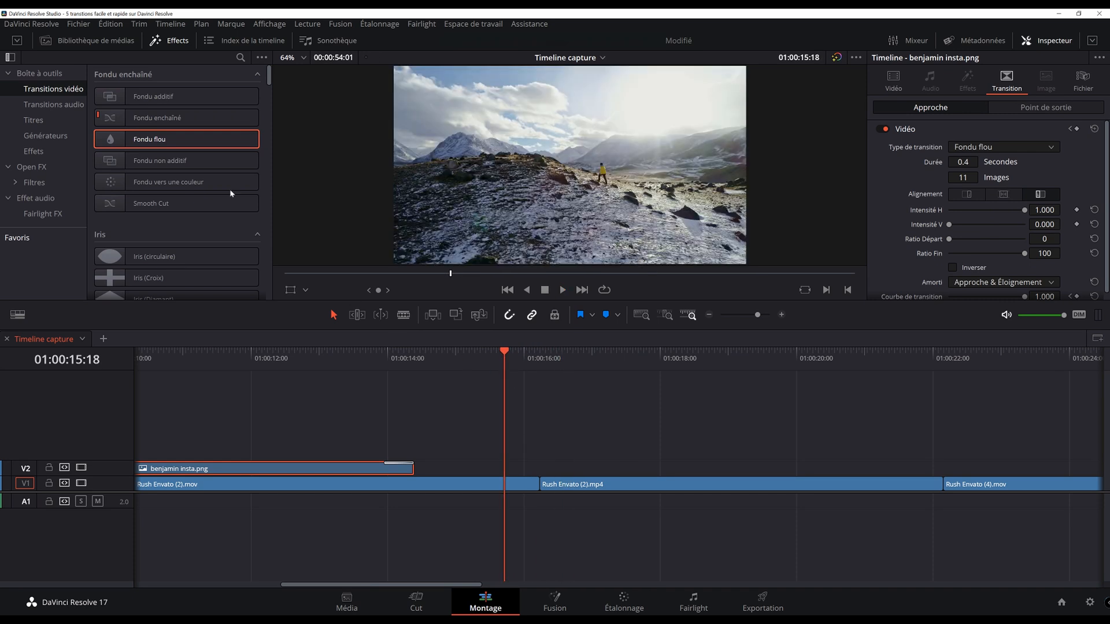
scroll(208, 168, "down", 3)
scroll(217, 160, "down", 6)
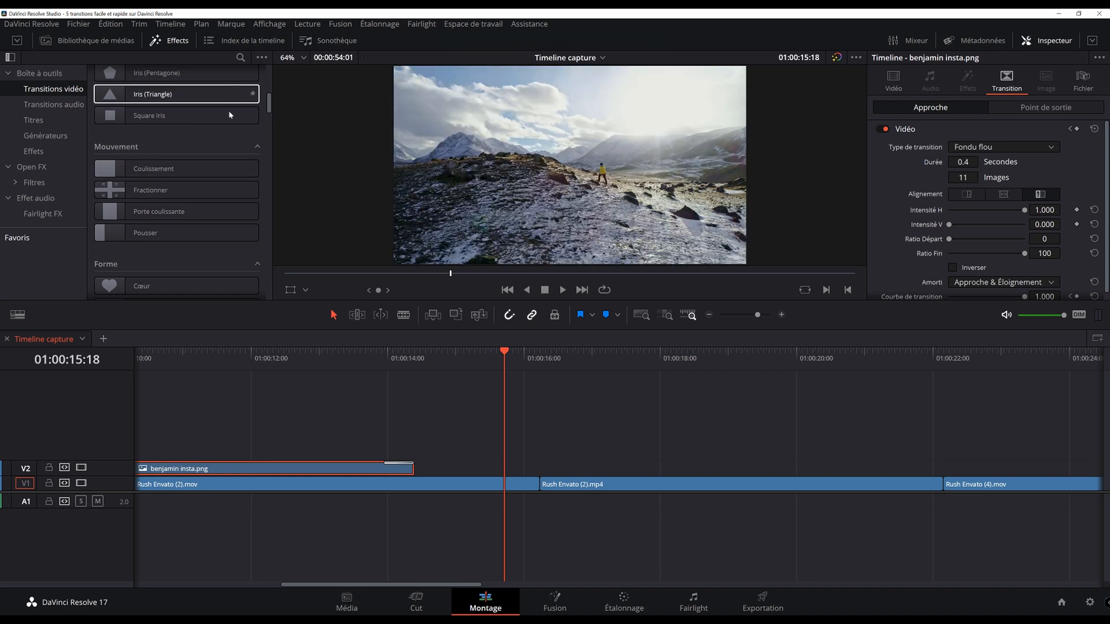
left_click_drag(114, 165, 555, 488)
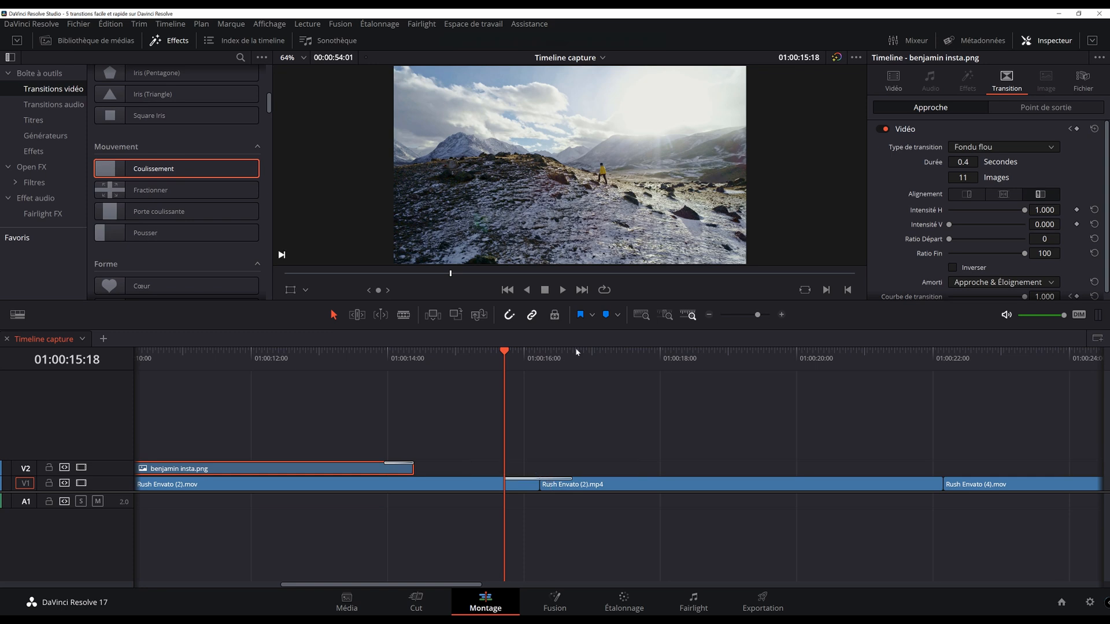
Step: Play the Coulissement transition repeatedly from just before the cut to examine its sliding motion
key("space")
left_click(497, 357)
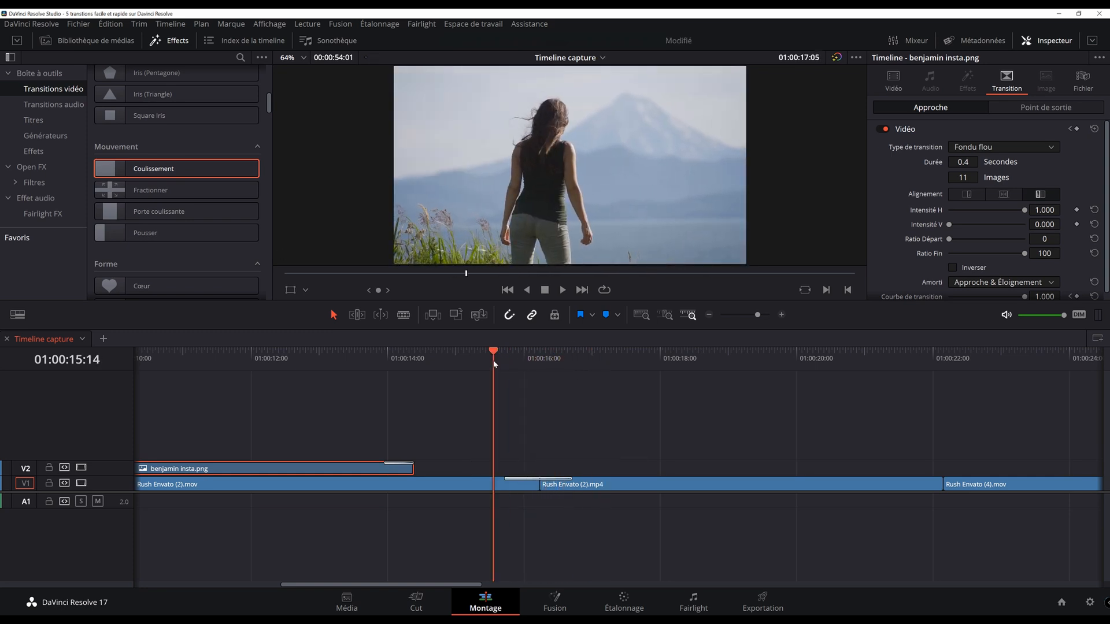
left_click(540, 374)
key("space")
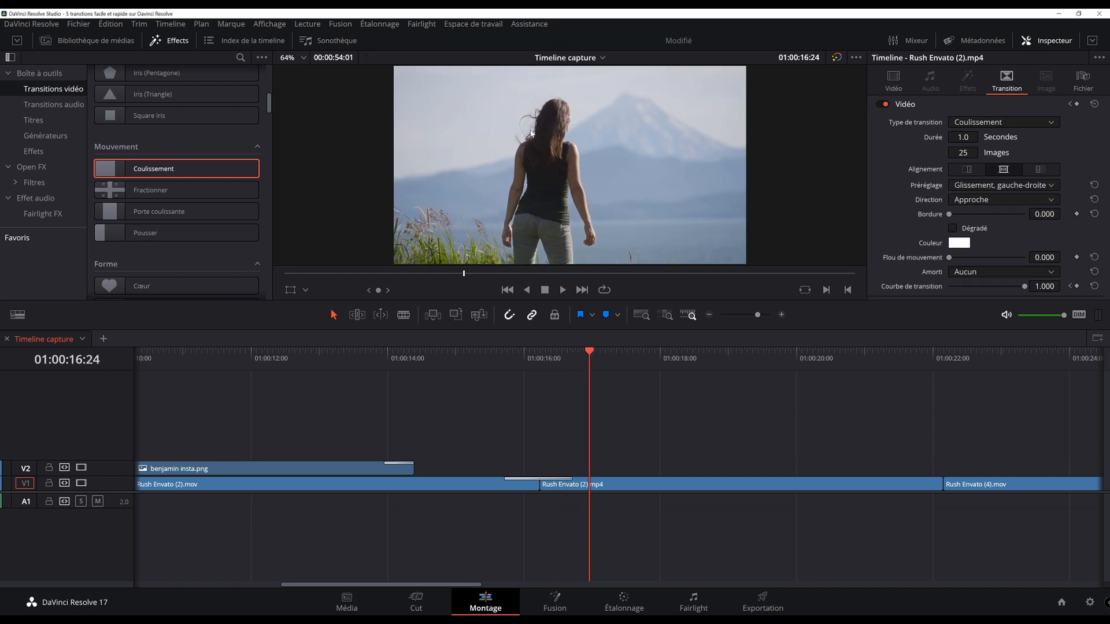
left_click(486, 363)
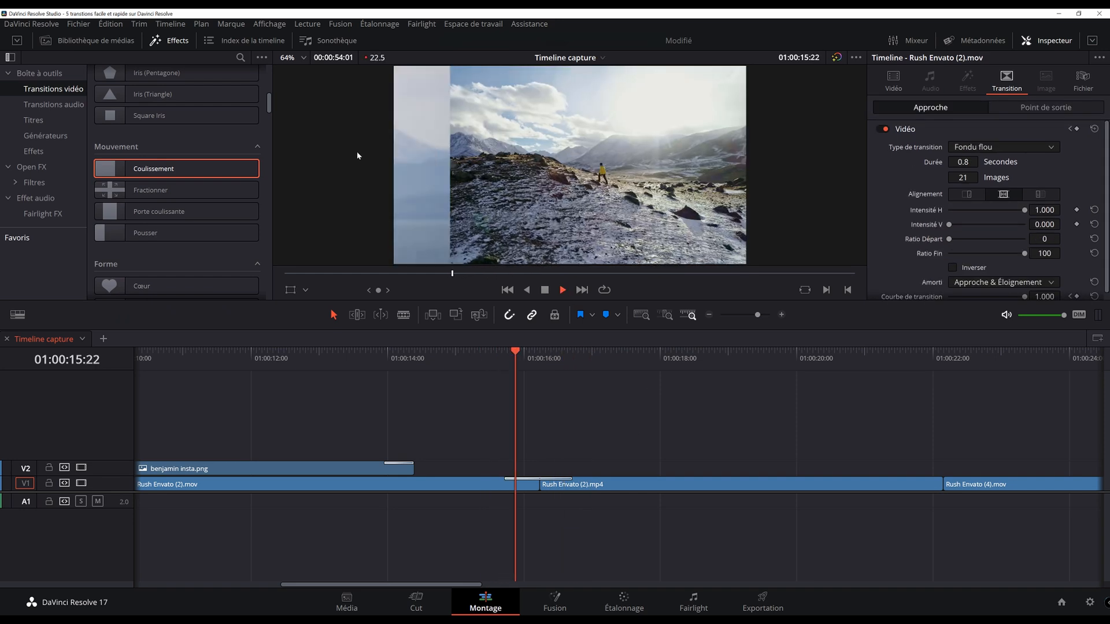
left_click(596, 414)
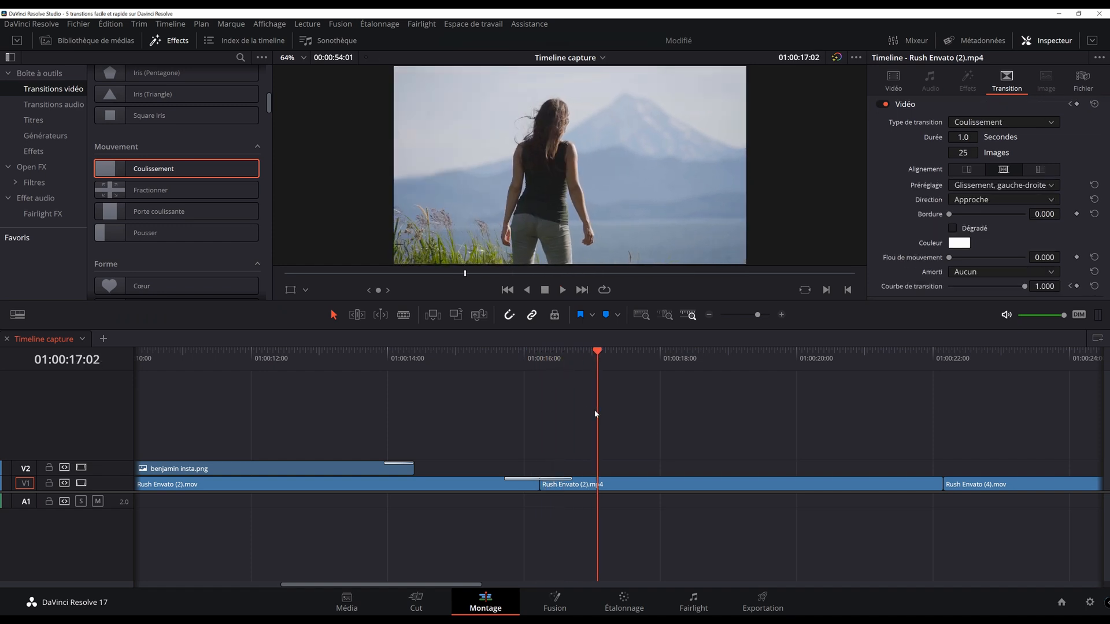
left_click(484, 367)
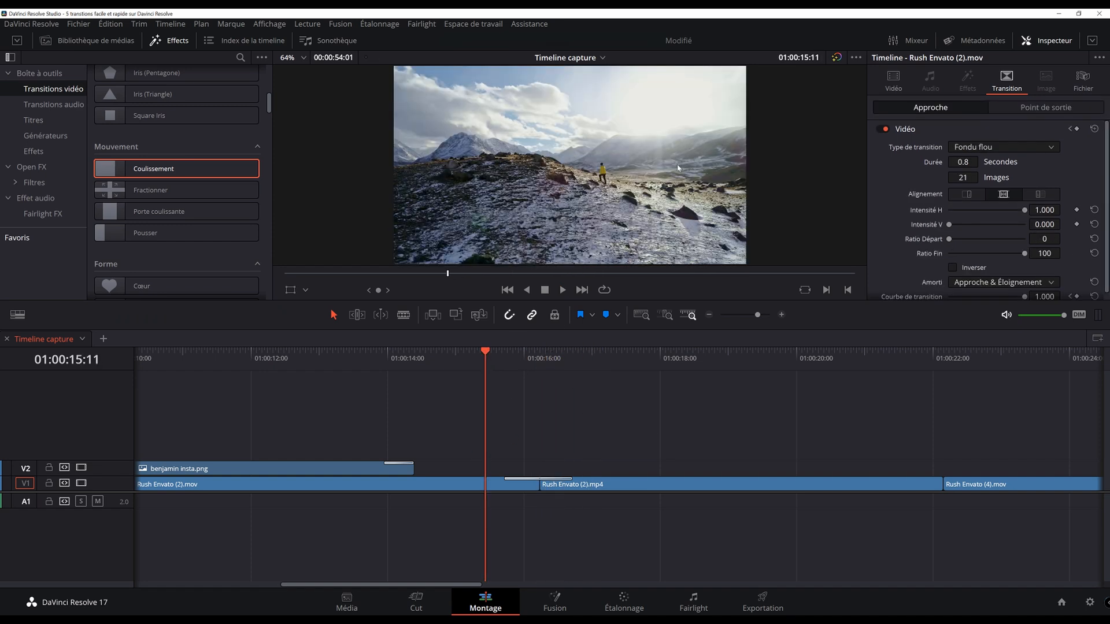
key("space")
left_click(474, 359)
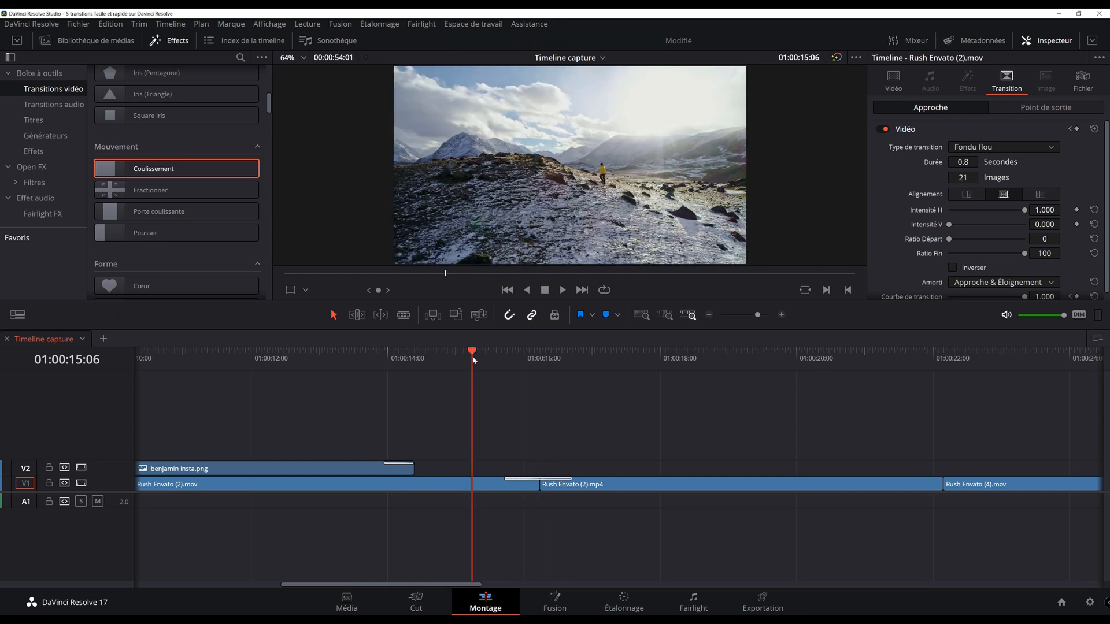
left_click(503, 356)
key("space")
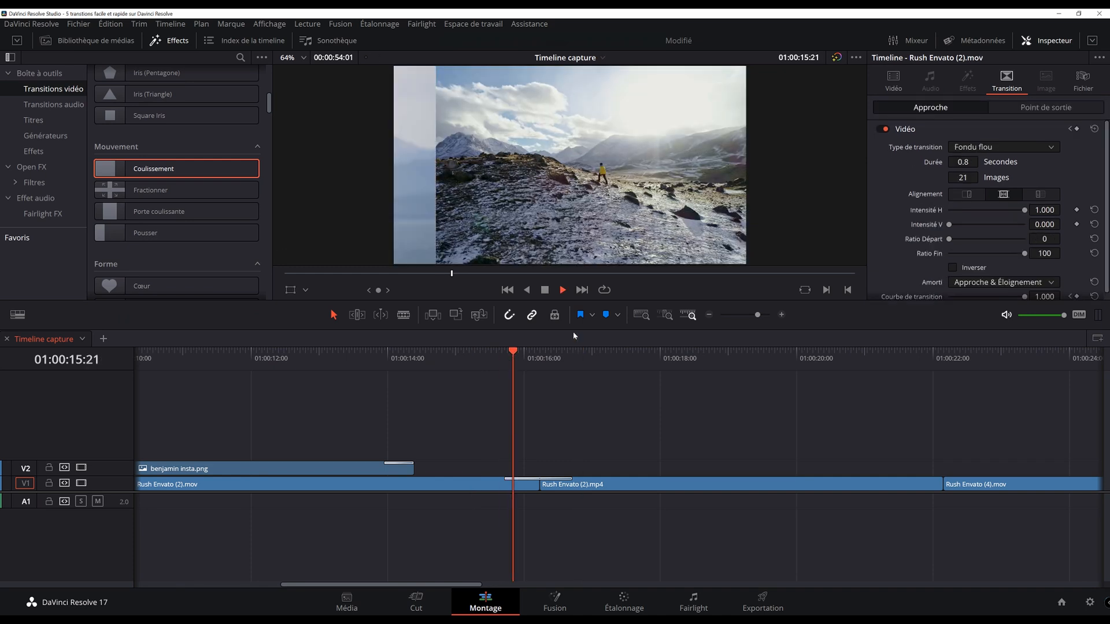
key("space")
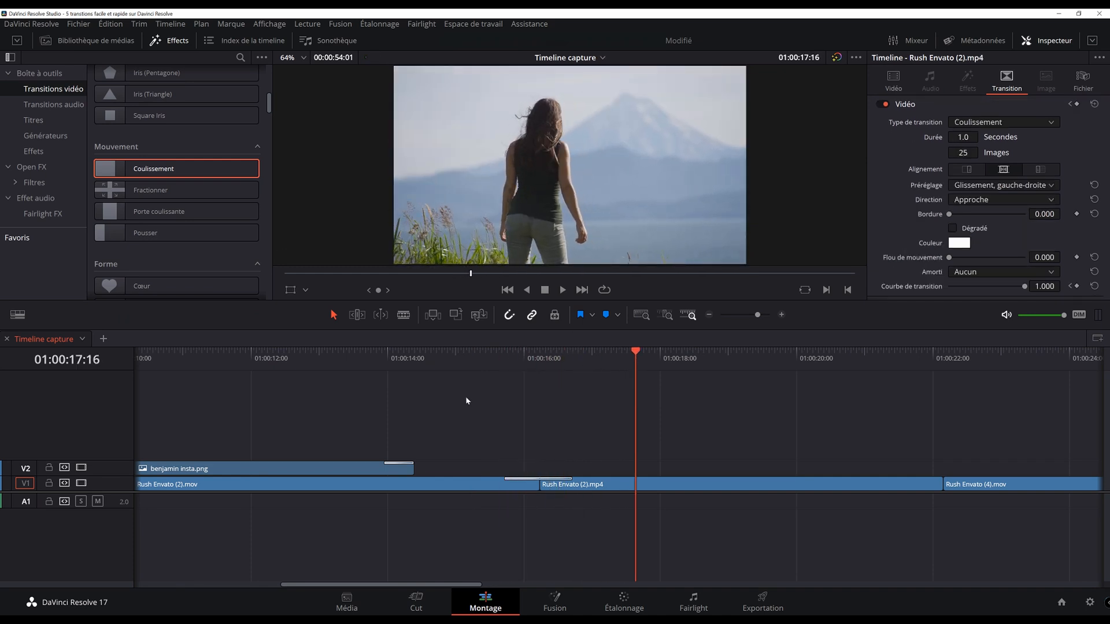
left_click(498, 367)
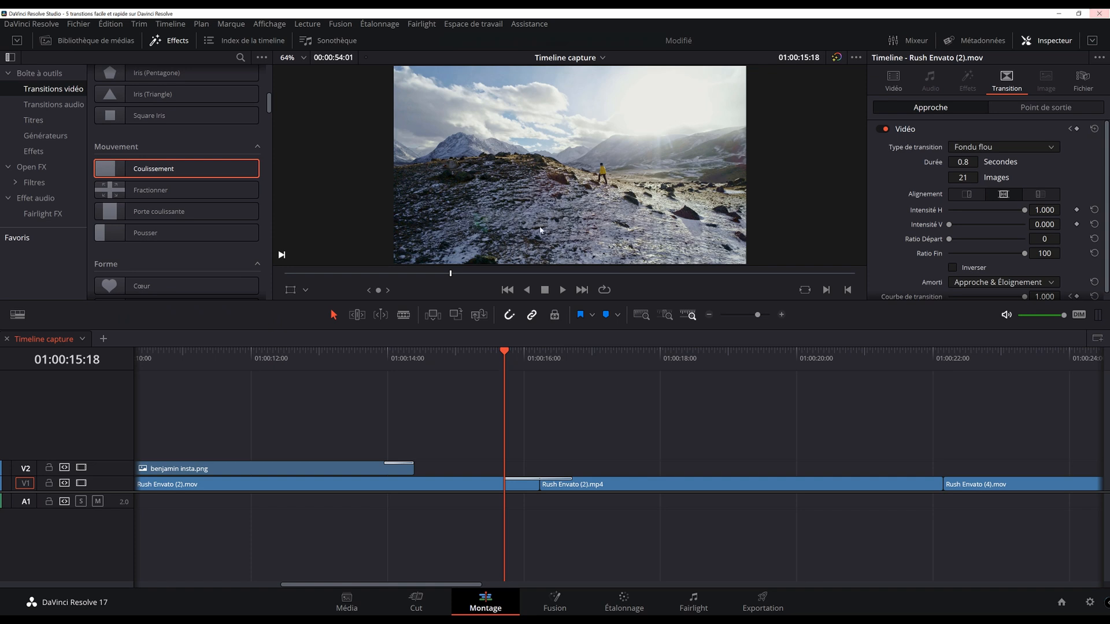
key("space")
key("space")
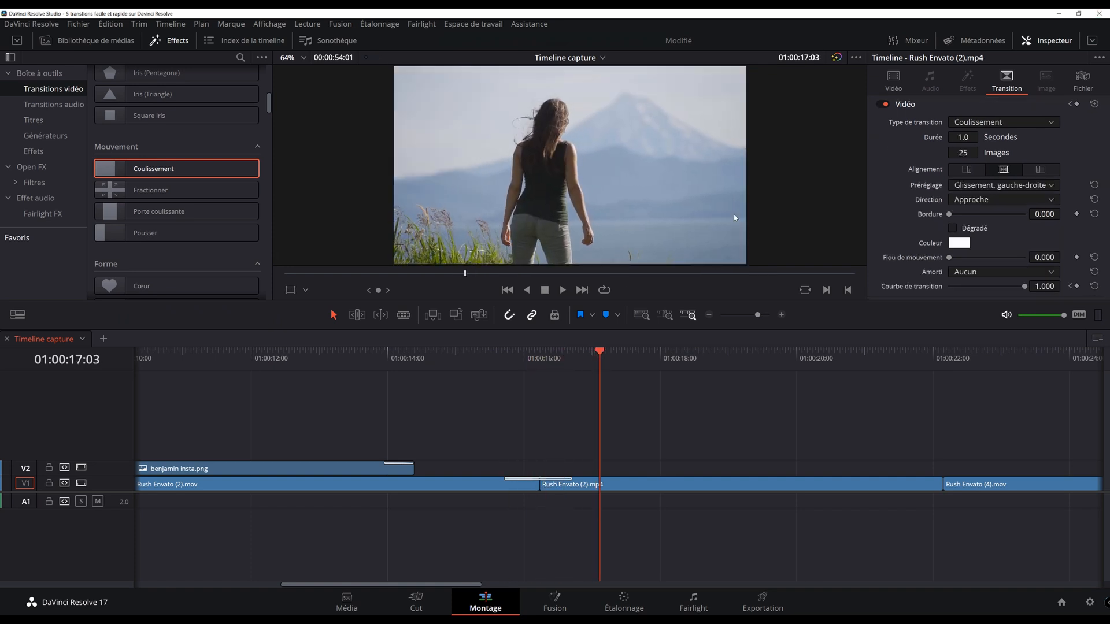
Step: Set the Coulissement transition's Amorti to Approche & Éloignement and play it to check the easing
key("Up")
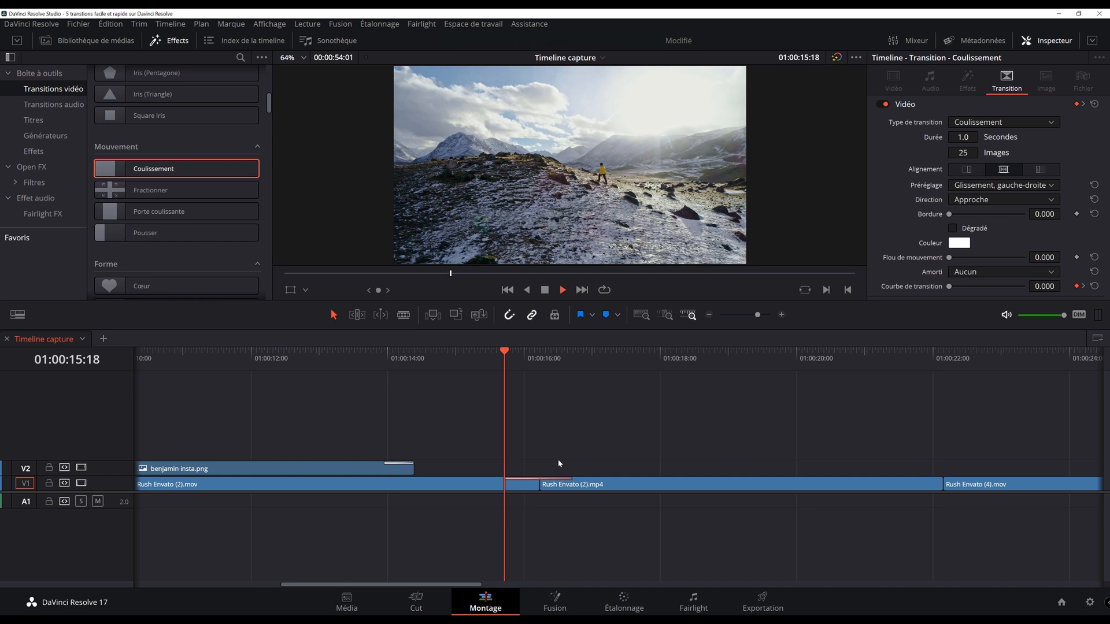
key("space")
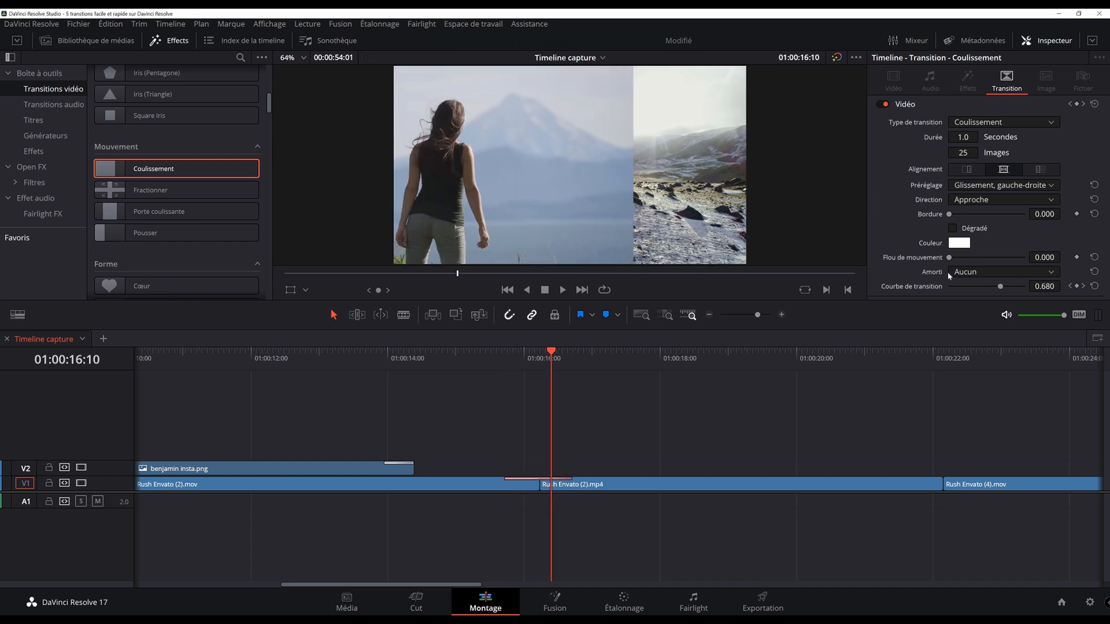
left_click(971, 272)
left_click(976, 325)
key("Up")
key("space")
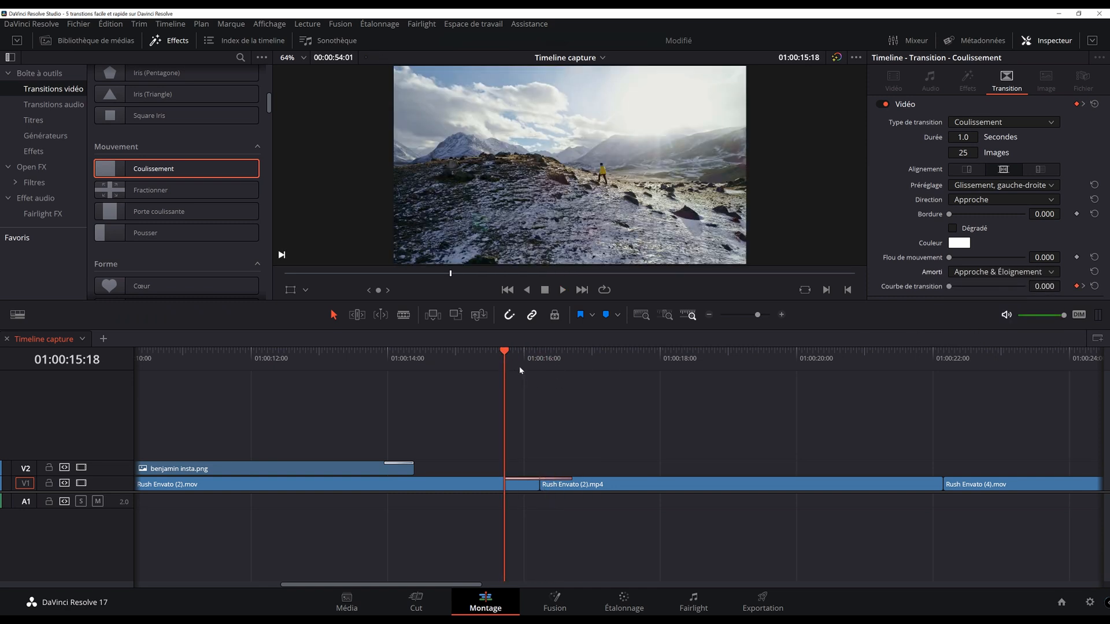
key("space")
key("space")
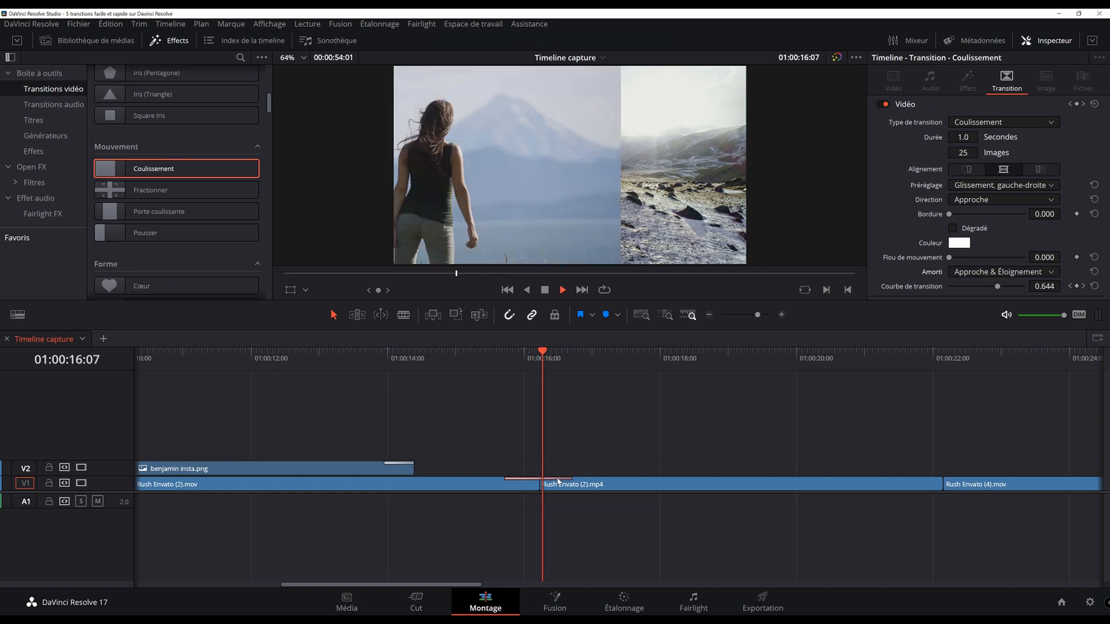
key("space")
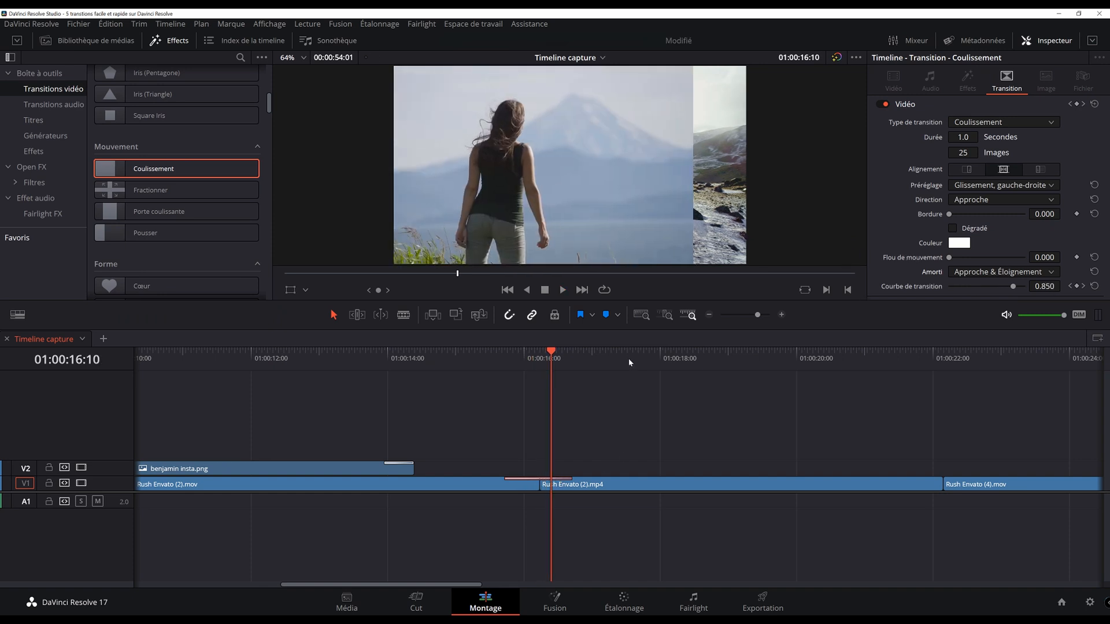
Step: Set the Coulissement transition's Flou de mouvement to 1.000 and play the transition
left_click_drag(950, 259, 1057, 261)
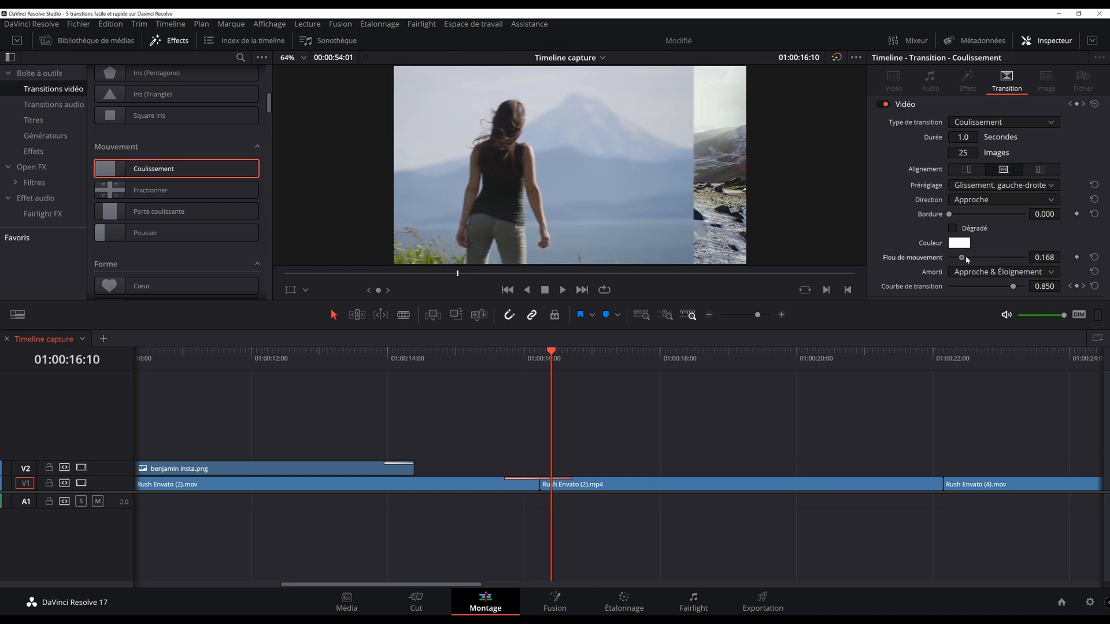
left_click(487, 359)
key("space")
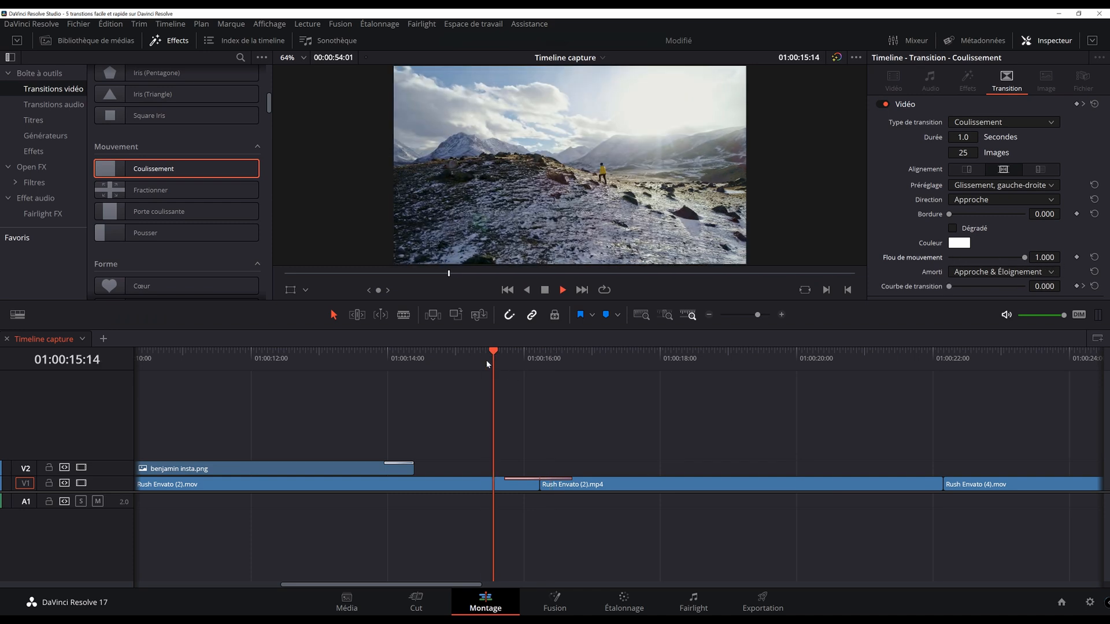
Step: Step frame by frame through the Coulissement transition from 01:00:15:18 to 01:00:16:01 to examine the motion blur
left_click(504, 358)
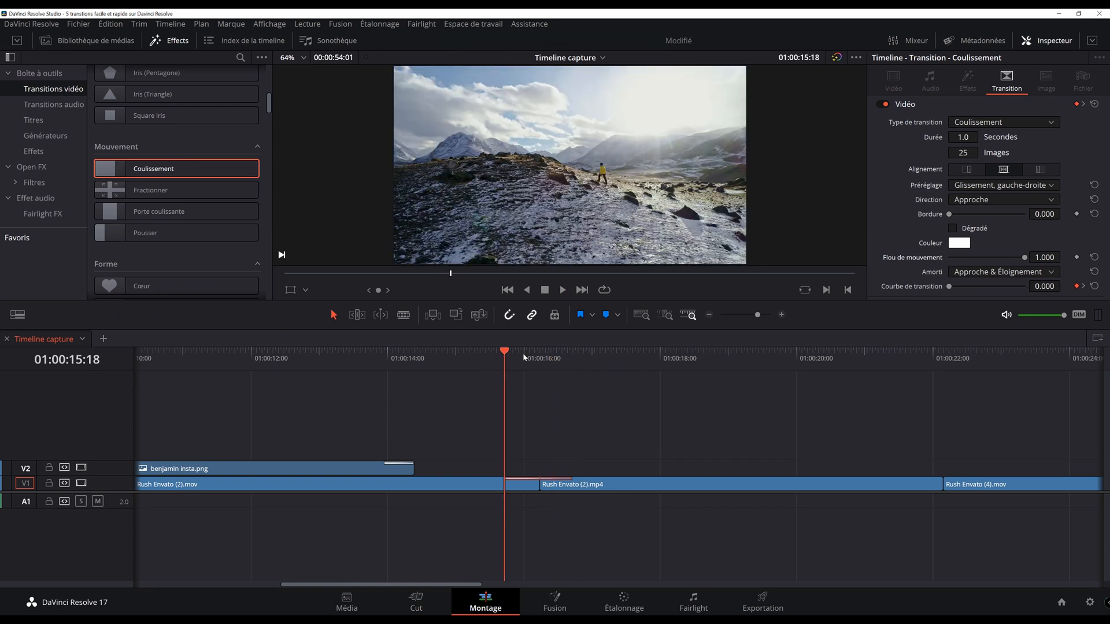
key("Right")
key("Right")
key("Right")
key("Right")
key("Right")
key("Right")
key("Right")
key("Right")
key("Right")
key("Right")
key("Right")
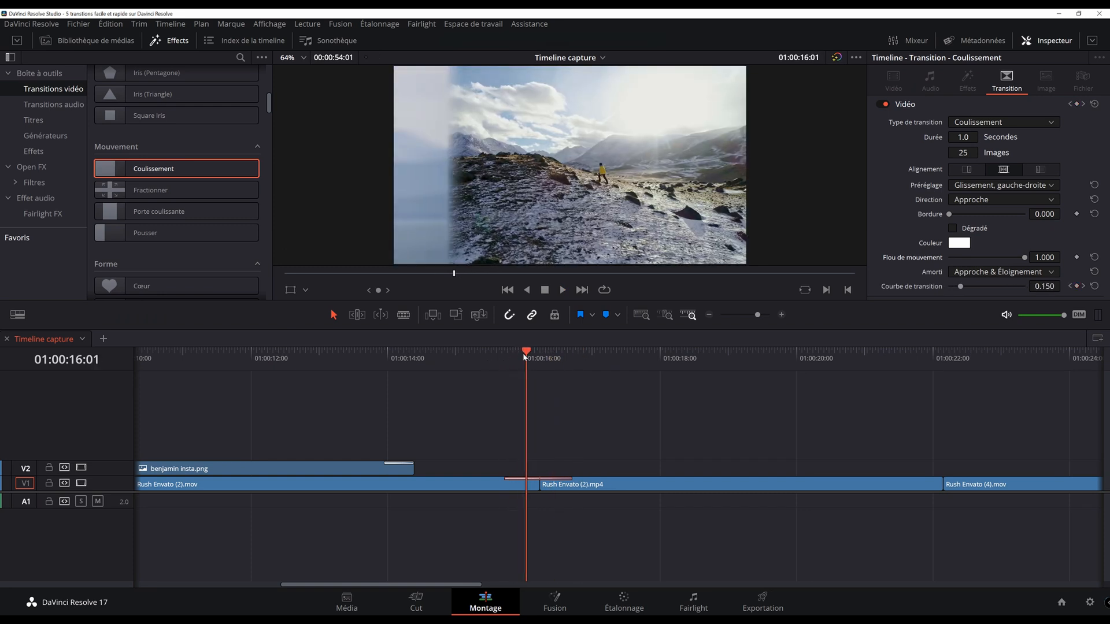
Step: Step frame by frame through the rest of the Coulissement transition, from 01:00:16:01 to 01:00:16:24, to examine the motion blur
key("Right")
key("Right")
key("Right")
key("Right")
key("Right")
key("Right")
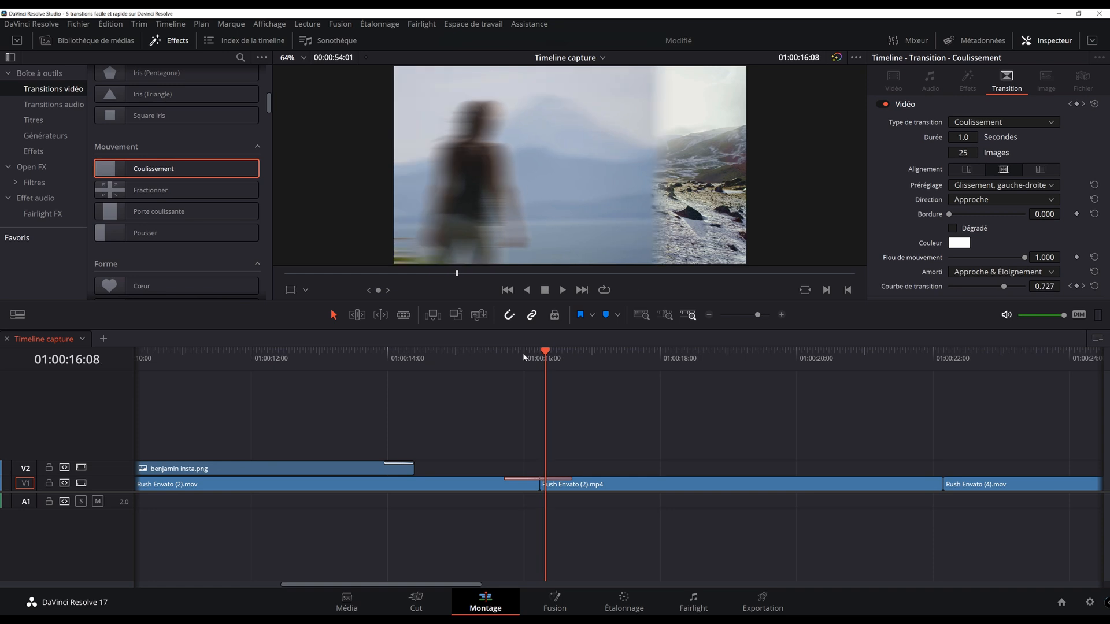
key("Right")
key("Right")
key("Right")
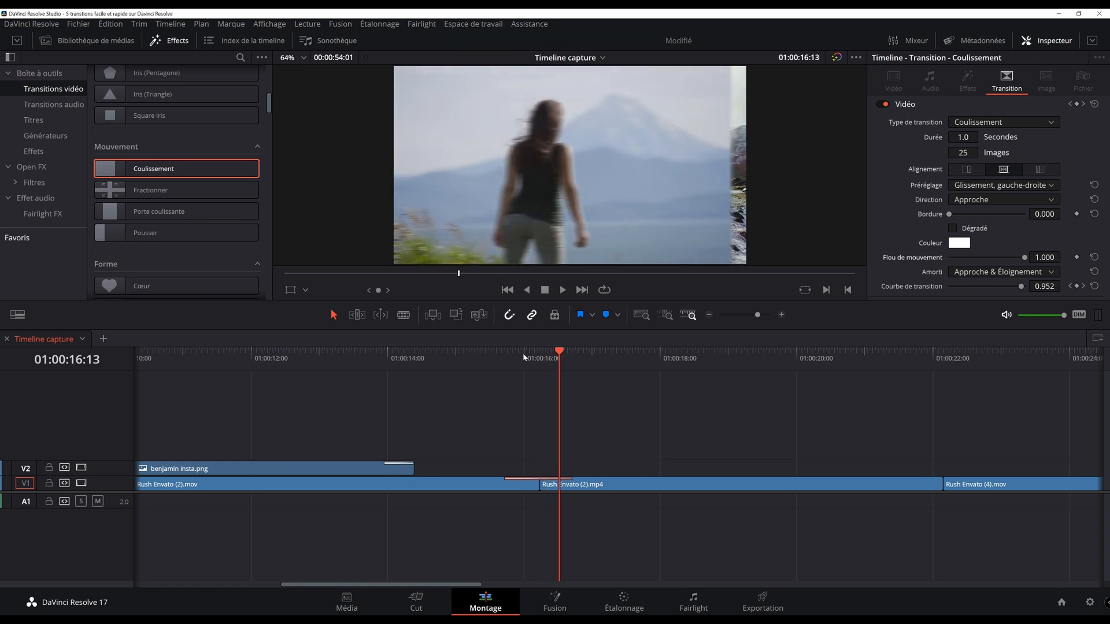
key("Right")
key("Right")
key("Right")
key("Right")
key("Right")
key("Right")
key("Right")
key("Right")
key("Right")
key("Right")
key("Right")
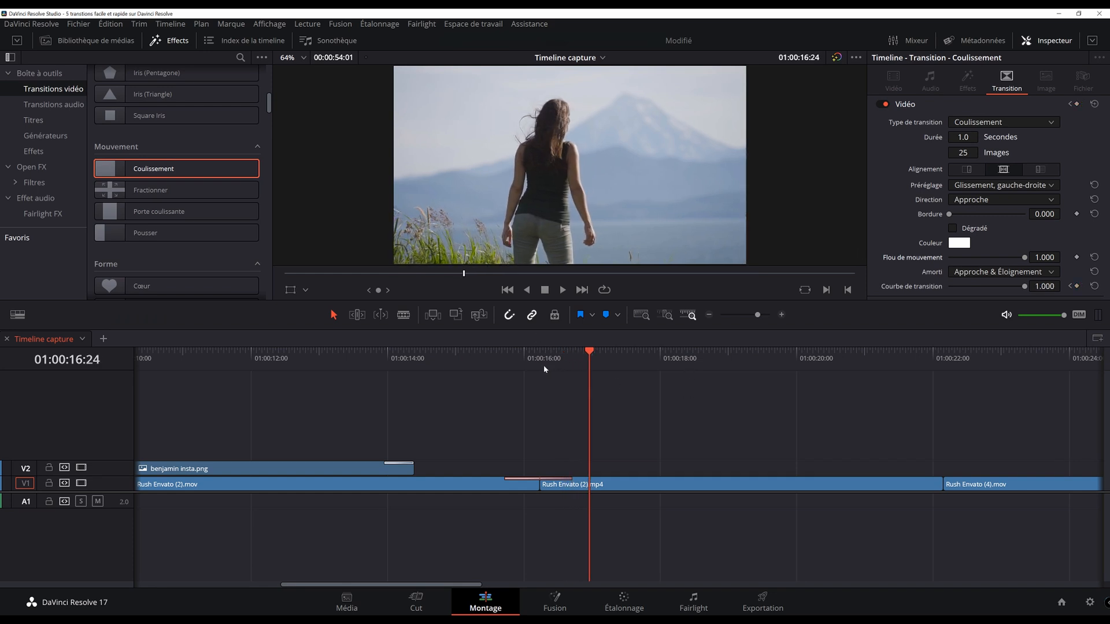
Step: Play the Coulissement transition at normal speed from just before it starts to judge its motion blur
left_click(509, 359)
key("space")
left_click(534, 359)
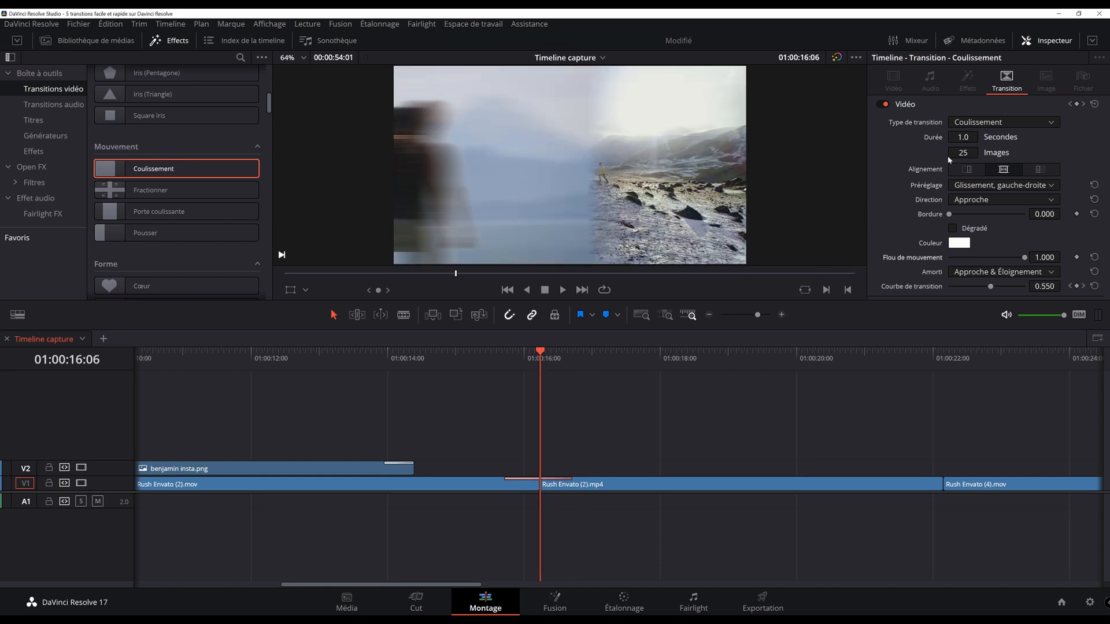
Step: Shorten the Coulissement transition's duration to 20 frames and play it
left_click_drag(964, 152, 959, 153)
left_click(499, 359)
key("space")
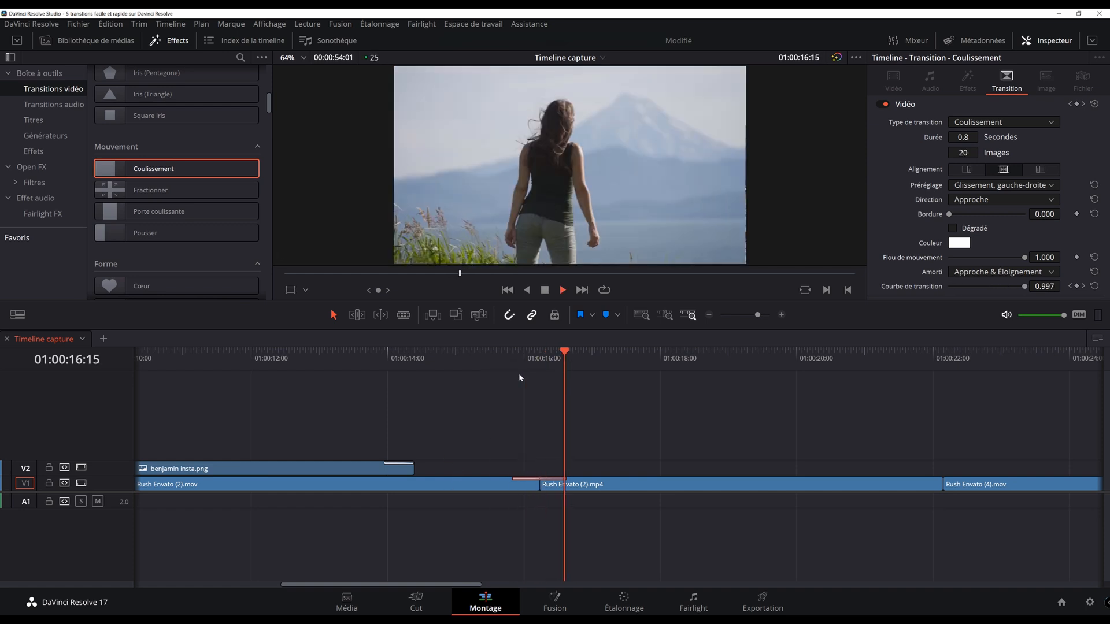
Step: Preview the shortened Coulissement transition in full screen, then replay it in the normal viewer
left_click(488, 360)
key("p")
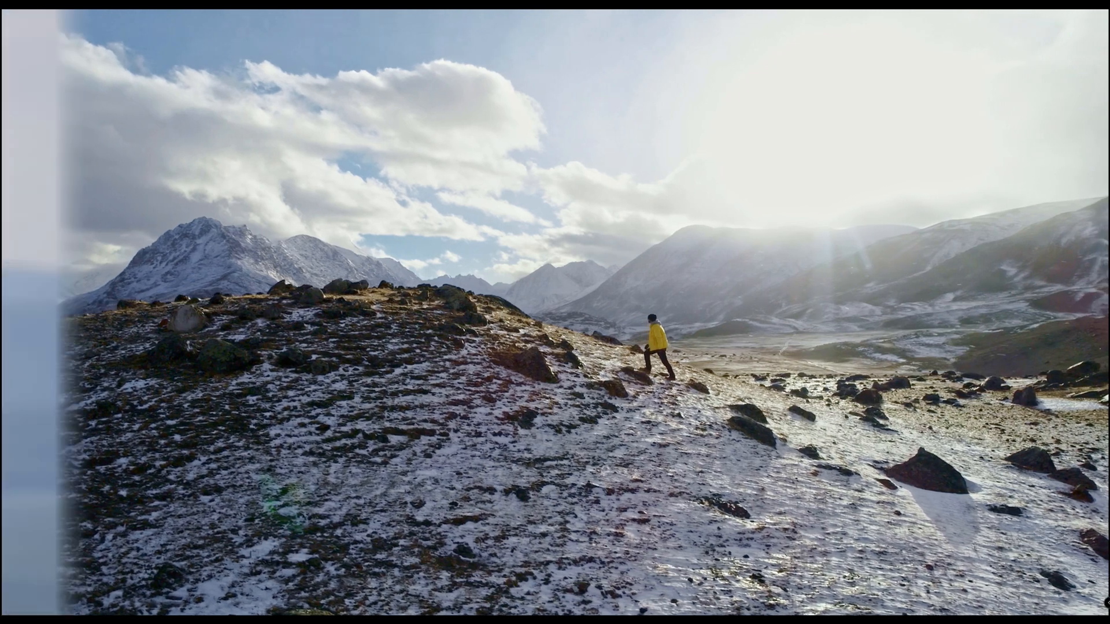
key("space")
key("Escape")
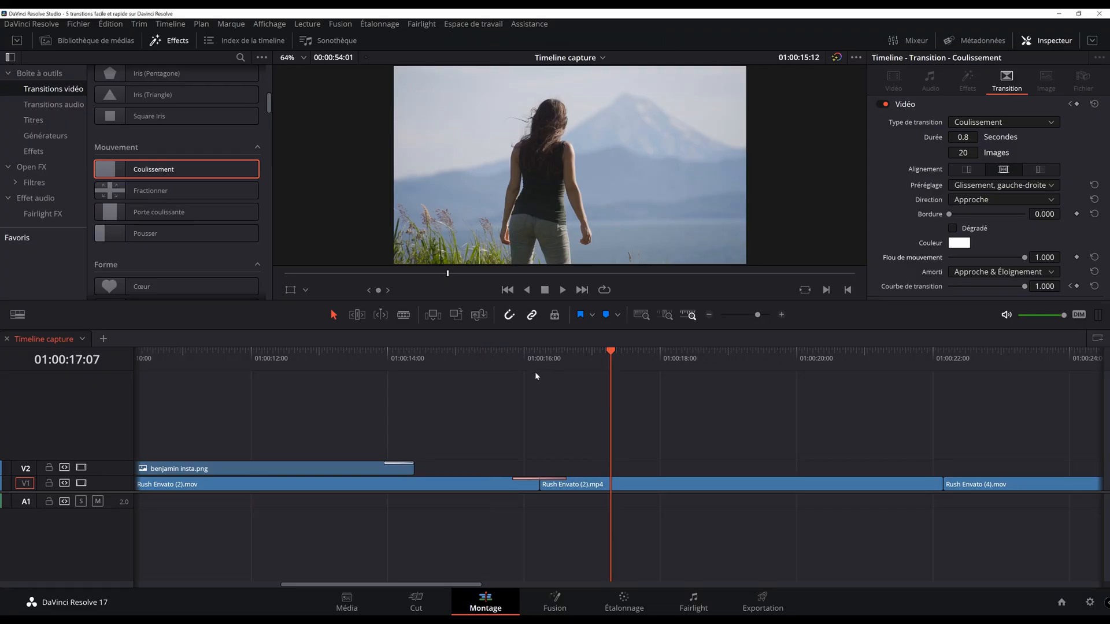
left_click(512, 358)
key("space")
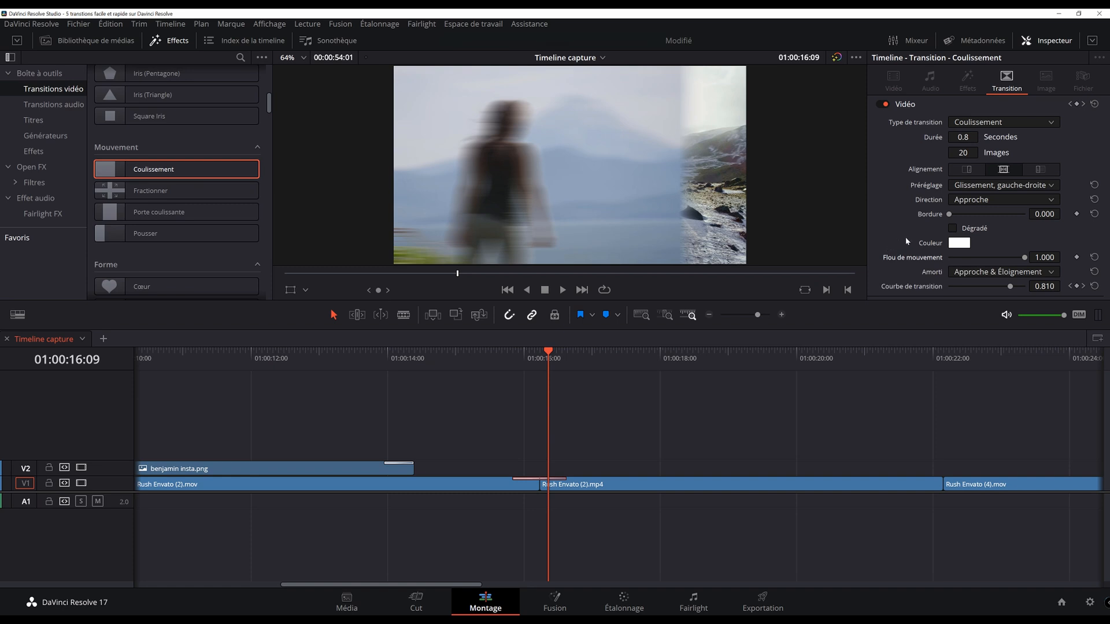
Step: Set the Coulissement transition's Direction to Éloignement and play it twice to compare the motion
left_click(977, 200)
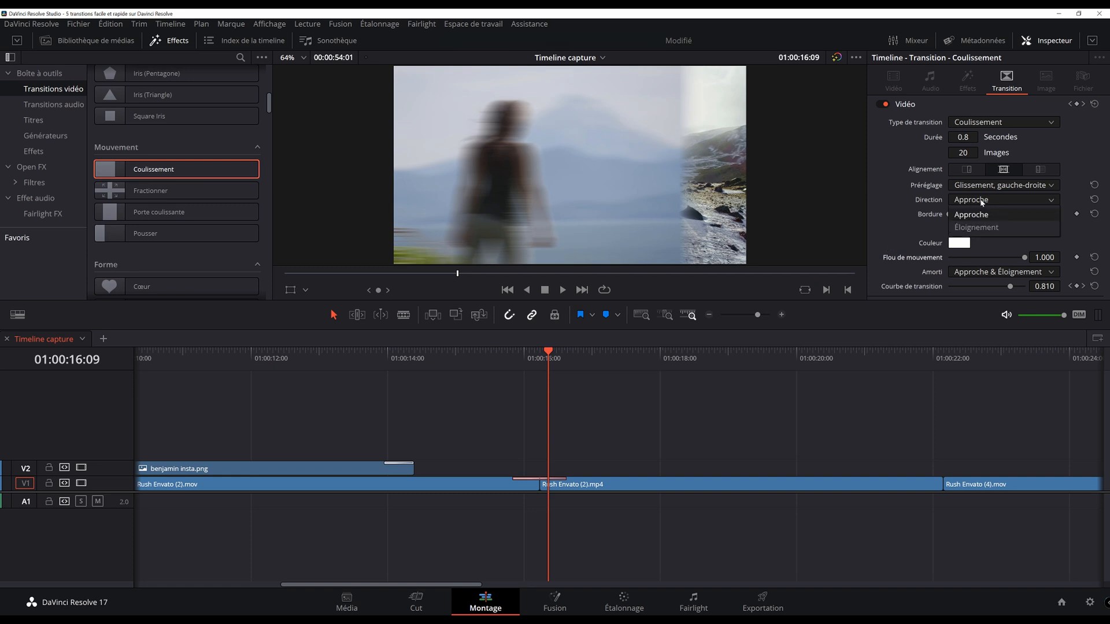
left_click(976, 227)
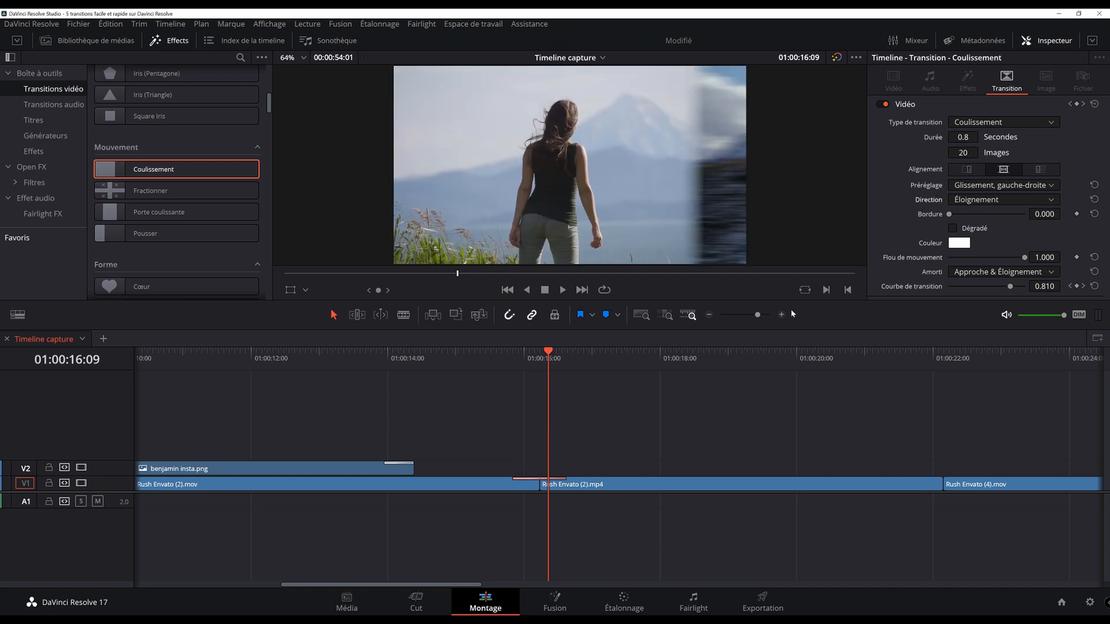
left_click(502, 358)
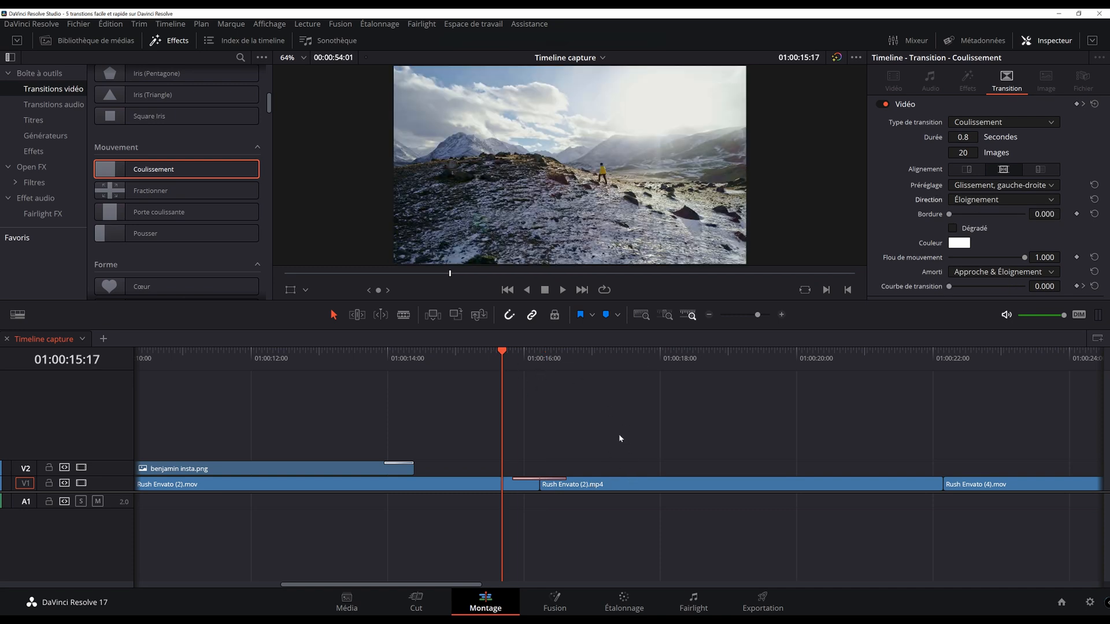
key("space")
key("space")
left_click(496, 359)
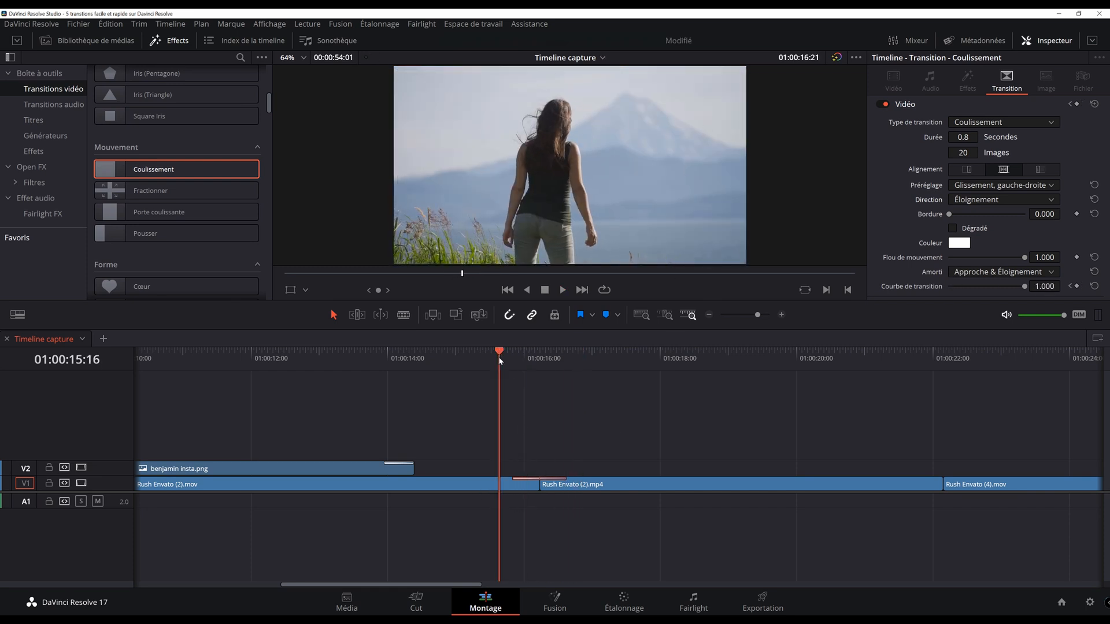
key("space")
key("space")
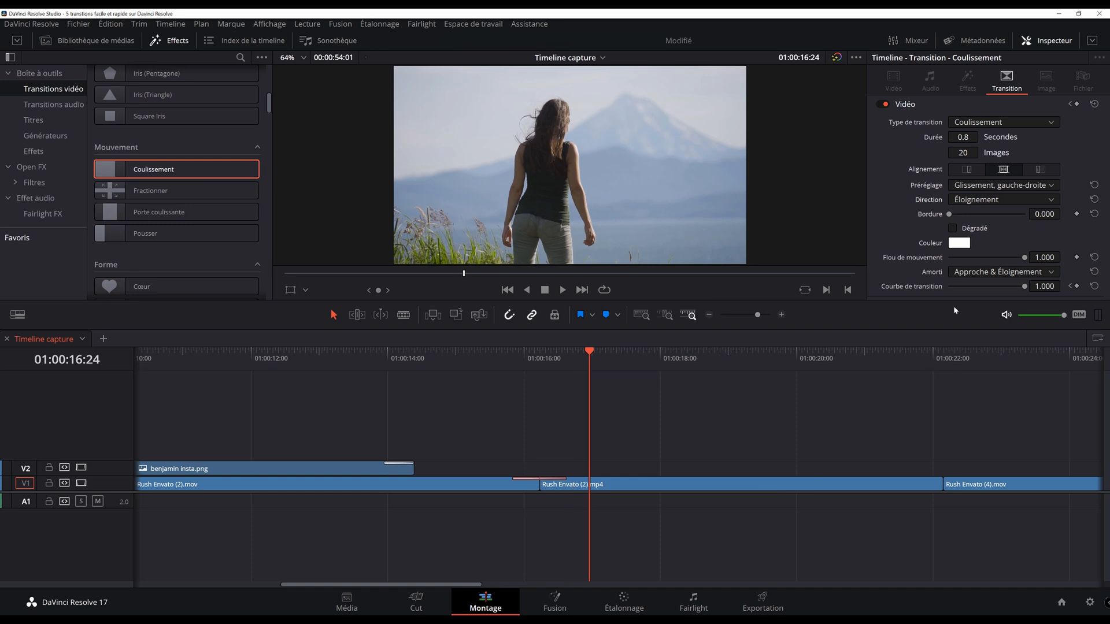
Step: Return the Coulissement transition's Direction to Approche and play it
left_click(974, 200)
left_click(973, 212)
left_click(493, 358)
key("space")
key("space")
Step: Set the Coulissement transition's Préréglage to Glissement, droite-gauche and play it
left_click(1003, 185)
left_click(1000, 215)
left_click(493, 357)
key("space")
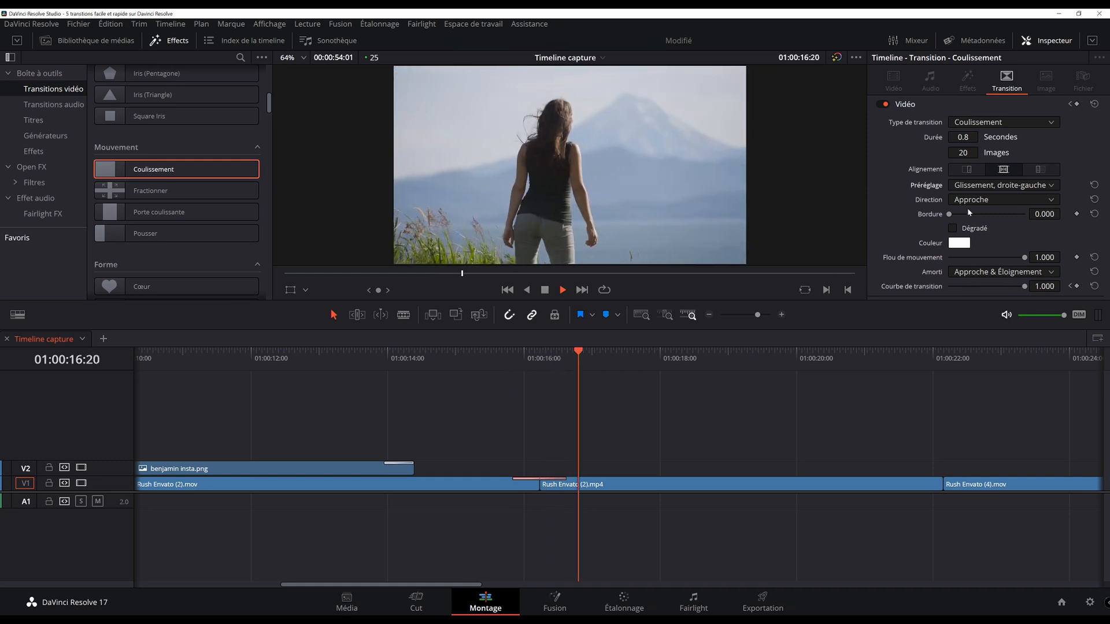
Step: Change the Coulissement transition's Préréglage to Glissement, bas-haut and play it
left_click(1003, 185)
left_click(1000, 238)
left_click(507, 356)
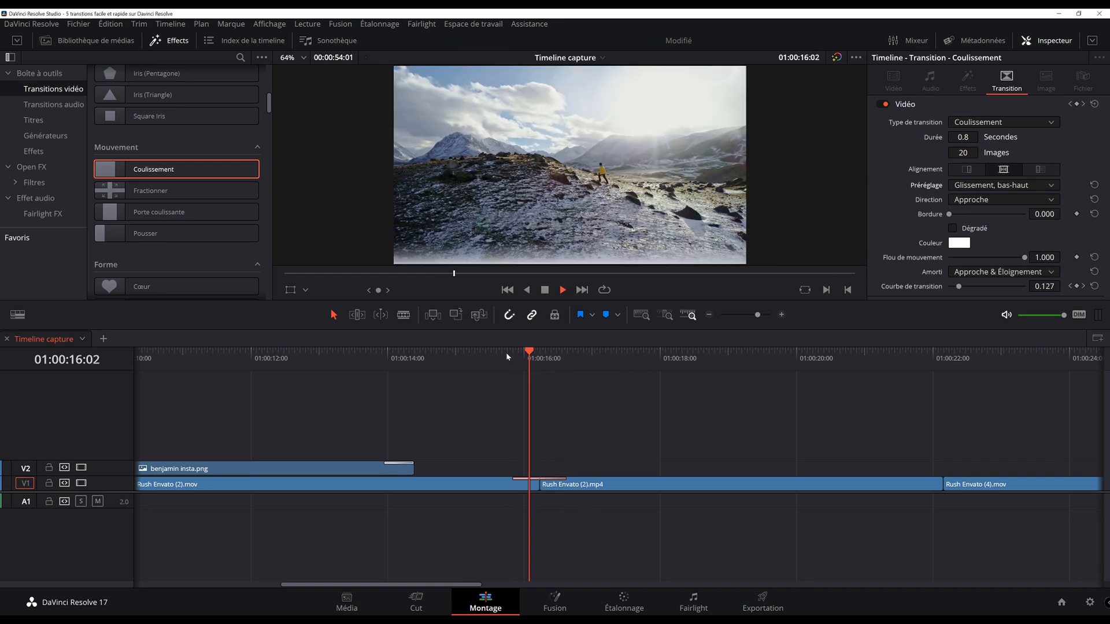
key("space")
Step: Restore the Coulissement transition's Préréglage to Glissement, gauche-droite and replay the transition
left_click(1011, 185)
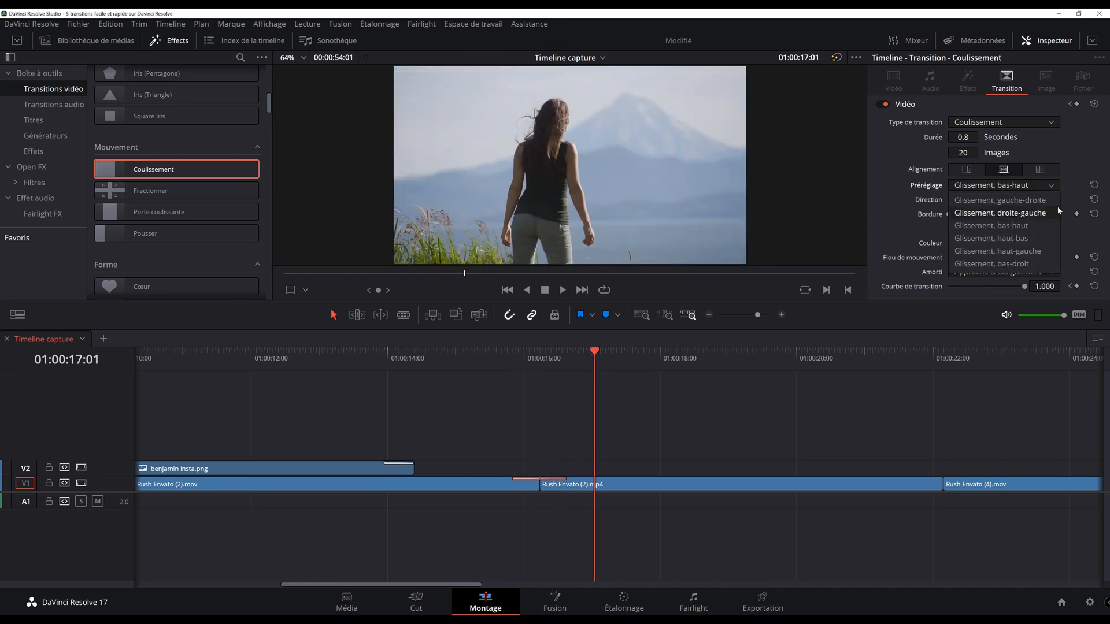
left_click(1035, 201)
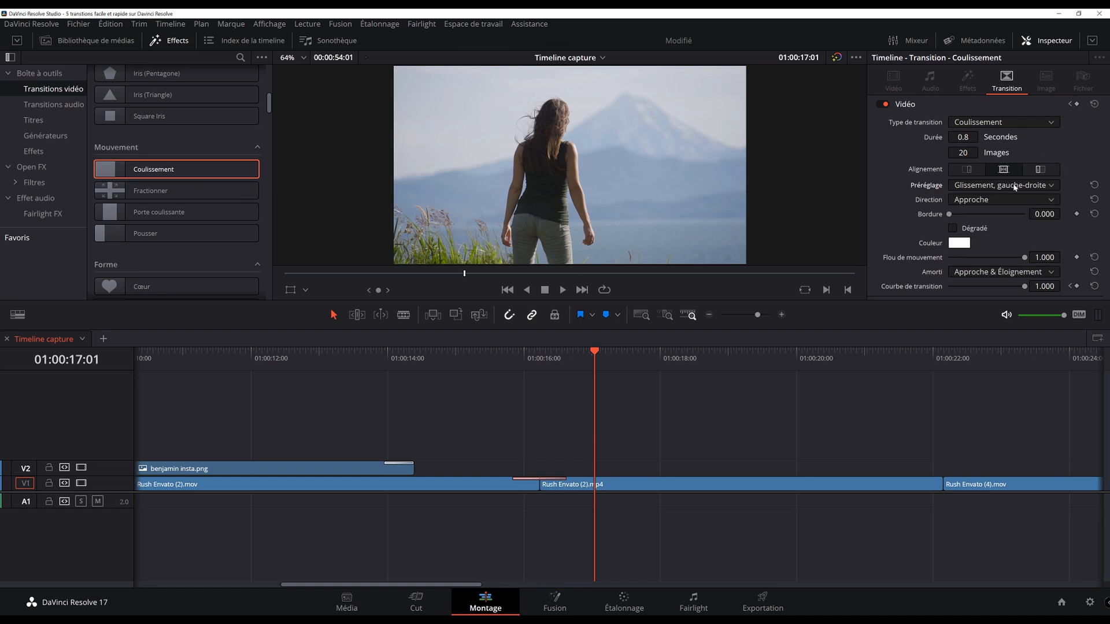
key("/")
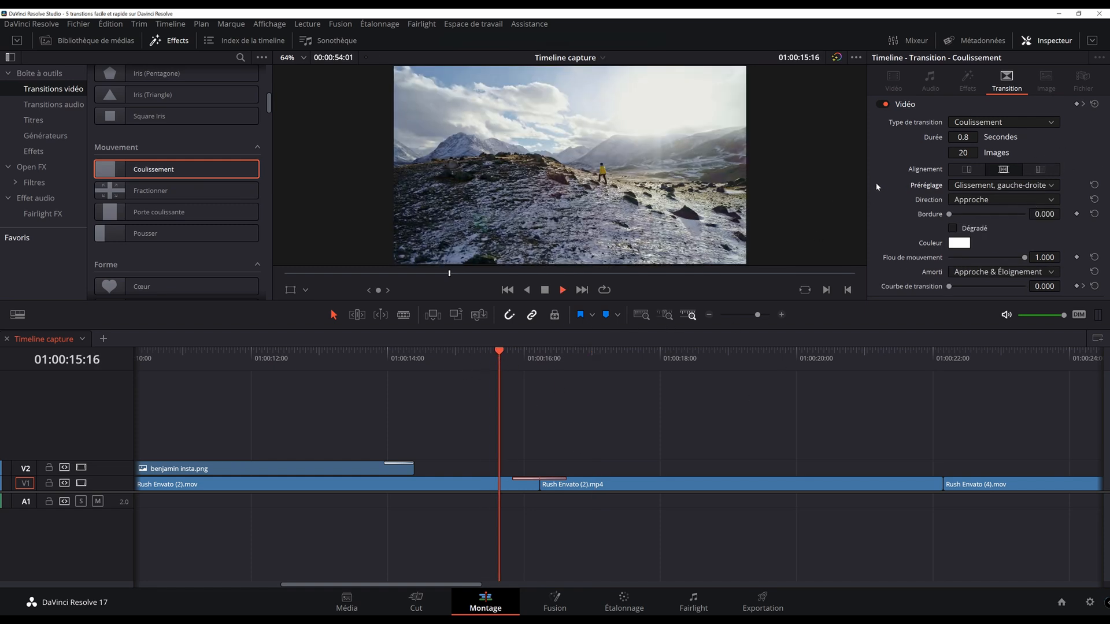
left_click(501, 352)
key("space")
left_click(500, 351)
key("space")
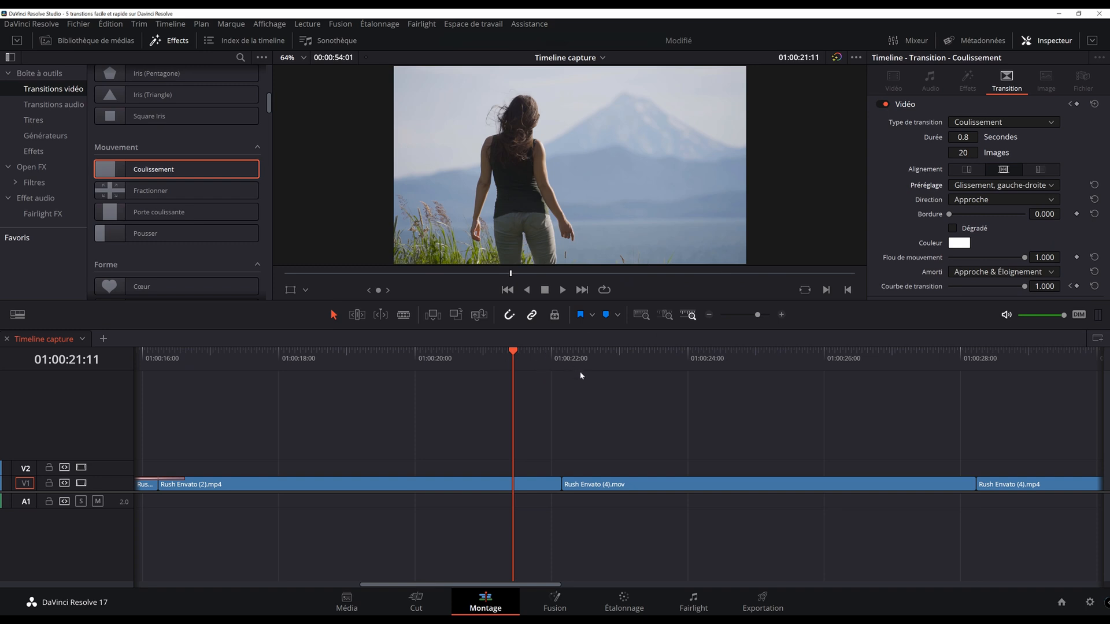
Step: Add a Pousser transition at the cut between Rush Envato (2).mp4 and Rush Envato (4).mov and preview it
mouse_move(167, 234)
left_mouse_down()
mouse_move(581, 483)
mouse_move(566, 481)
left_mouse_up()
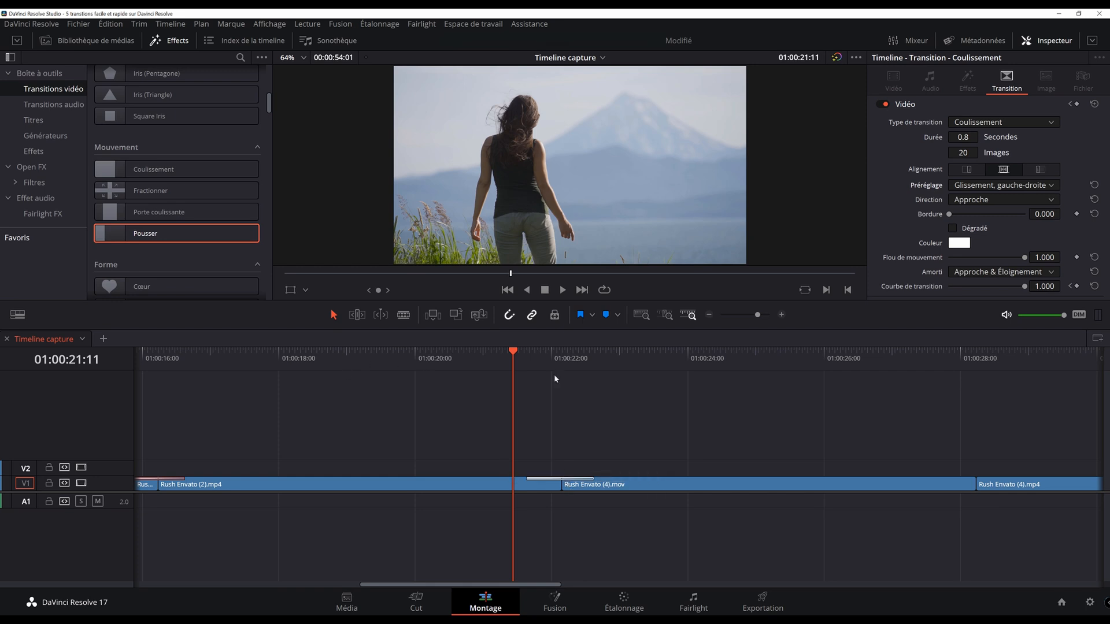
left_click_drag(518, 360, 603, 363)
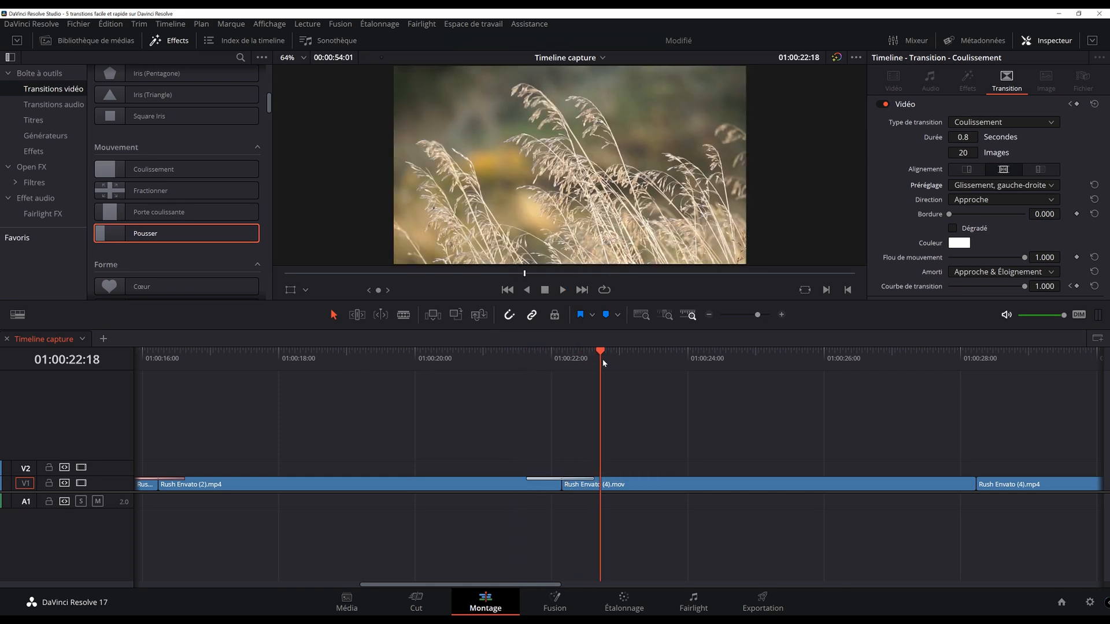
mouse_move(506, 360)
left_mouse_down()
mouse_move(653, 362)
mouse_move(515, 372)
left_mouse_up()
key("space")
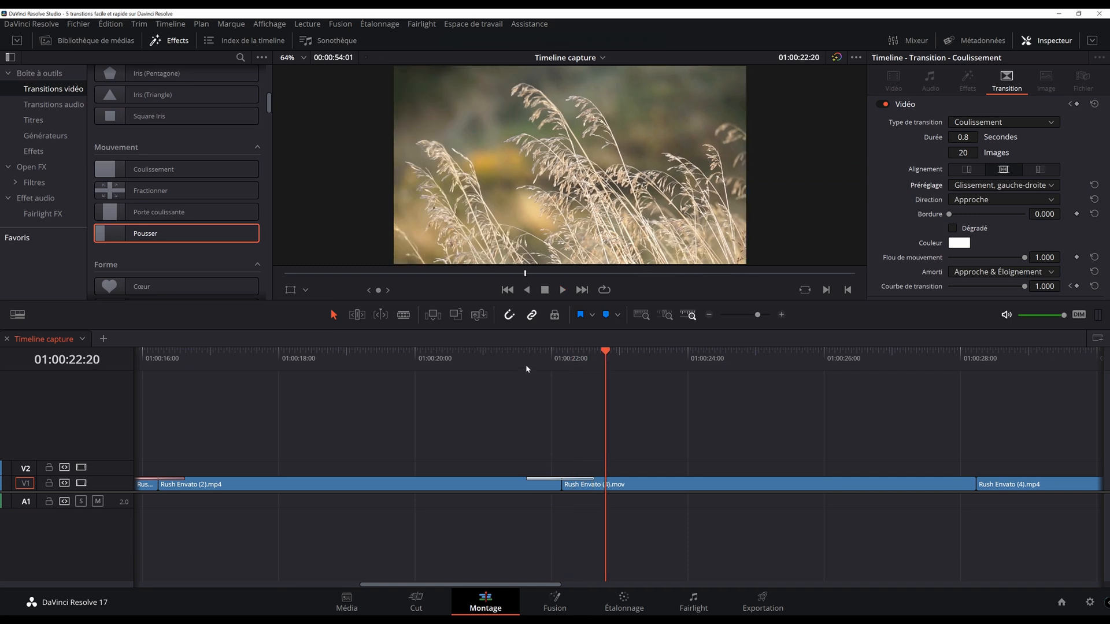
left_click(526, 363)
key("space")
Step: Set the Pousser transition's Amorti to Approche & Éloignement and its Flou de mouvement to 1.000, and play it
left_click(582, 481)
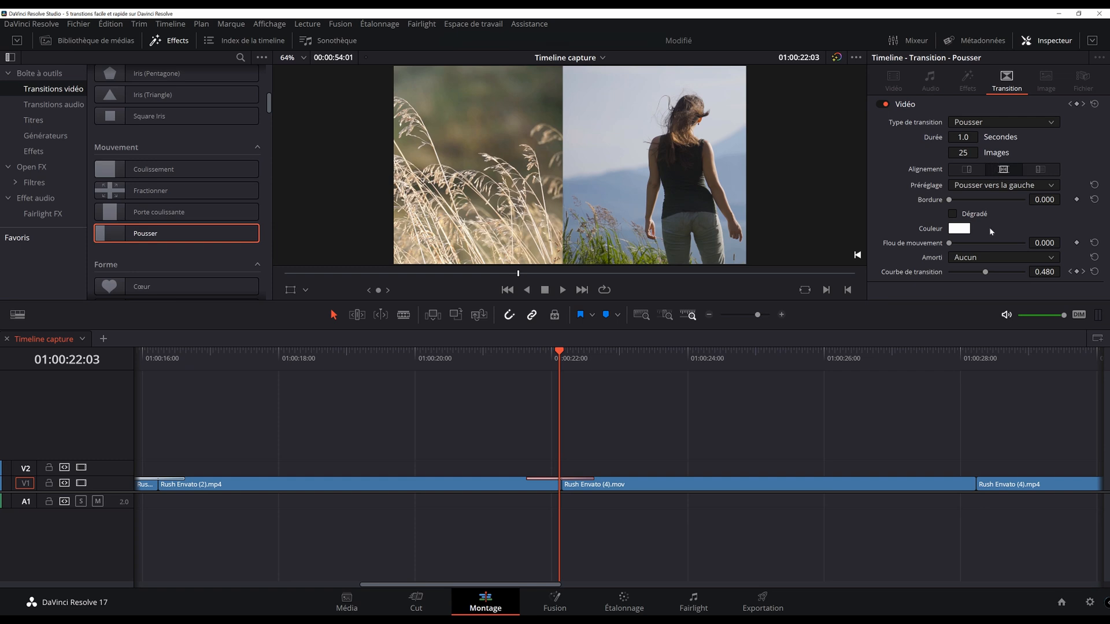
left_click(1003, 259)
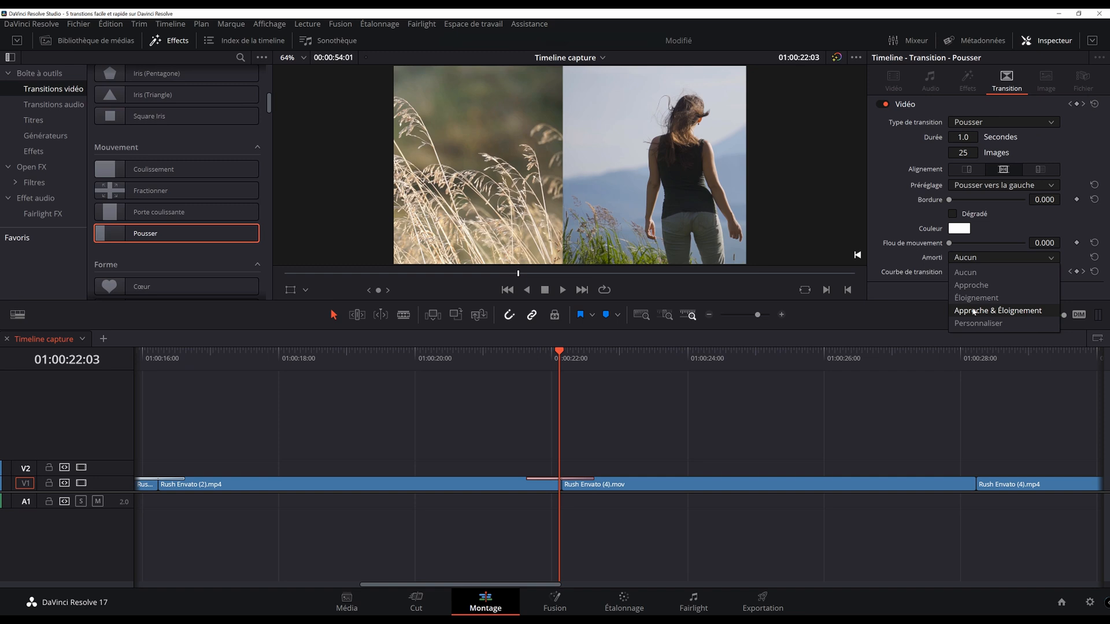
left_click(975, 311)
left_click_drag(950, 243, 1024, 242)
left_click(527, 354)
key("space")
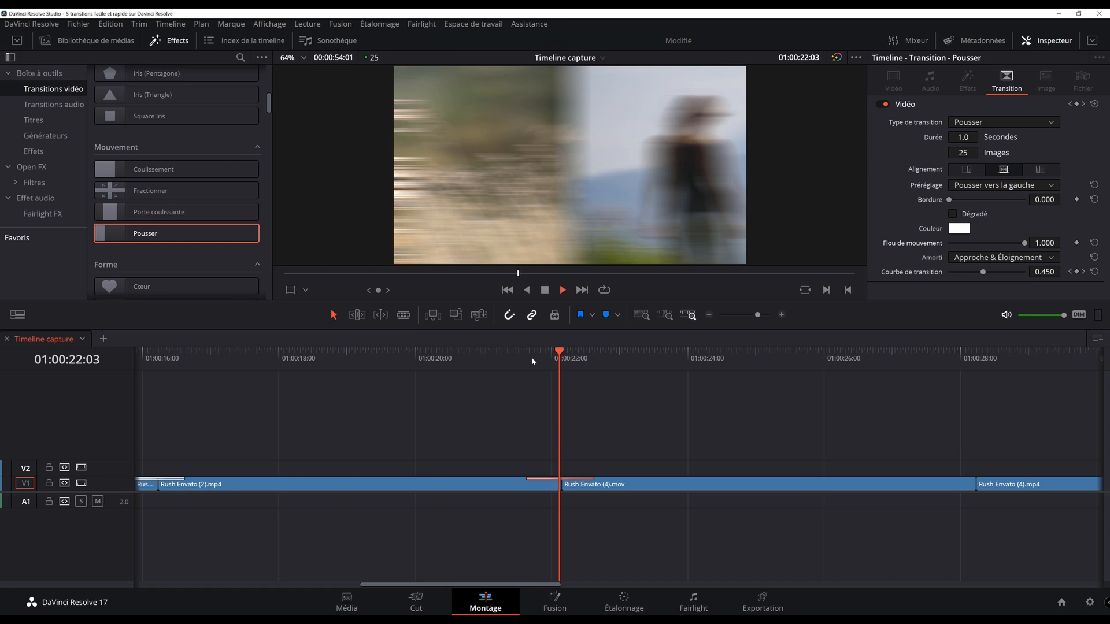
key("space")
Step: Set the Pousser transition's duration to 0.8 seconds and play it
type("0.7")
key("Return")
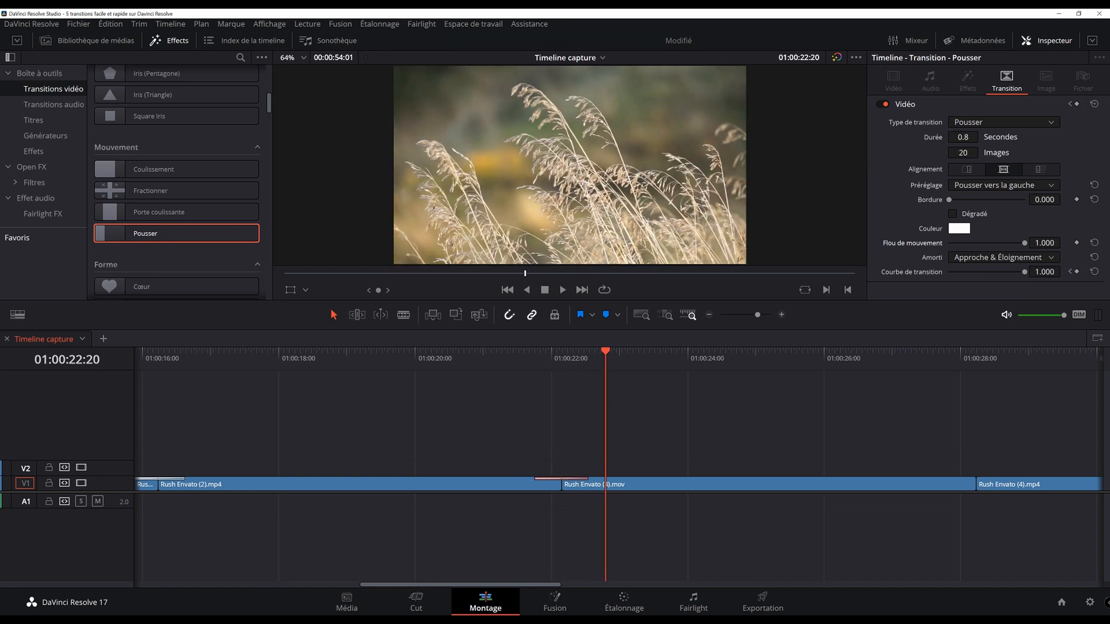
left_click(532, 359)
key("space")
Step: Preview the Pousser transition in full screen twice, starting just before the cut
left_click(522, 367)
key("p")
key("space")
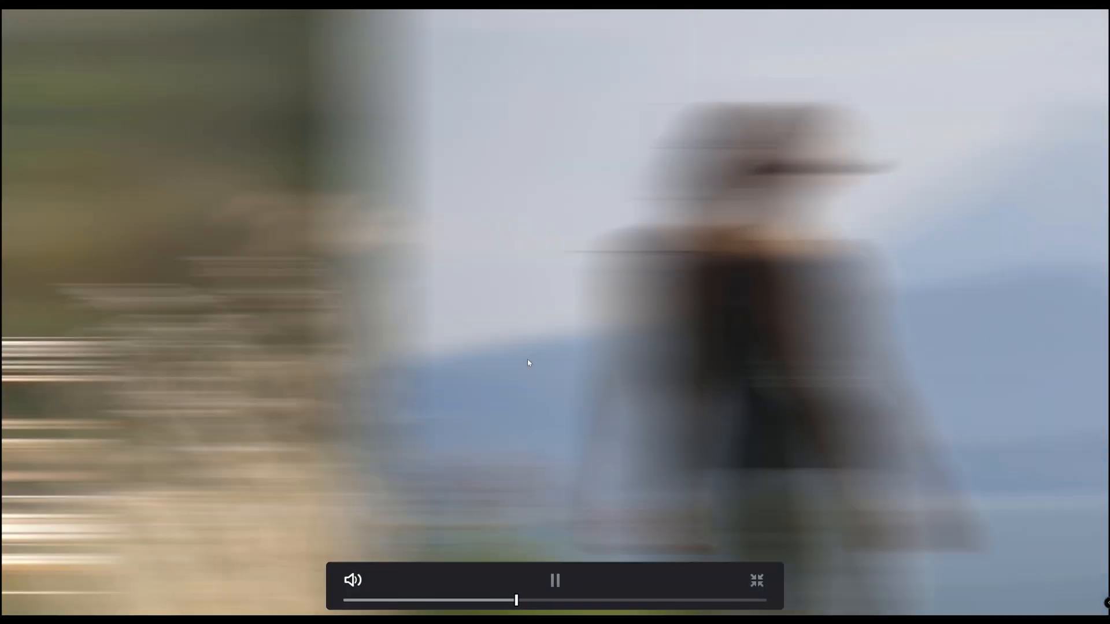
key("space")
key("p")
left_click(524, 361)
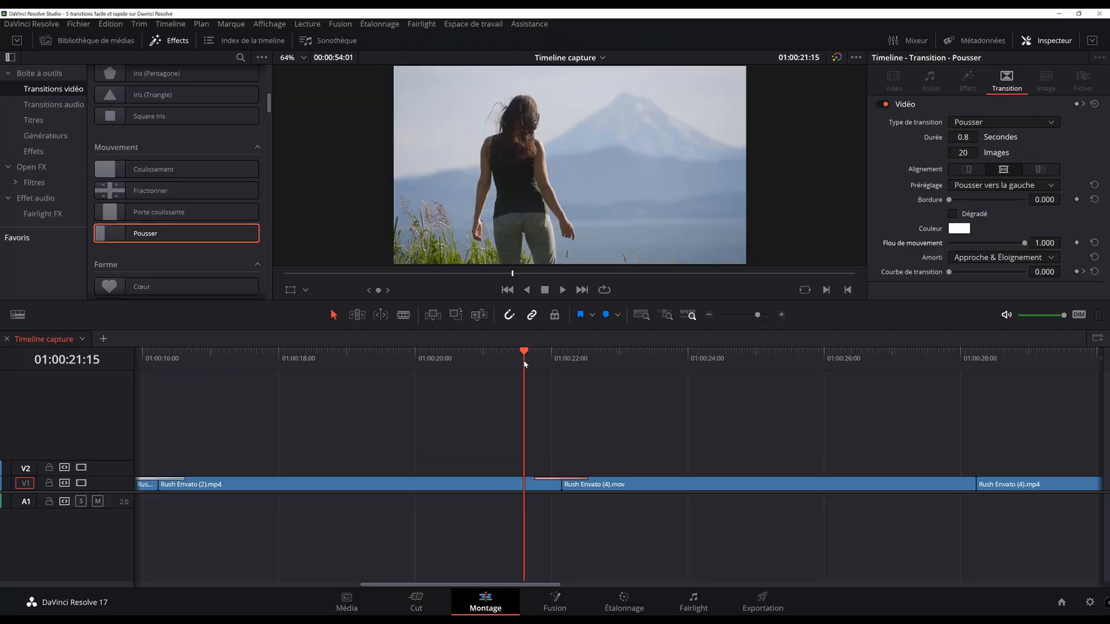
key("p")
key("space")
key("space")
key("p")
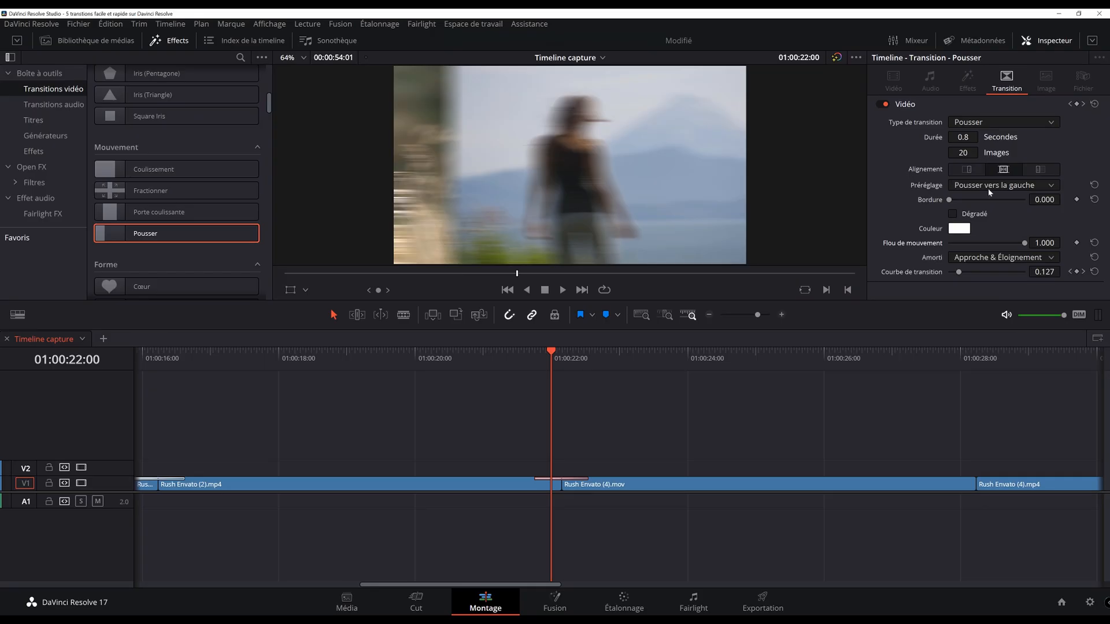
Step: Set the Pousser transition's Préréglage to Pousser vers le bas and play it
left_click(1012, 186)
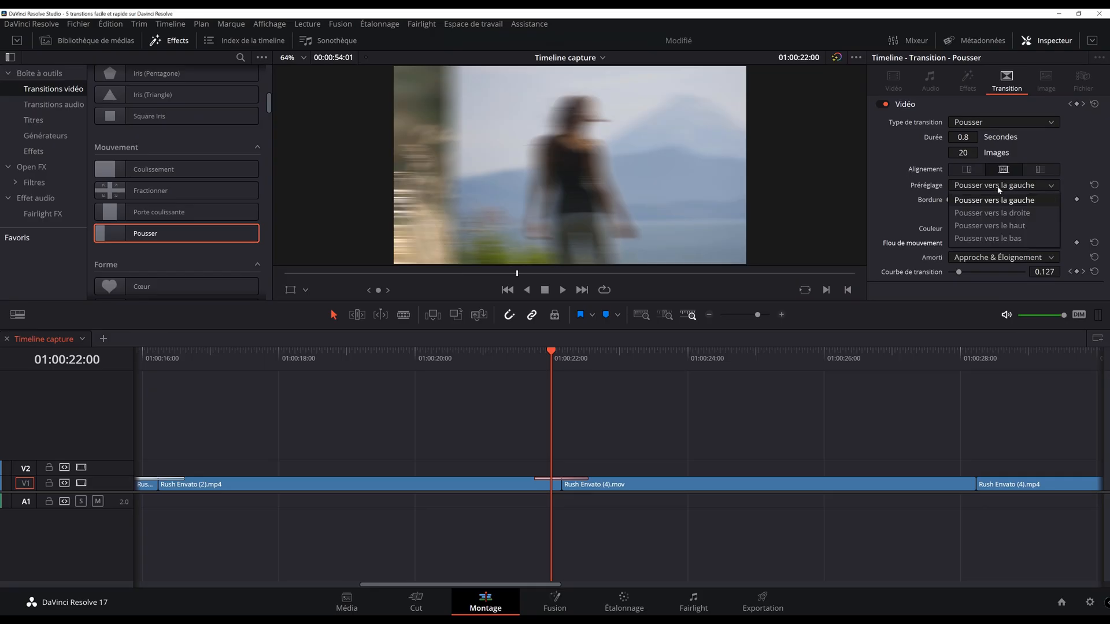
left_click(1019, 238)
left_click(522, 357)
key("space")
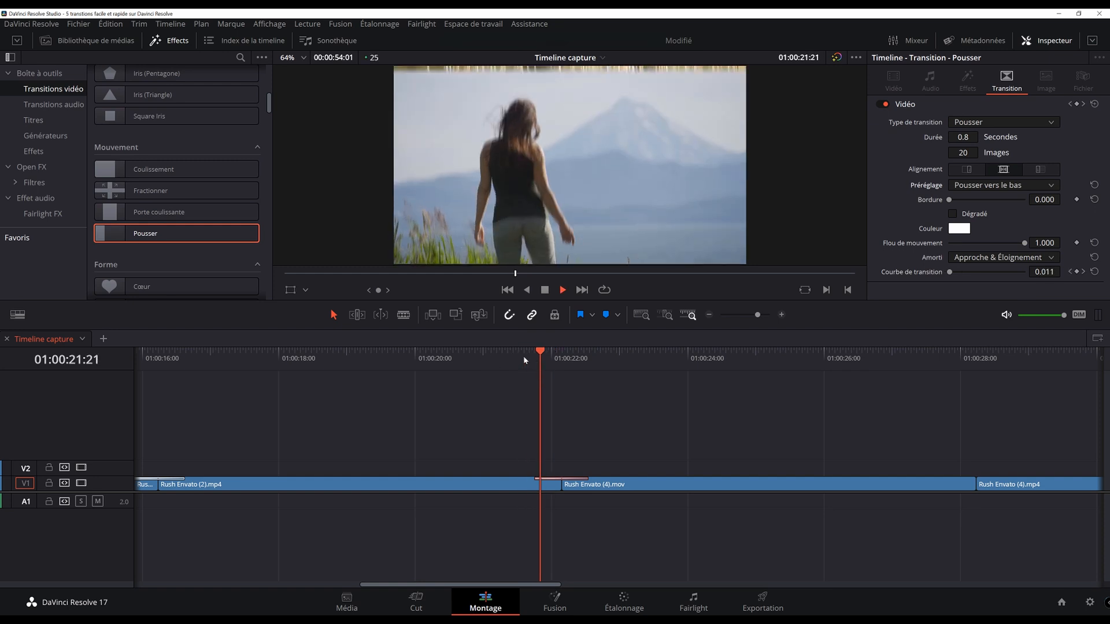
key("space")
Step: Return the Pousser transition's Préréglage to Pousser vers la gauche and play it
scroll(991, 187, "up", 3)
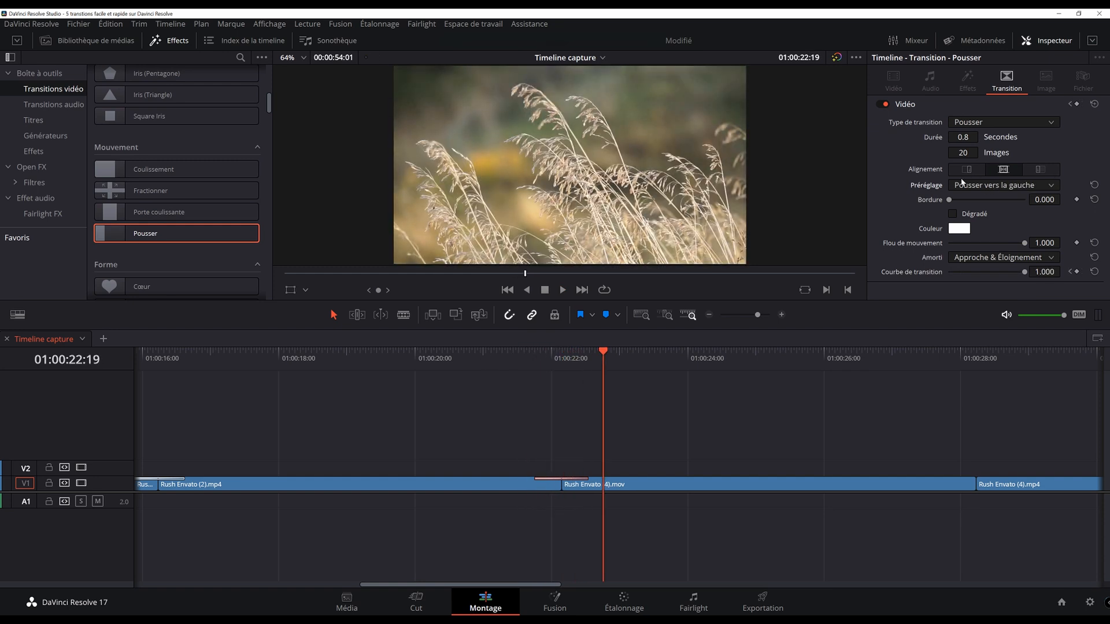
left_click(545, 359)
key("space")
key("space")
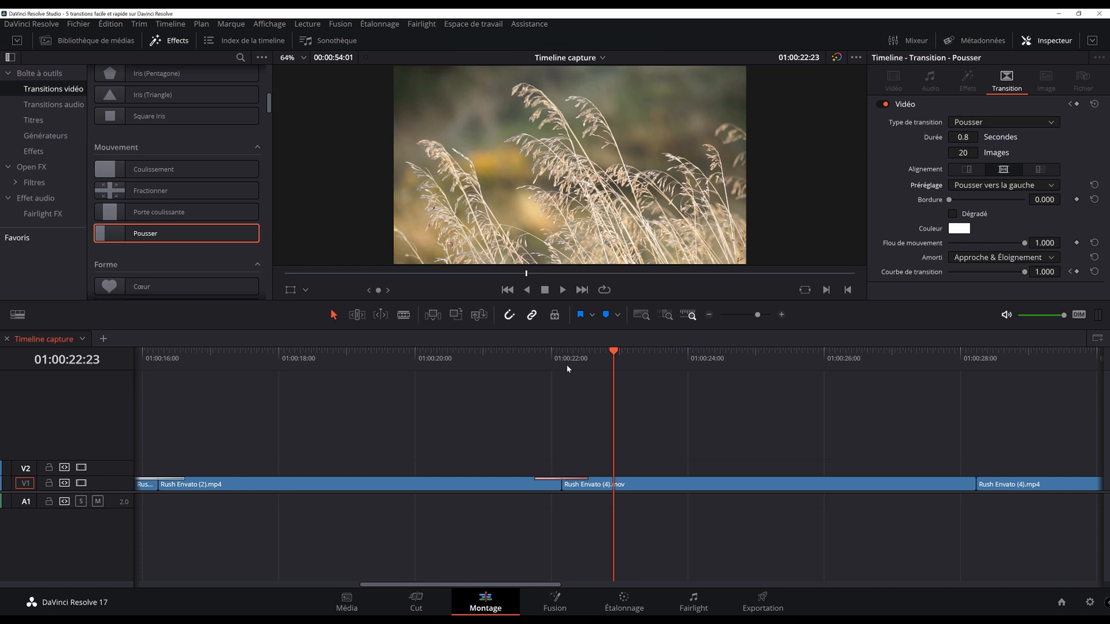
Step: Place the playhead at 01:00:21:13, just before the second cut, and select the Pousser transition
scroll(614, 410, "down", 2)
left_click(564, 360)
key("space")
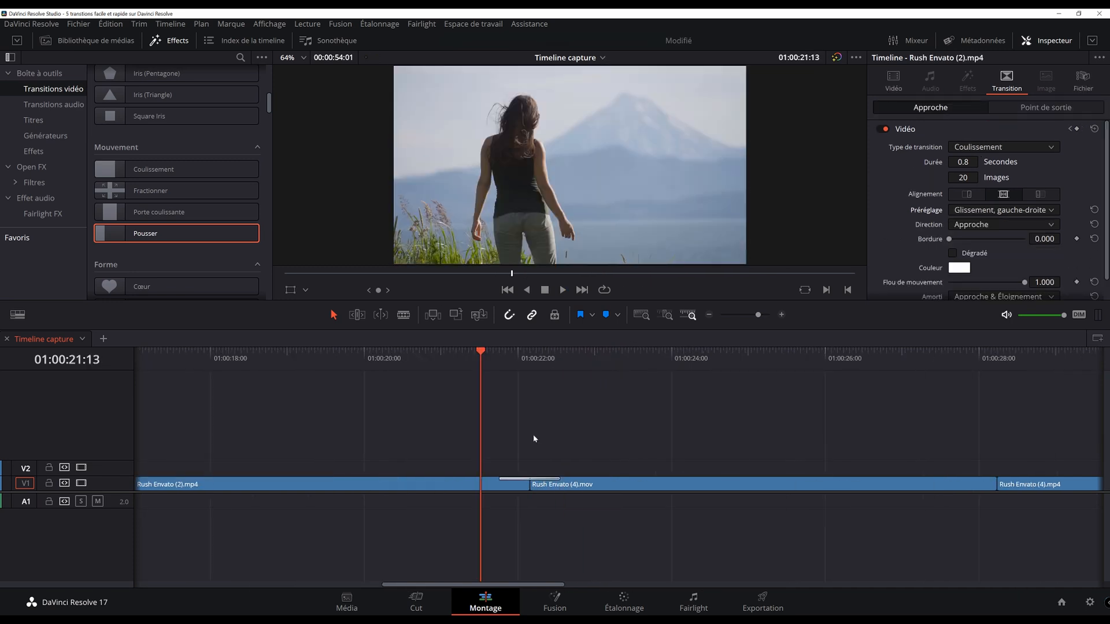
left_click(546, 480)
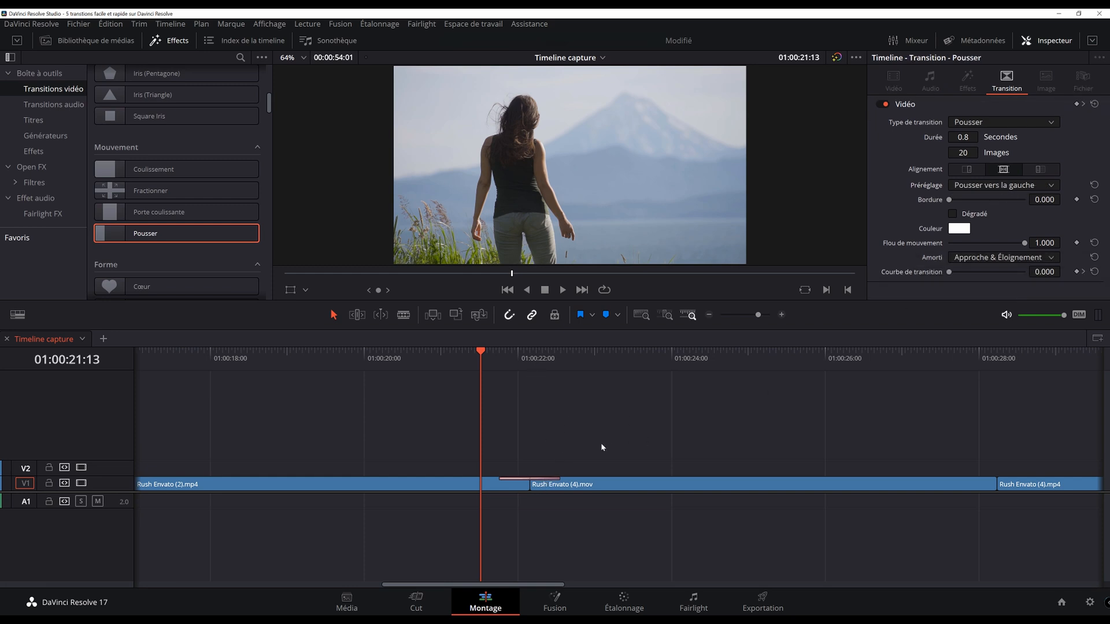
Step: Save the Pousser transition between Rush Envato (2).mp4 and Rush Envato (4).mov as a predefined transition named Pousser Preset
scroll(601, 447, "left", 5)
scroll(587, 471, "right", 2)
scroll(599, 471, "up", 2)
scroll(565, 489, "right", 3)
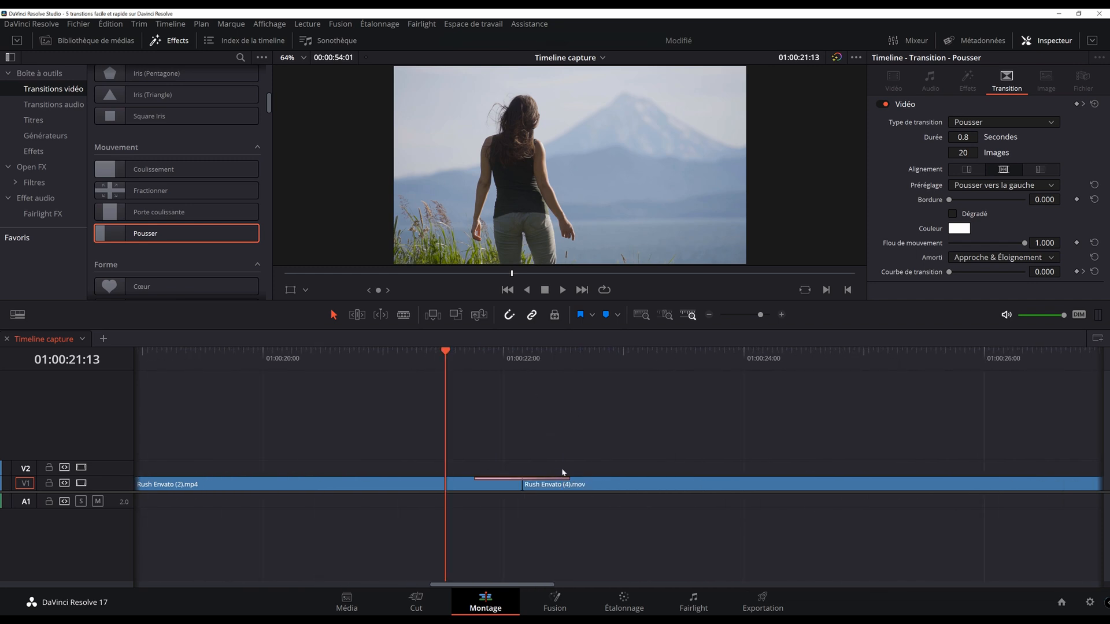
scroll(561, 482, "down", 1)
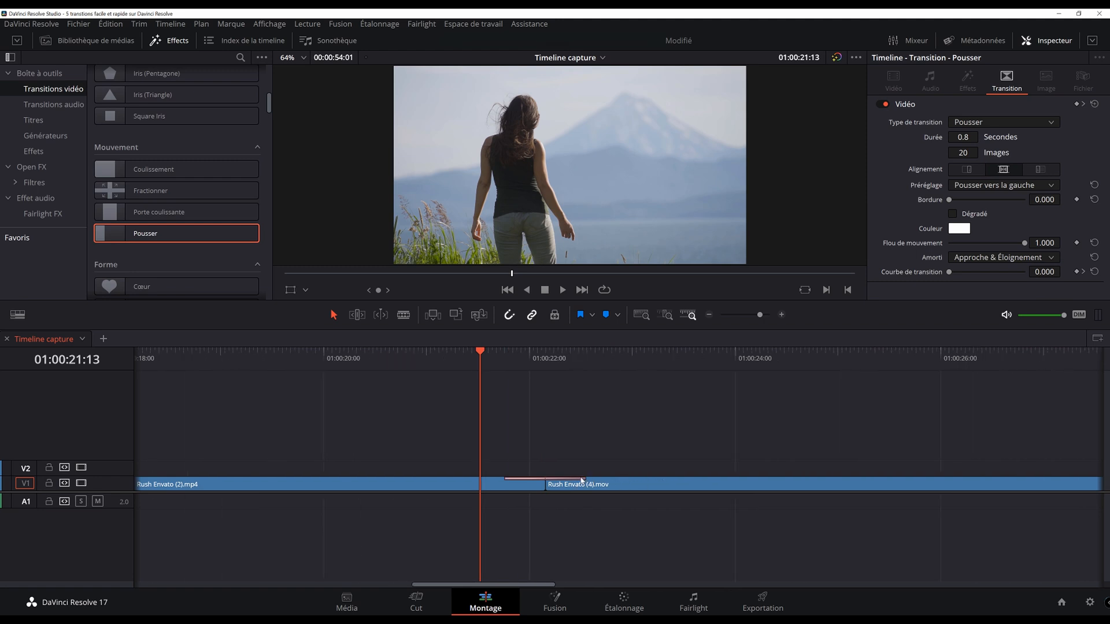
right_click(579, 480)
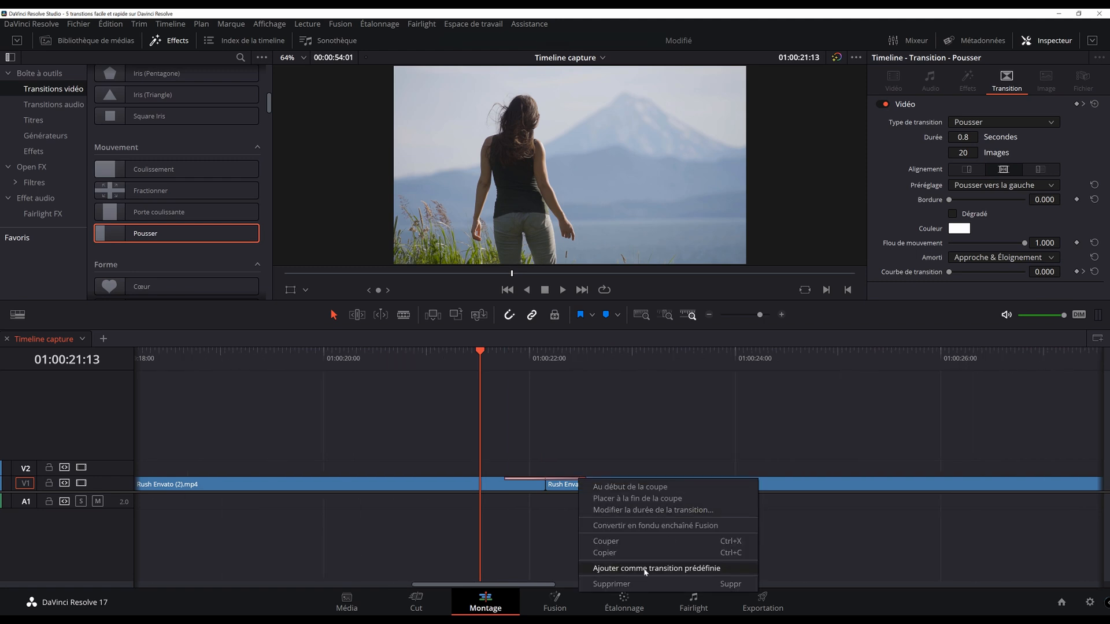
left_click(649, 572)
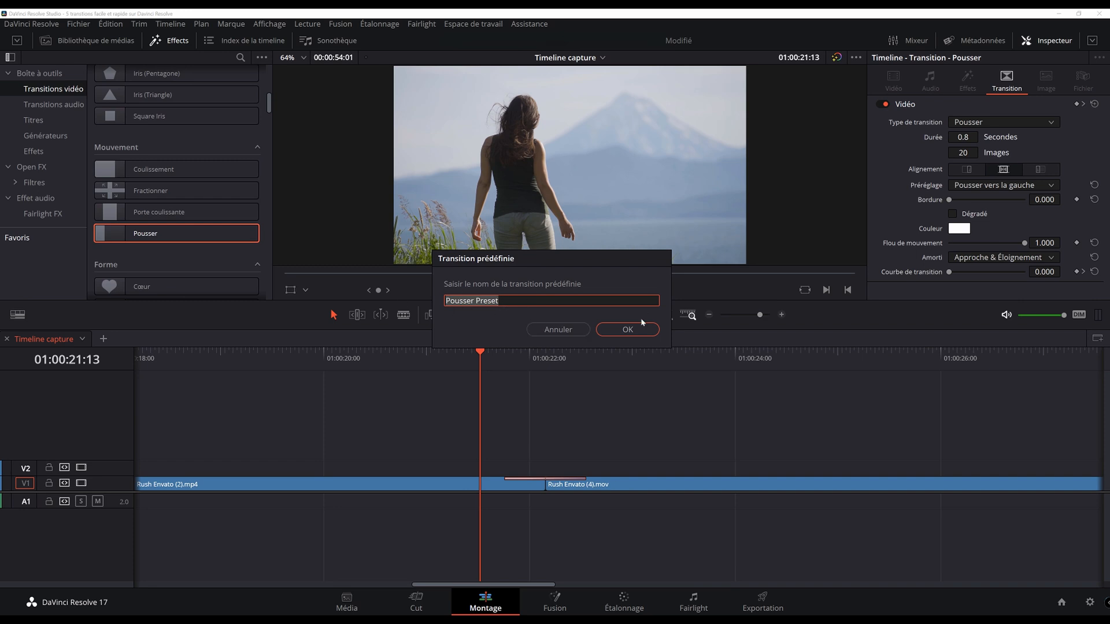
left_click(627, 330)
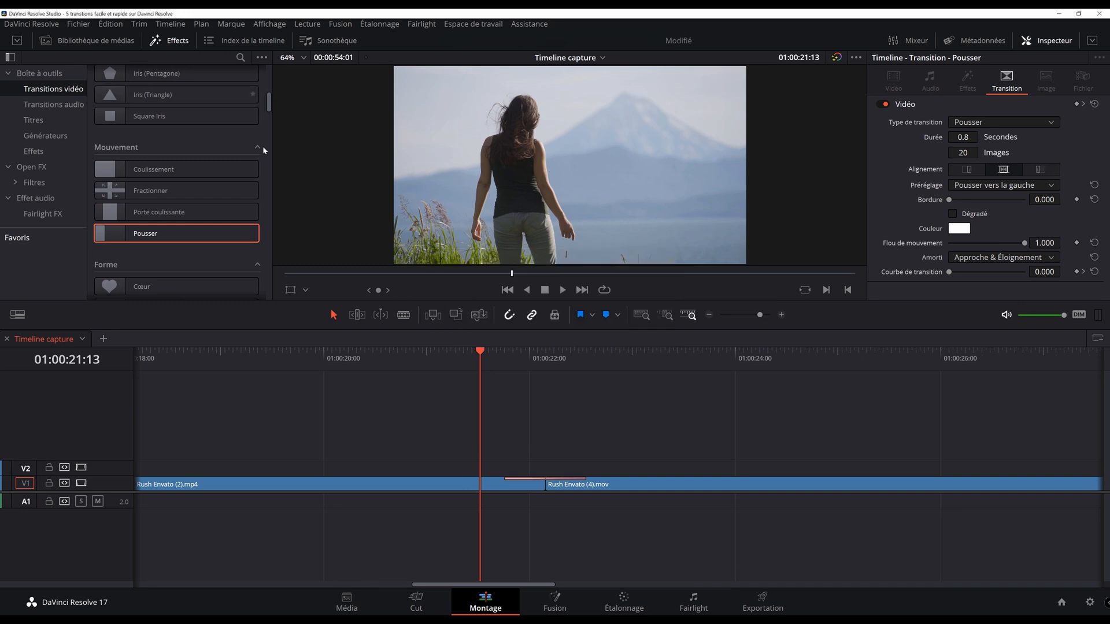
Step: Apply the user transition Pousser Preset to the cut between Rush Envato (4).mov and Rush Envato (4).mp4, play it and select it
left_click_drag(275, 103, 276, 143)
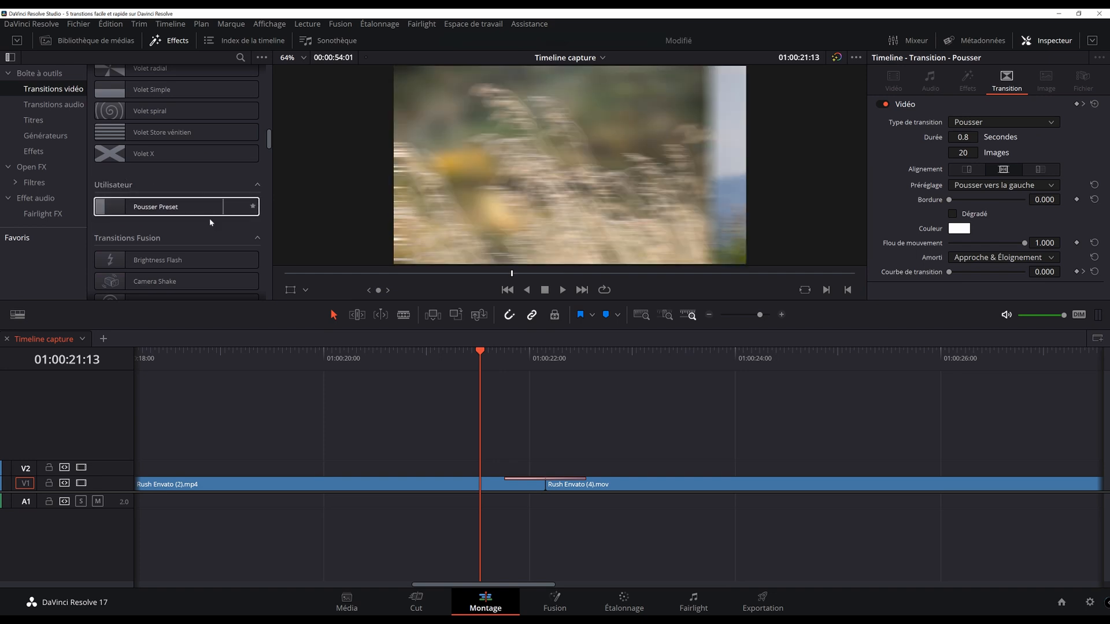
scroll(737, 404, "down", 3)
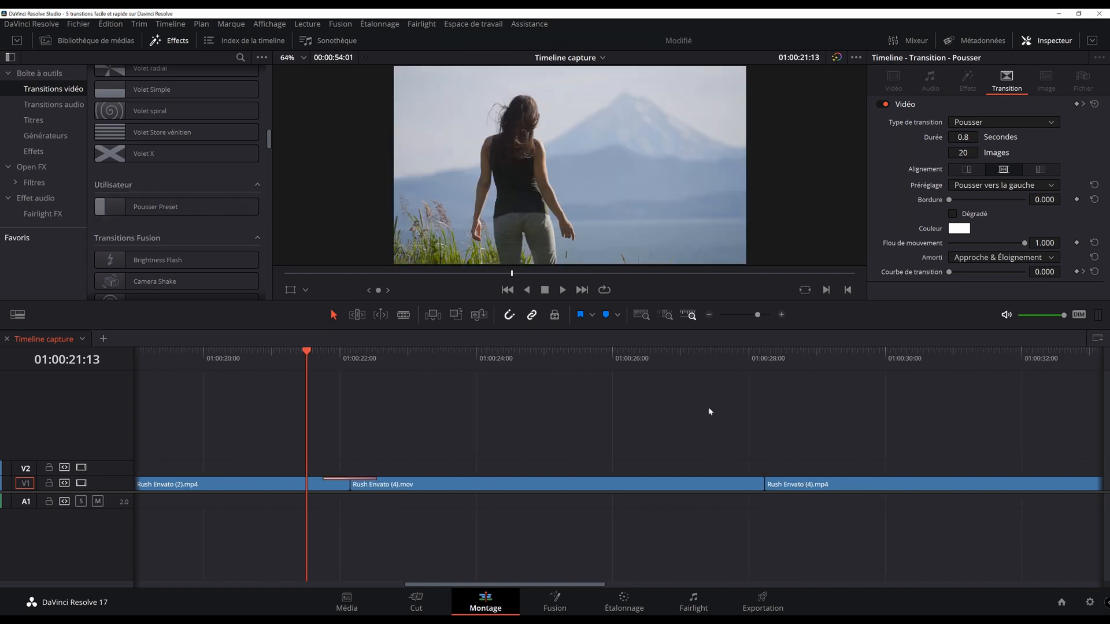
left_click_drag(127, 209, 764, 484)
key("/")
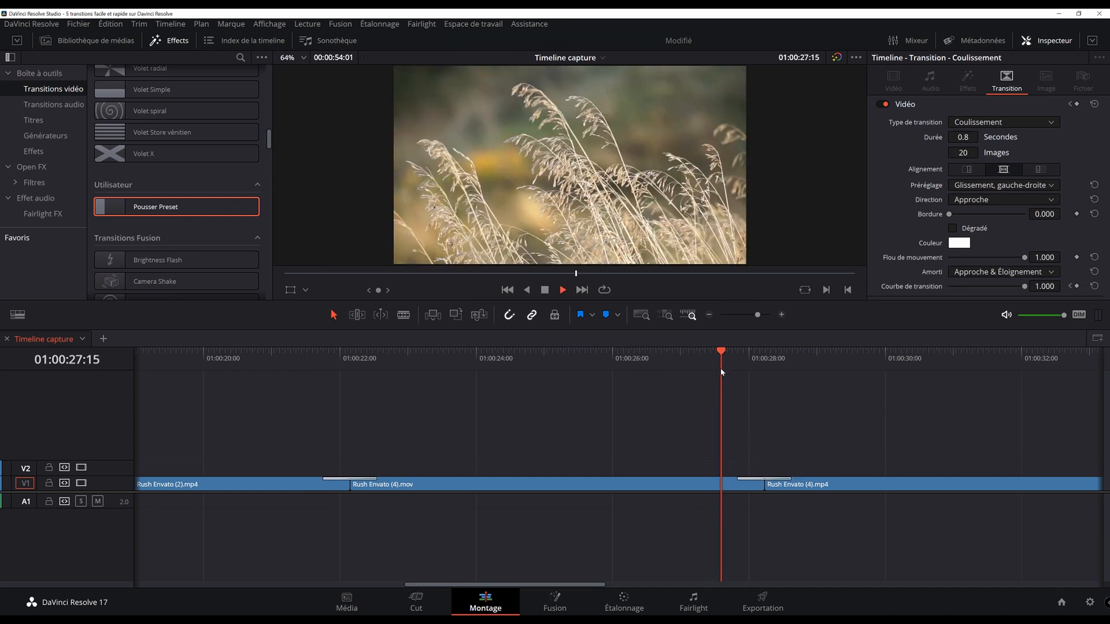
left_click(785, 484)
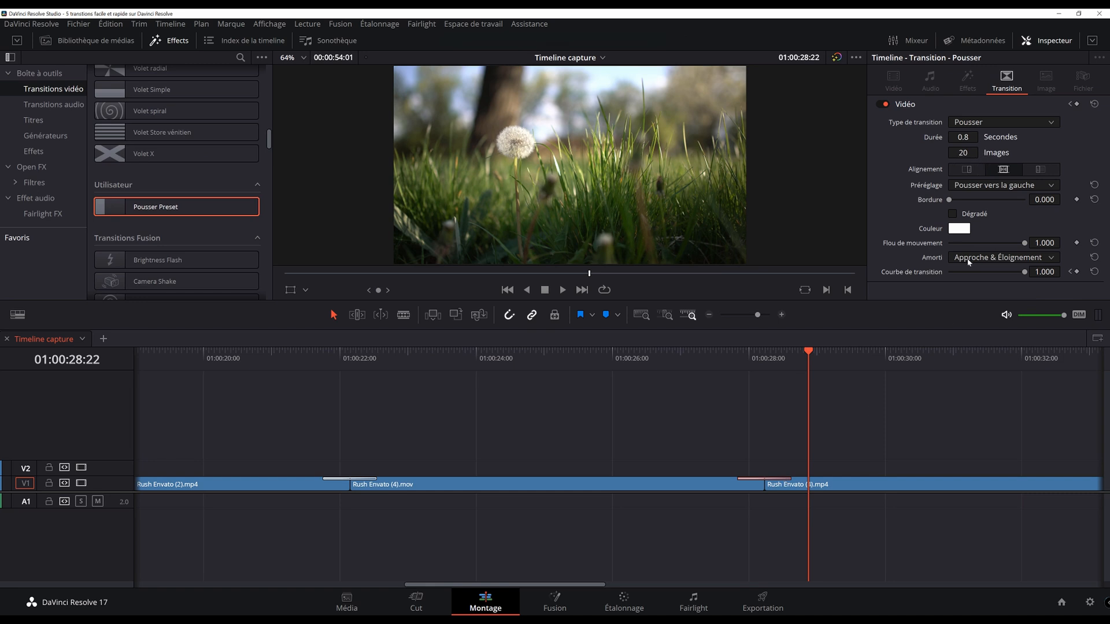
Step: Delete the Pousser Preset transition from the cut between Rush Envato (4).mov and Rush Envato (4).mp4
left_click(773, 472)
left_click(778, 481)
key("Delete")
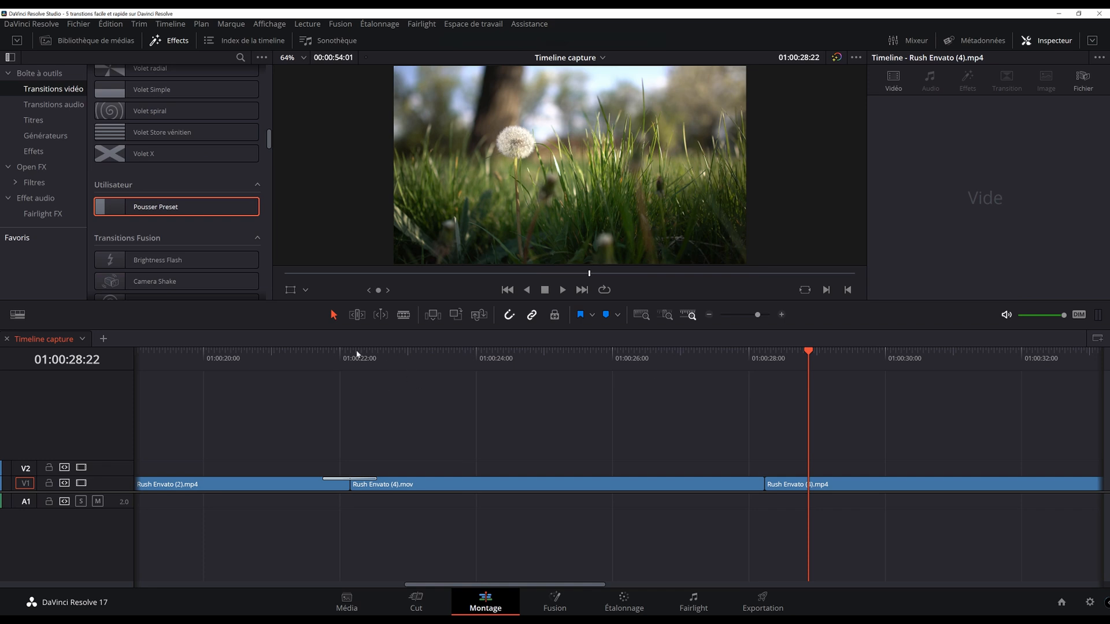
key("ctrl+z")
left_click(310, 355)
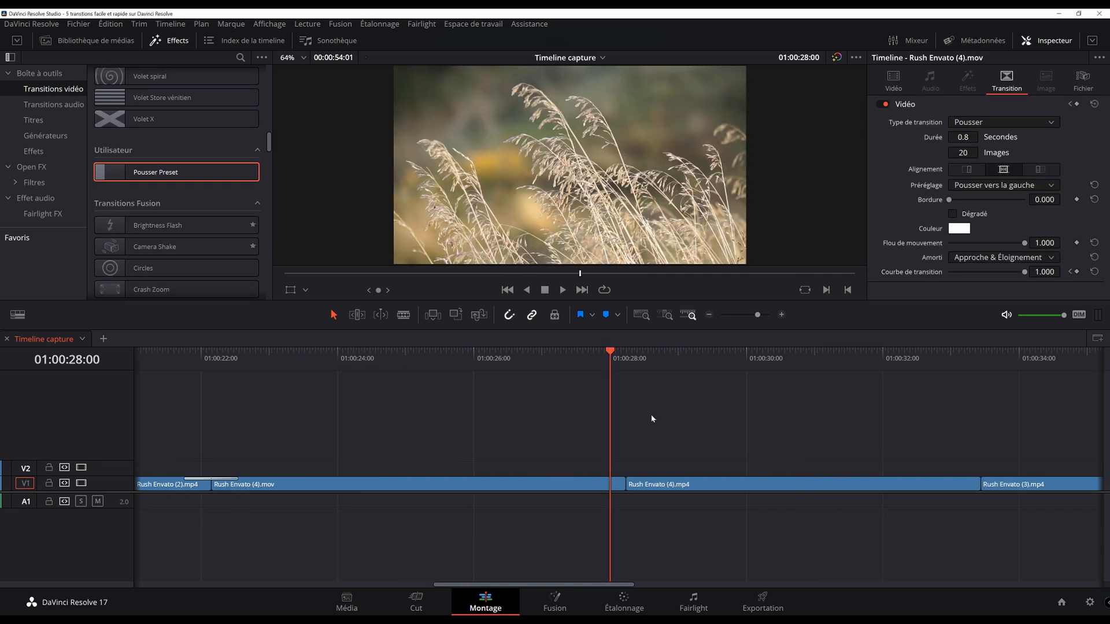
Step: Add the Volet Simple transition to the cut between Rush Envato (4).mov and Rush Envato (4).mp4 and play it
mouse_move(610, 354)
left_mouse_down()
mouse_move(575, 354)
mouse_move(608, 353)
left_mouse_up()
scroll(147, 152, "down", 2)
scroll(195, 191, "down", 4)
scroll(195, 191, "up", 10)
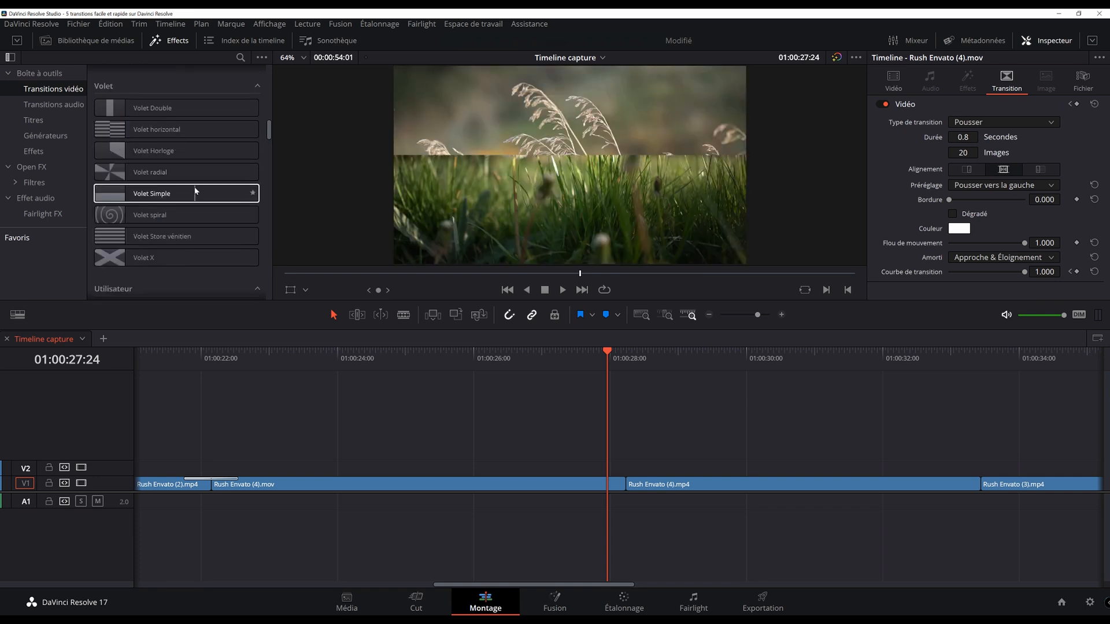
scroll(196, 191, "up", 3)
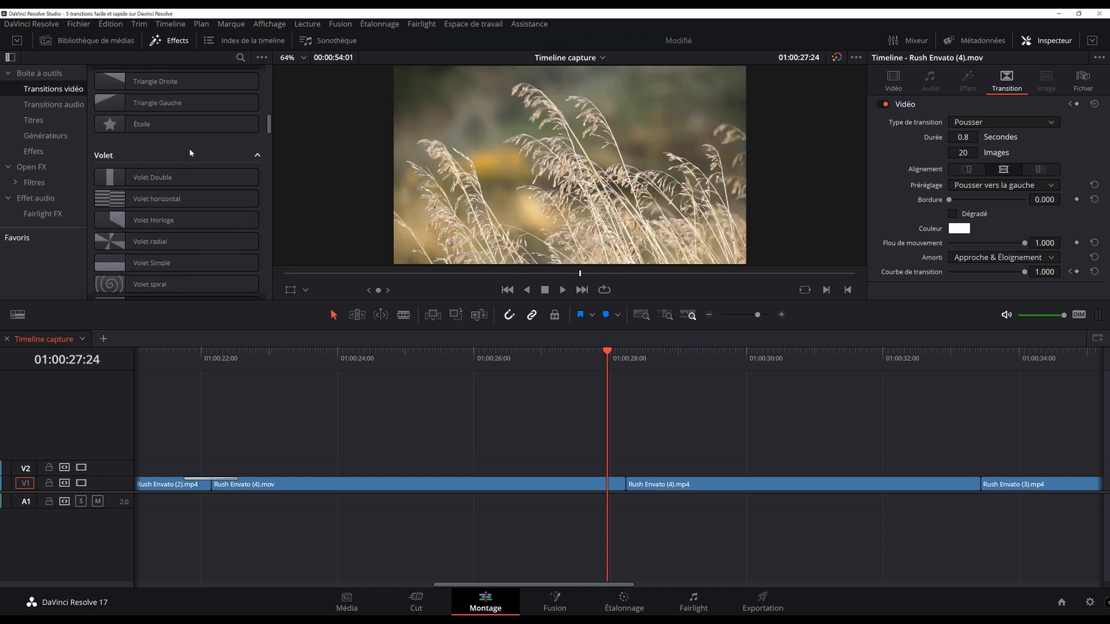
scroll(196, 160, "down", 2)
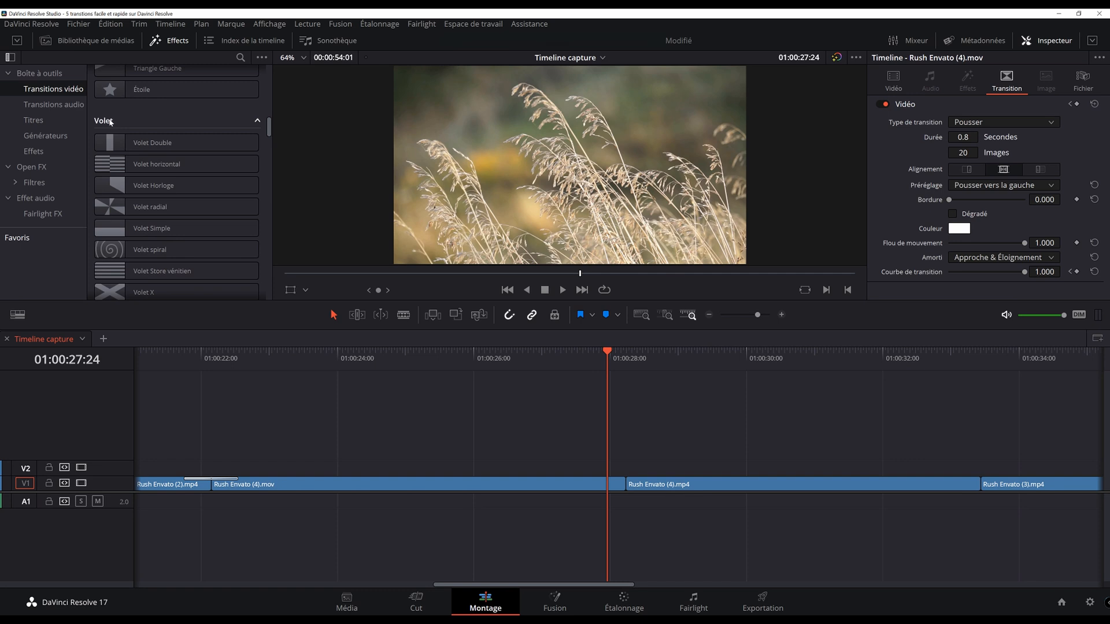
scroll(231, 130, "down", 2)
left_click_drag(242, 192, 621, 485)
scroll(579, 363, "up", 2)
left_click(580, 364)
key("space")
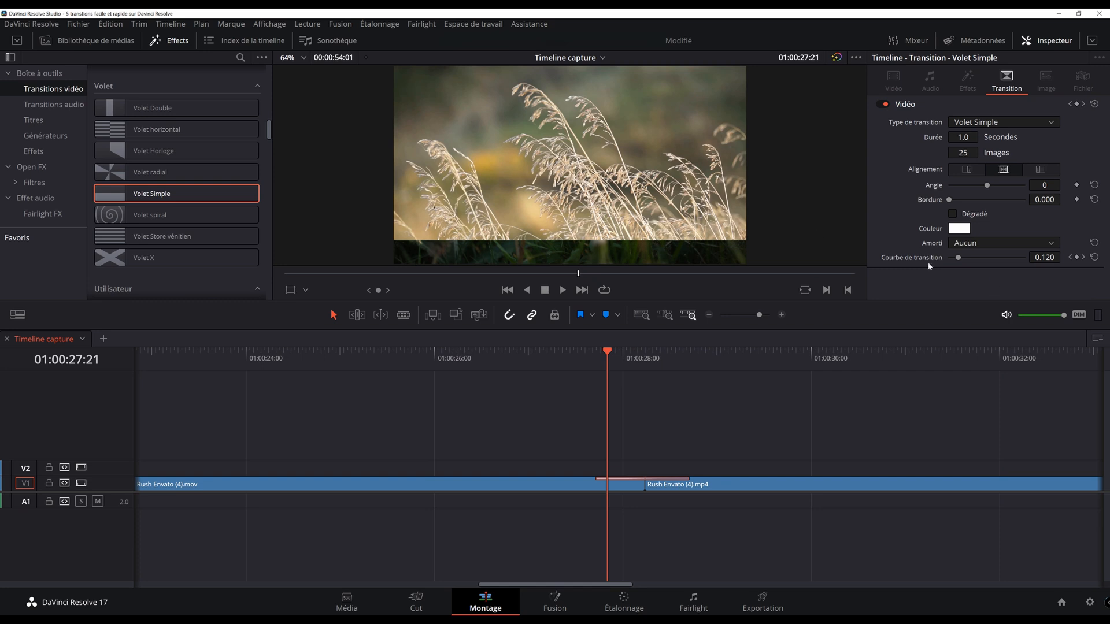
Step: Set the Volet Simple transition's Amorti to Approche & Éloignement and play it
left_click(976, 245)
left_click(987, 297)
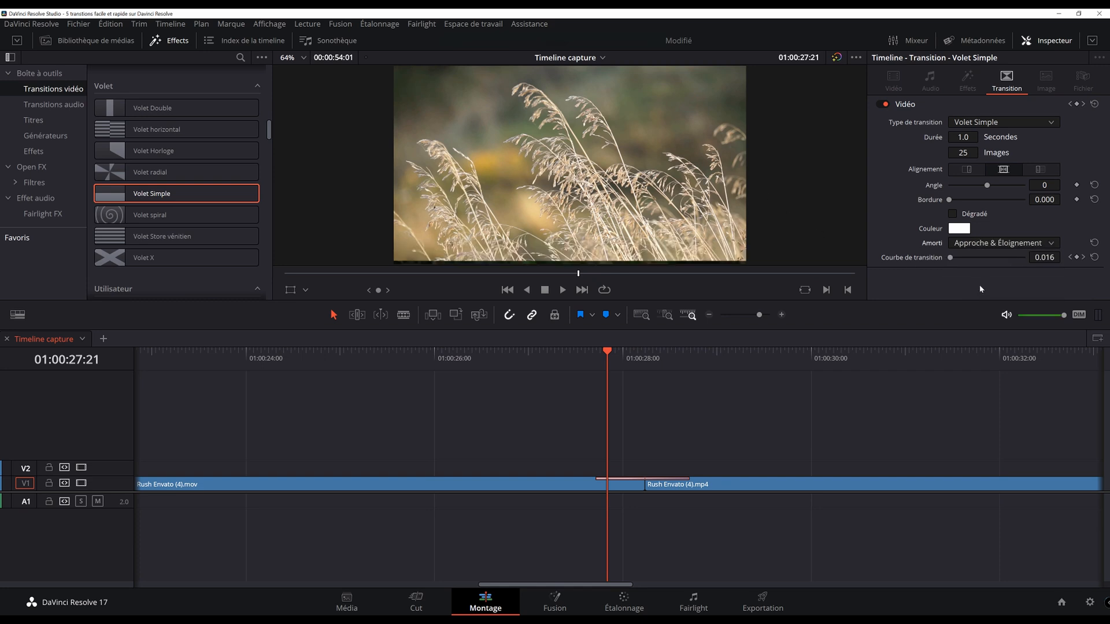
key("space")
left_click(616, 355)
key("space")
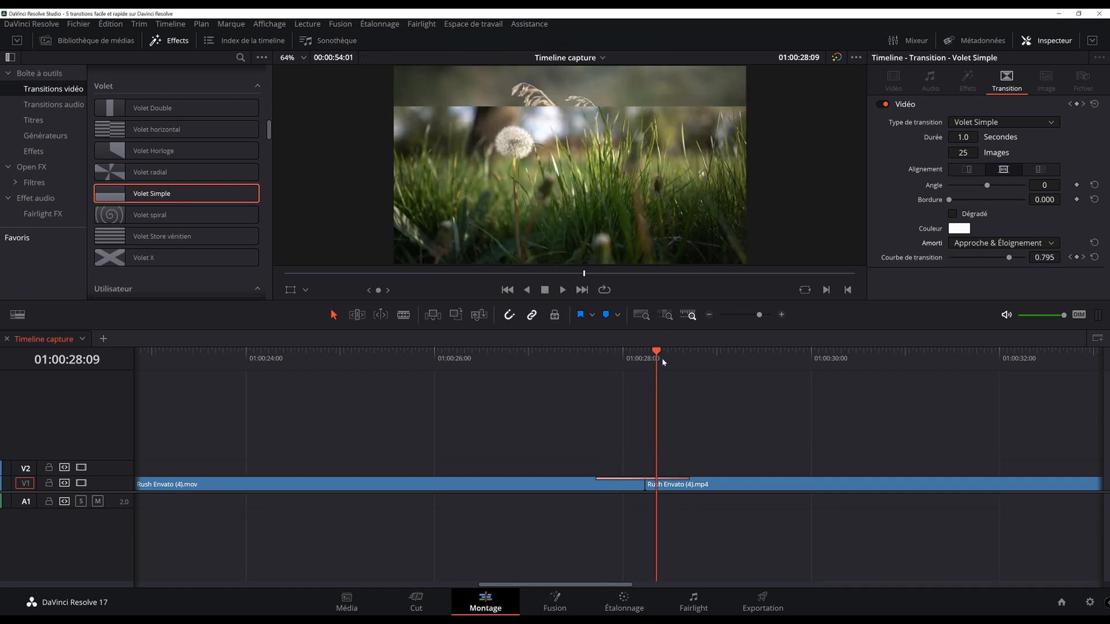
left_click(618, 354)
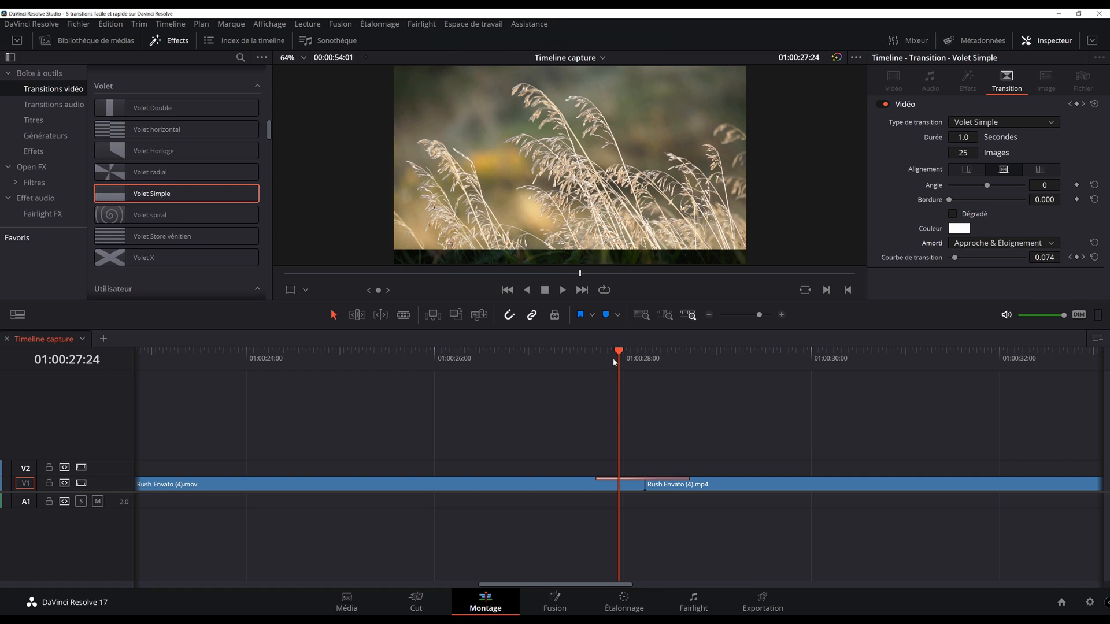
Step: Set the Volet Simple transition's Angle to 90 and play it twice
left_click(1047, 185)
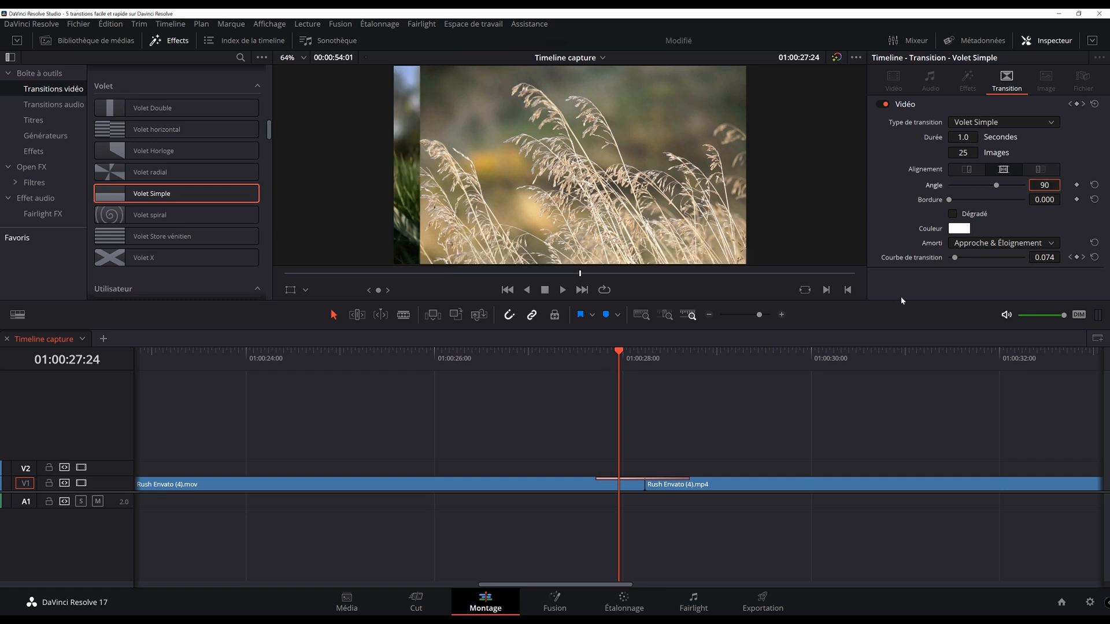
left_click(599, 383)
left_click(595, 364)
key("space")
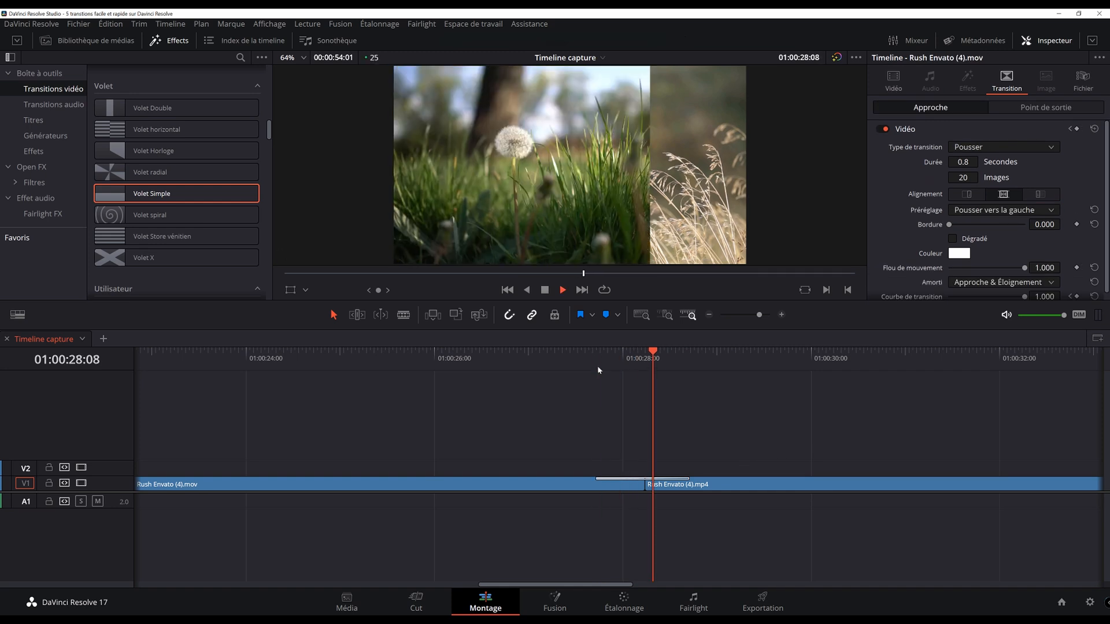
left_click(598, 366)
key("space")
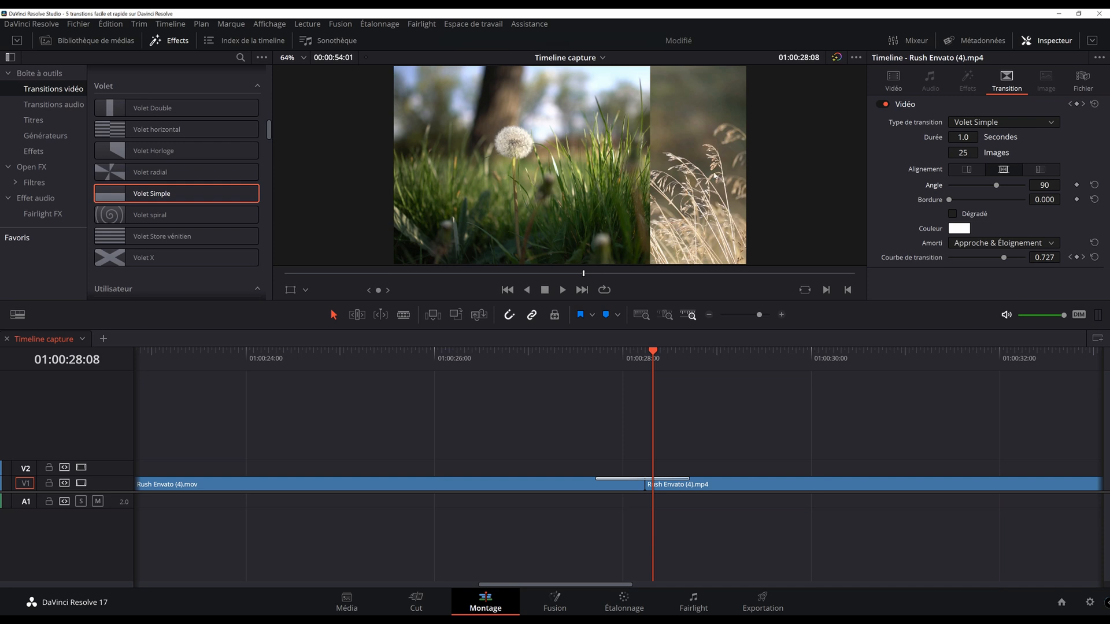
Step: Enable Dégradé on the Volet Simple transition, set its Bordure to 109.920 and play it
left_click(952, 214)
left_click_drag(950, 202, 967, 209)
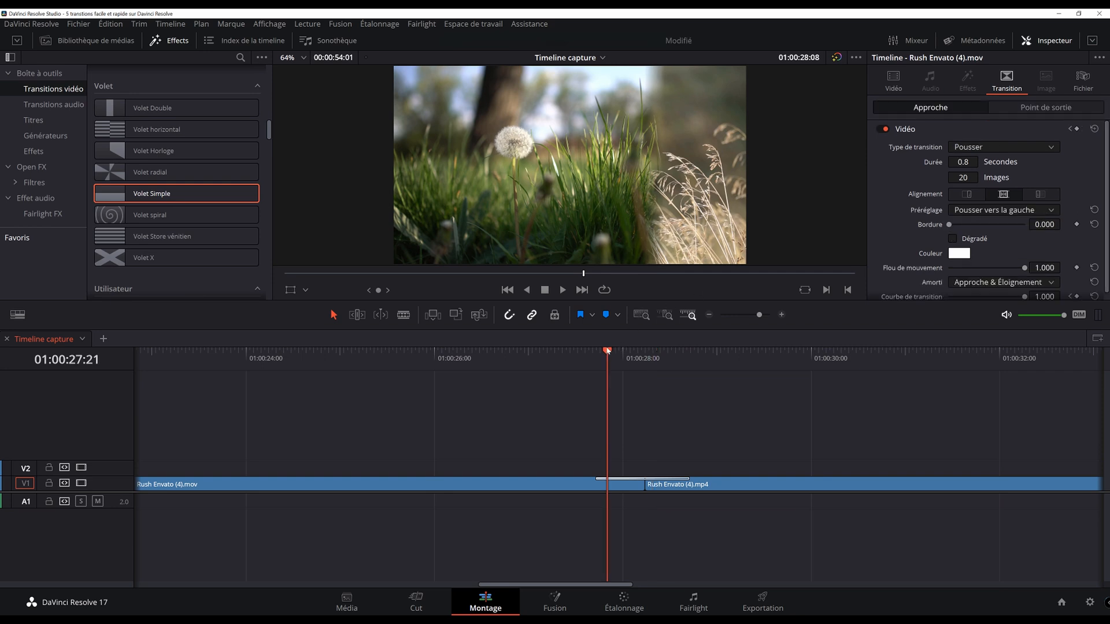
key("space")
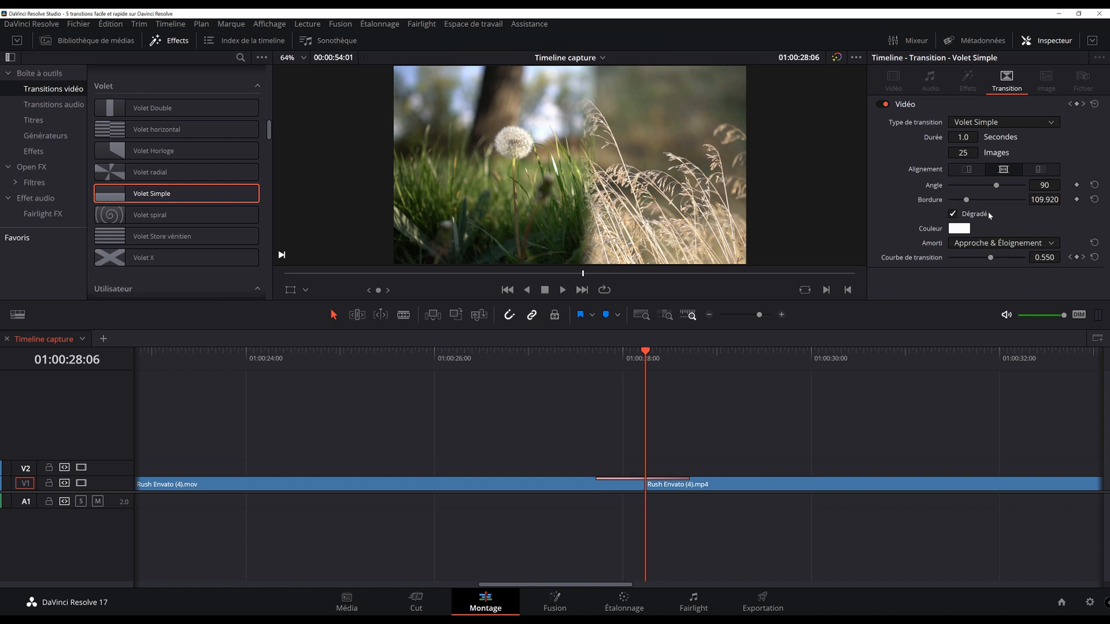
Step: Turn off Dégradé on the Volet Simple transition, set its Bordure to 10.990 and play it
left_click(953, 214)
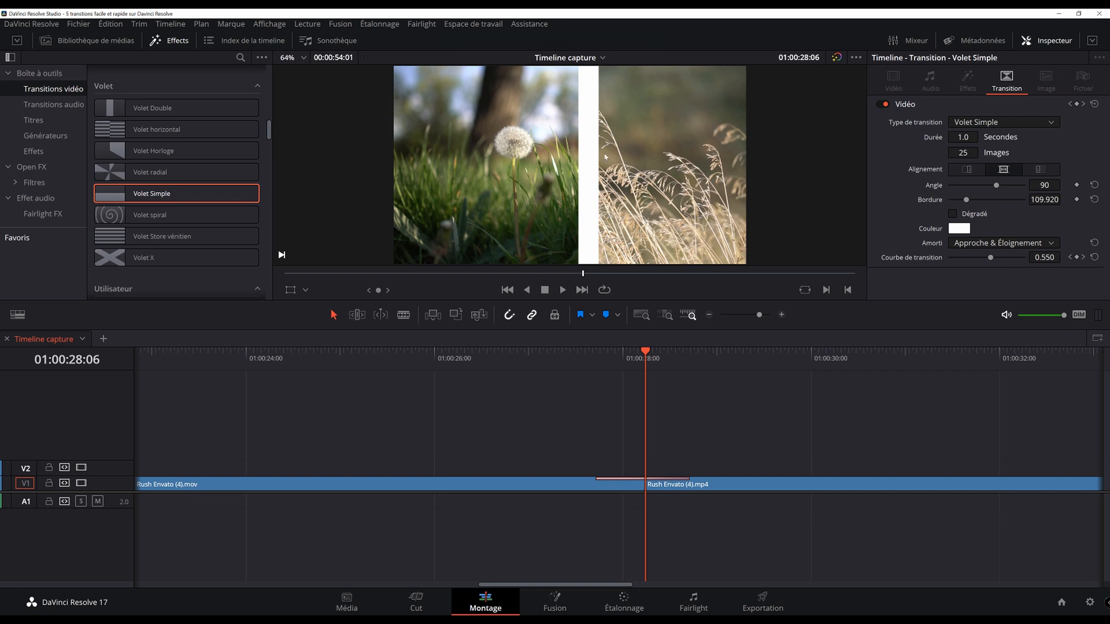
left_click_drag(966, 203, 952, 203)
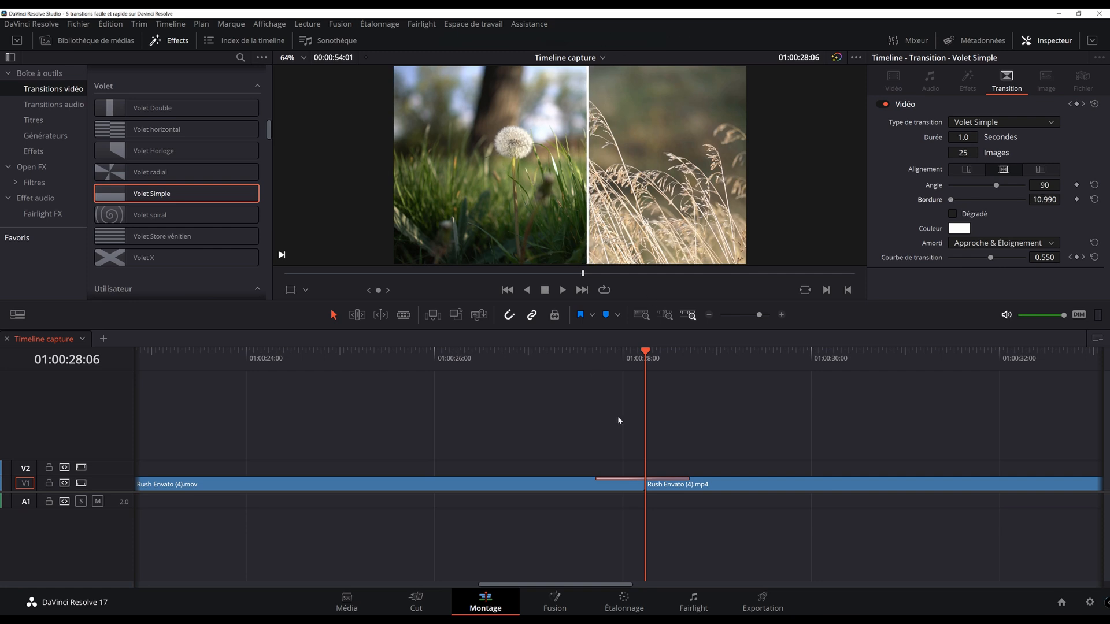
left_click(596, 351)
key("space")
key("space")
Step: Replay the Volet Simple transition several times from its start at 01:00:27:18, then place the playhead on the cut at 01:00:28:06
left_click(596, 353)
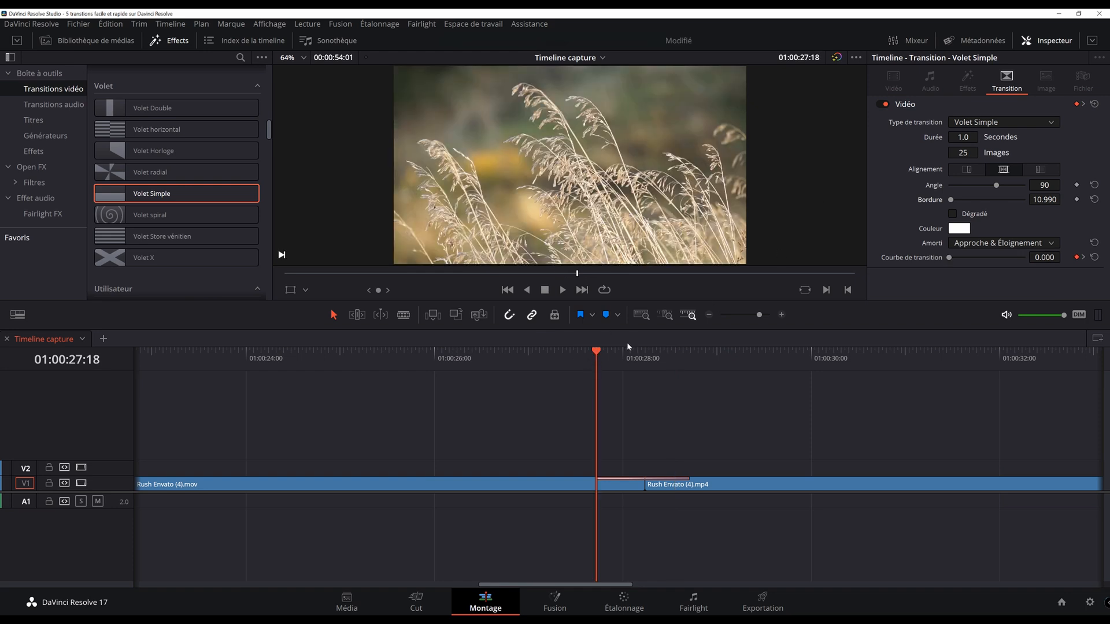
key("space")
left_click(596, 354)
key("space")
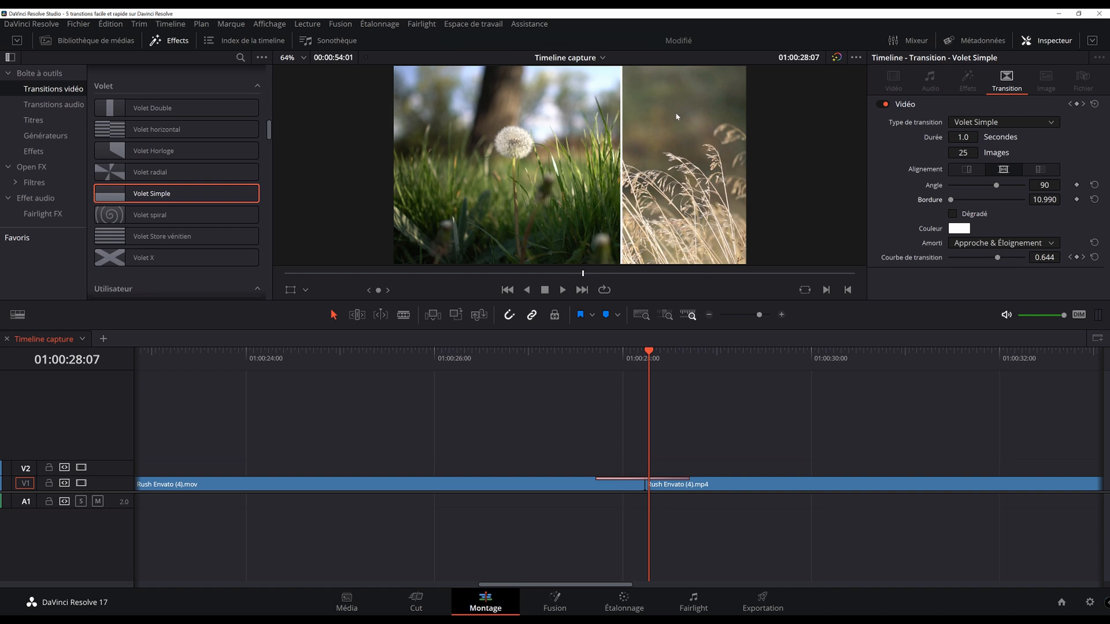
left_click(596, 355)
key("space")
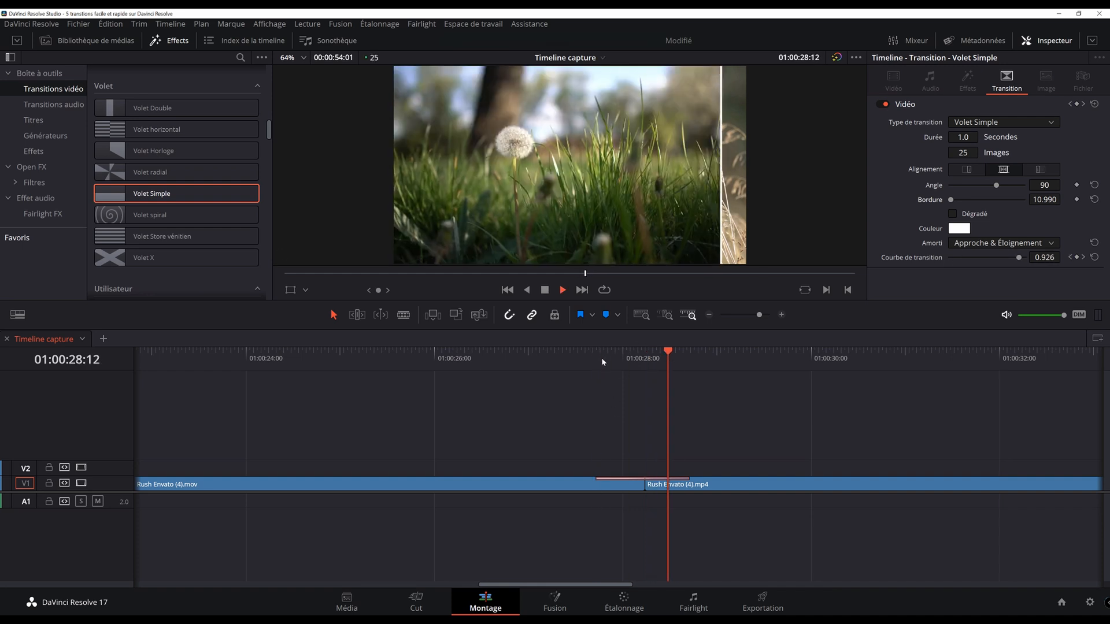
left_click(597, 357)
key("space")
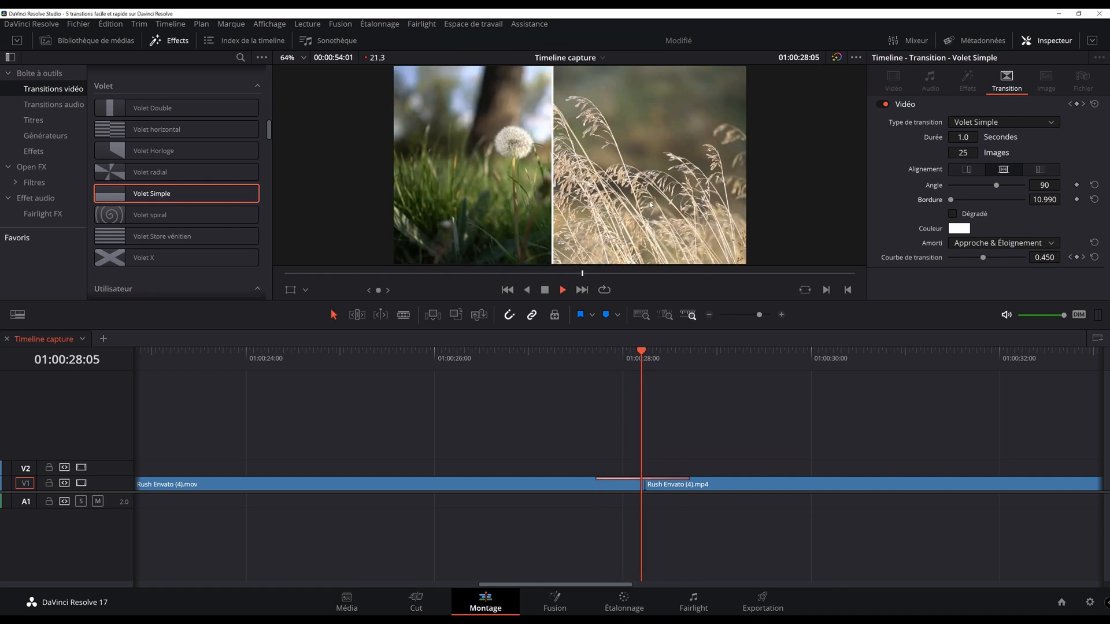
left_click(648, 358)
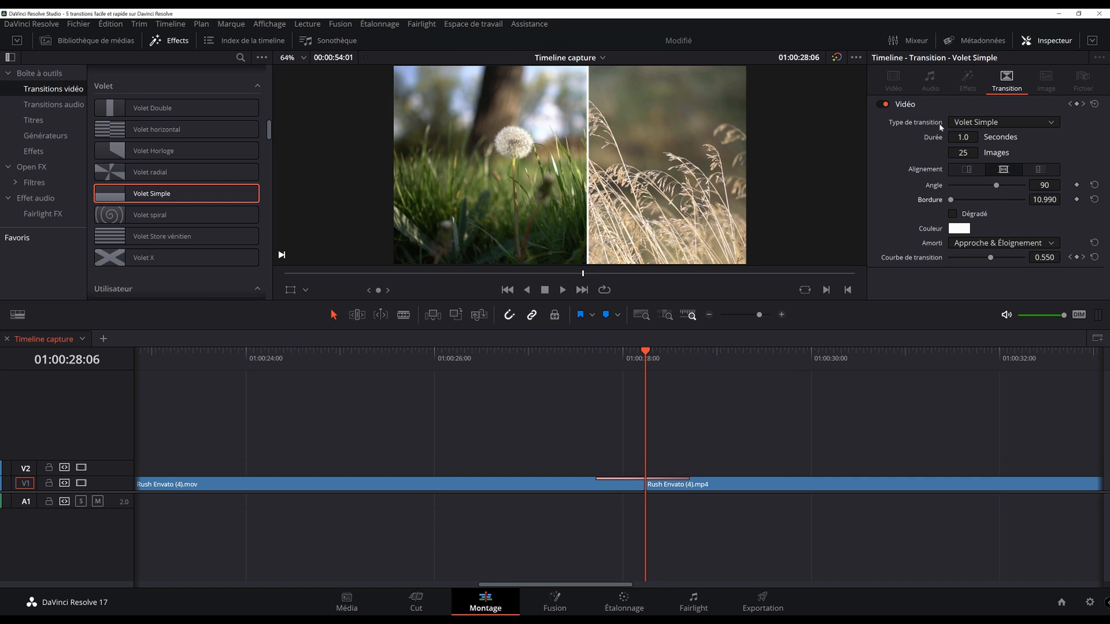
Step: Change the transition's type to Volet Store vénitien and play it from its start
left_click(974, 123)
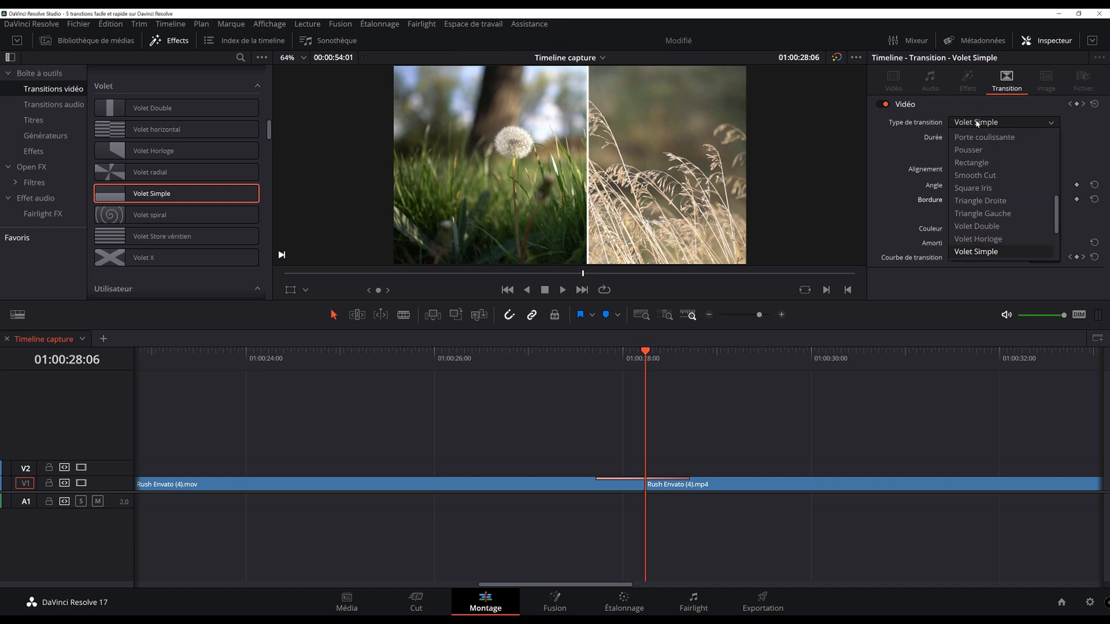
scroll(991, 195, "down", 1)
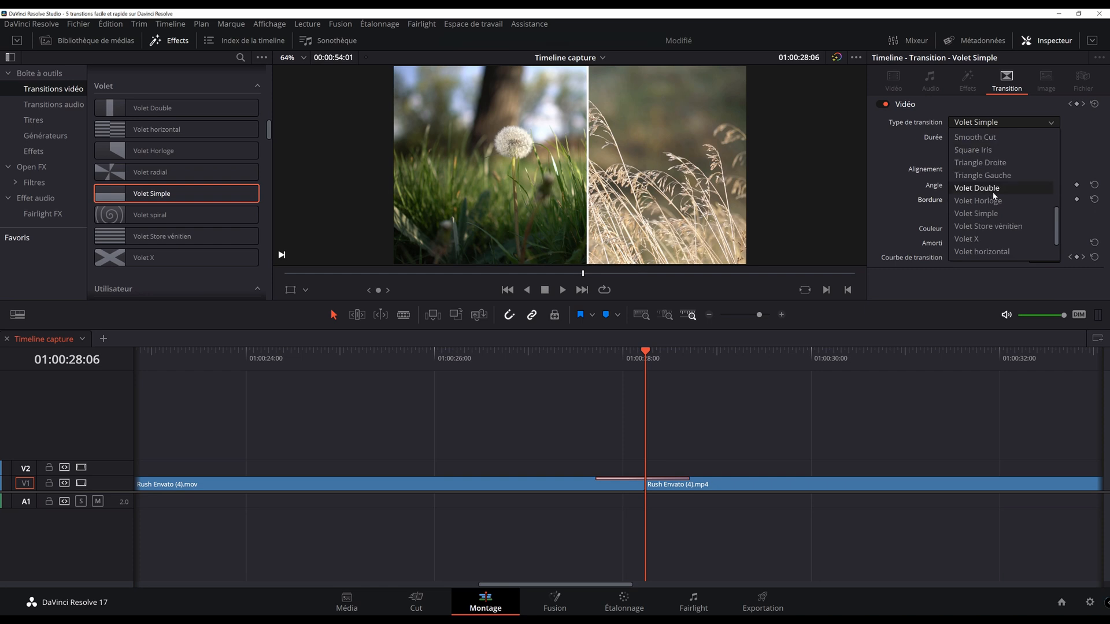
left_click(1010, 227)
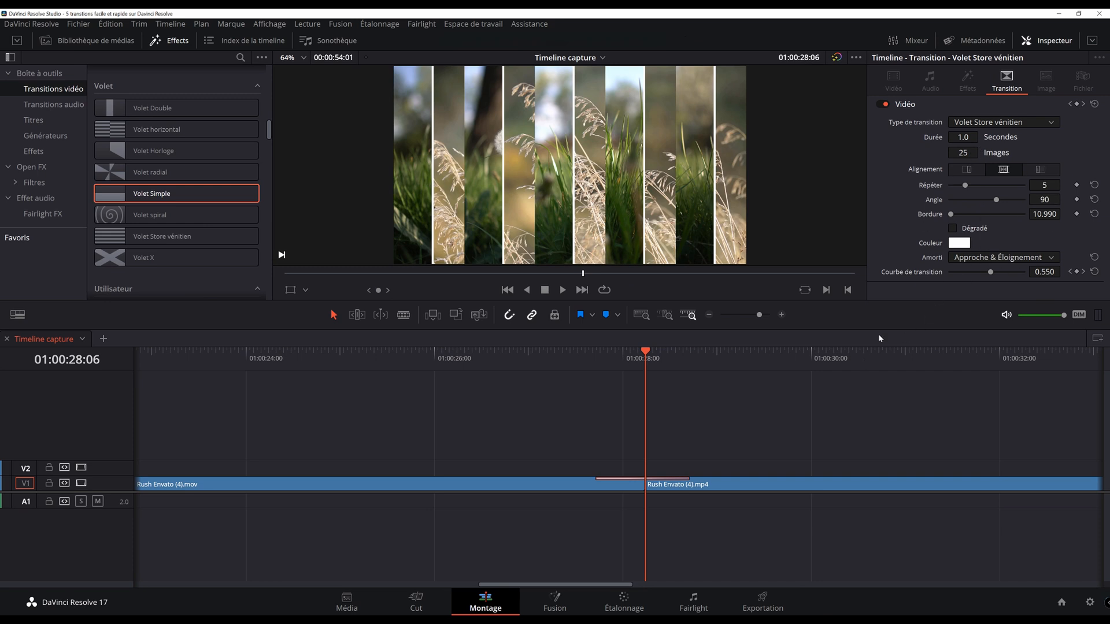
left_click(597, 365)
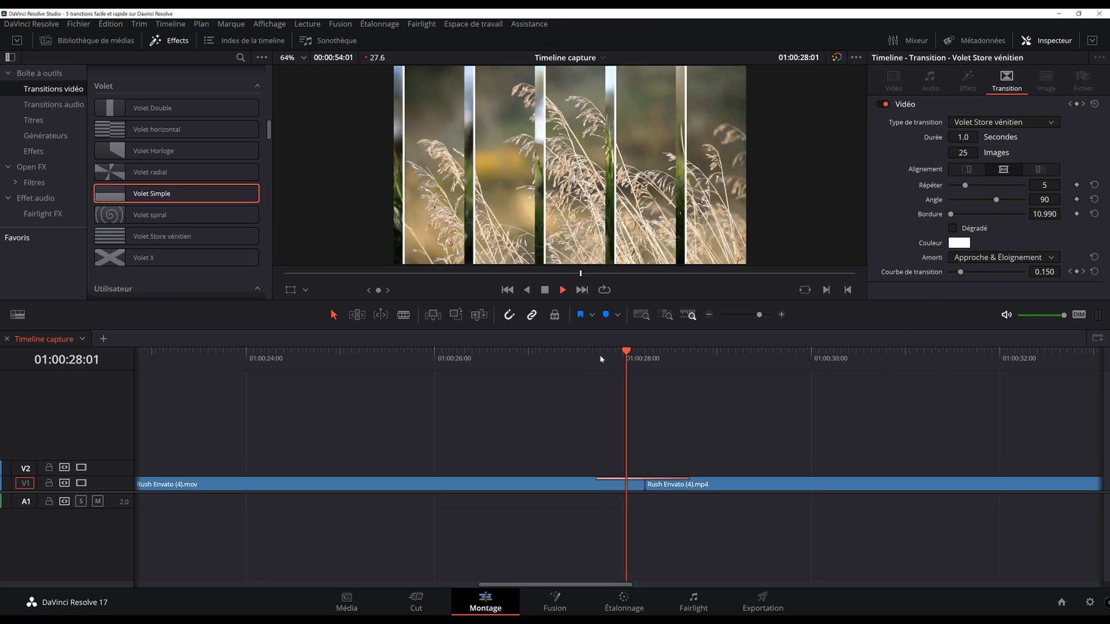
Step: Set the transition's Bordure to 0.000, change its type to Volet Double and play it from its start
left_click_drag(951, 214, 938, 216)
left_click(976, 123)
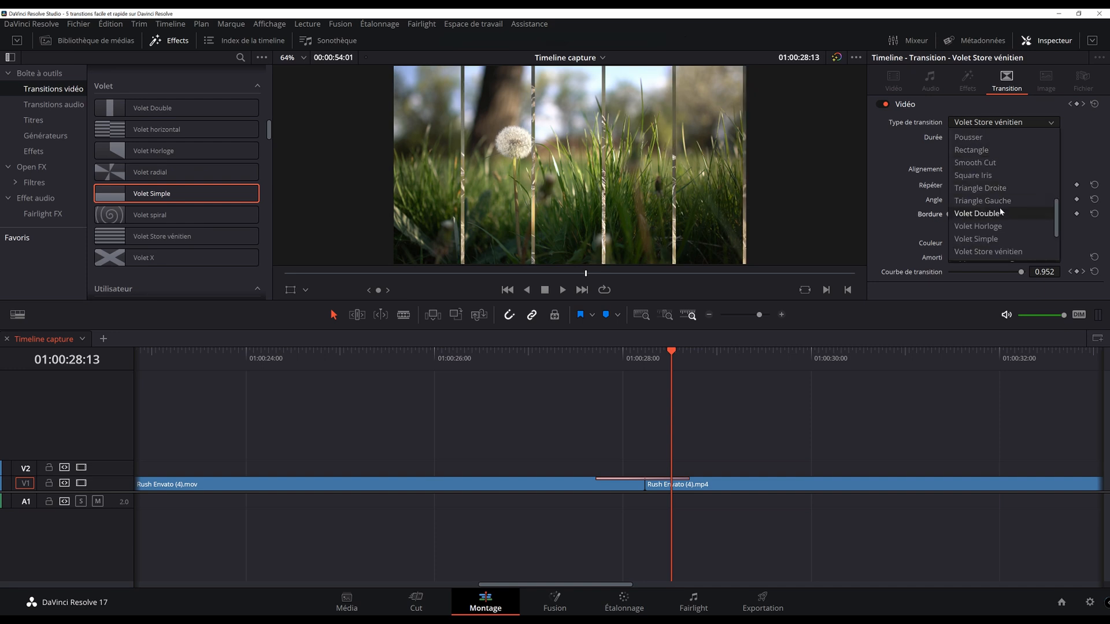
left_click(1000, 214)
left_click(598, 361)
key("space")
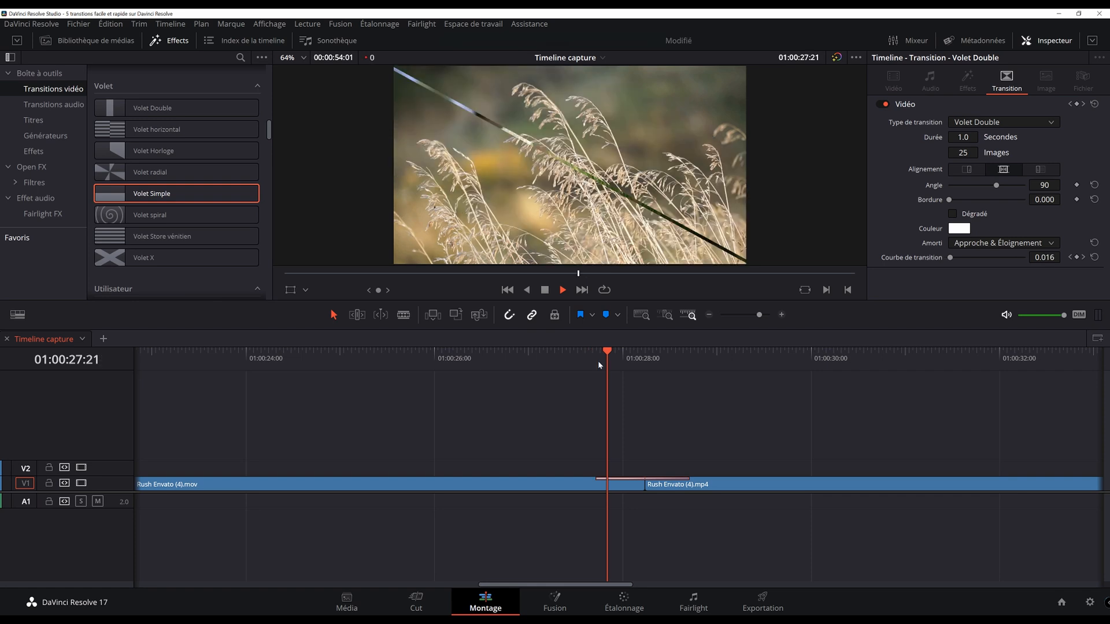
left_click(612, 358)
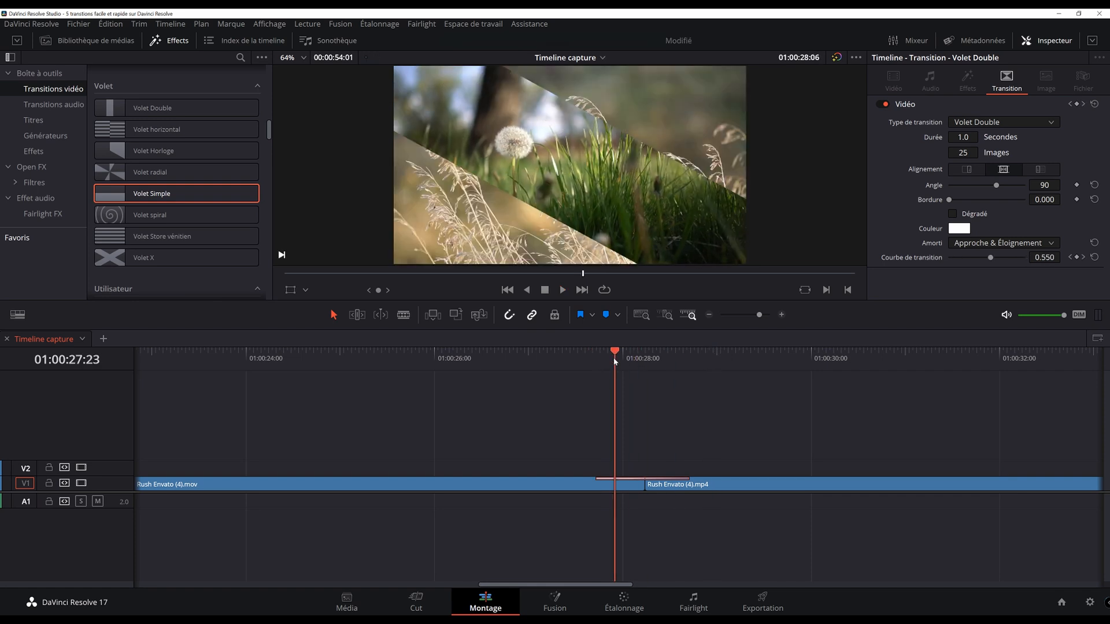
key("space")
left_click_drag(663, 362, 679, 360)
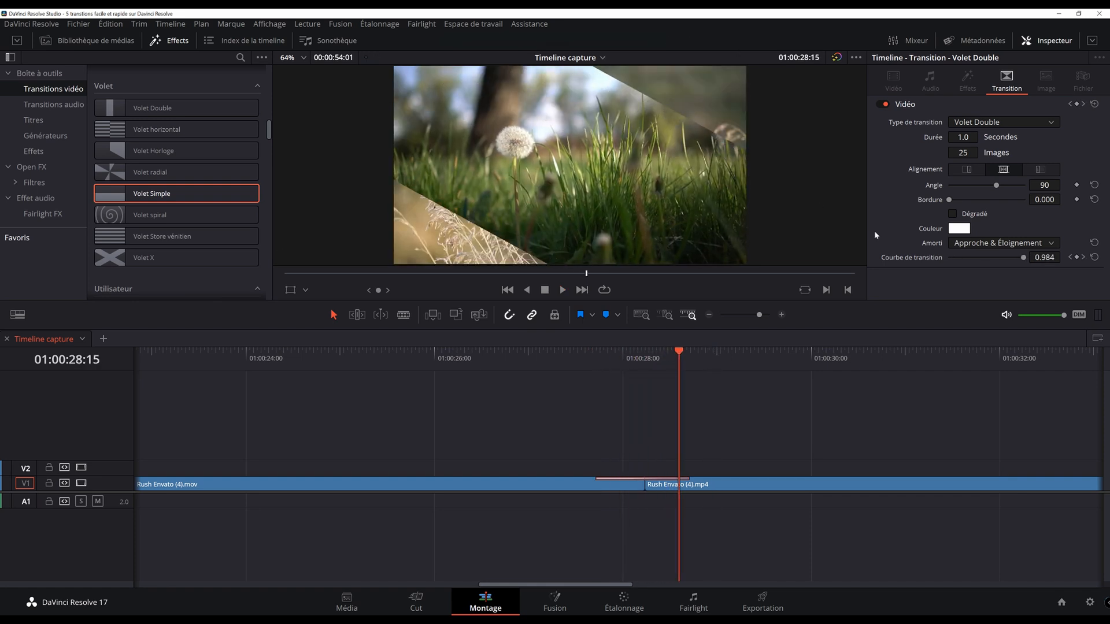
Step: Set the Volet Double transition's Angle to 61 and play it twice from its start
left_click_drag(1044, 185, 1028, 185)
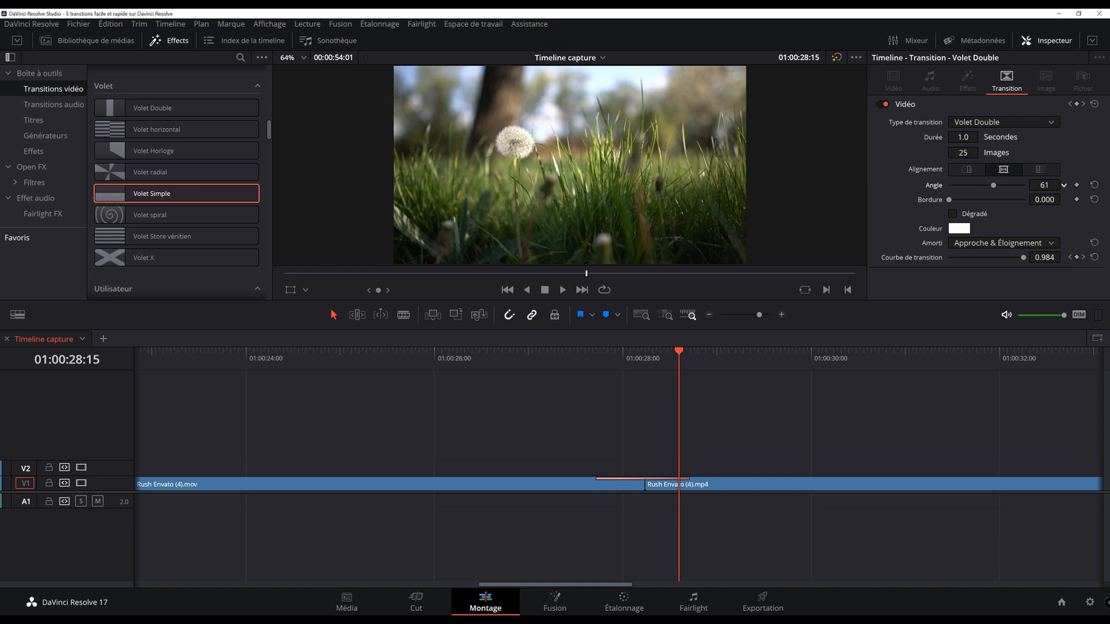
left_click(595, 351)
key("space")
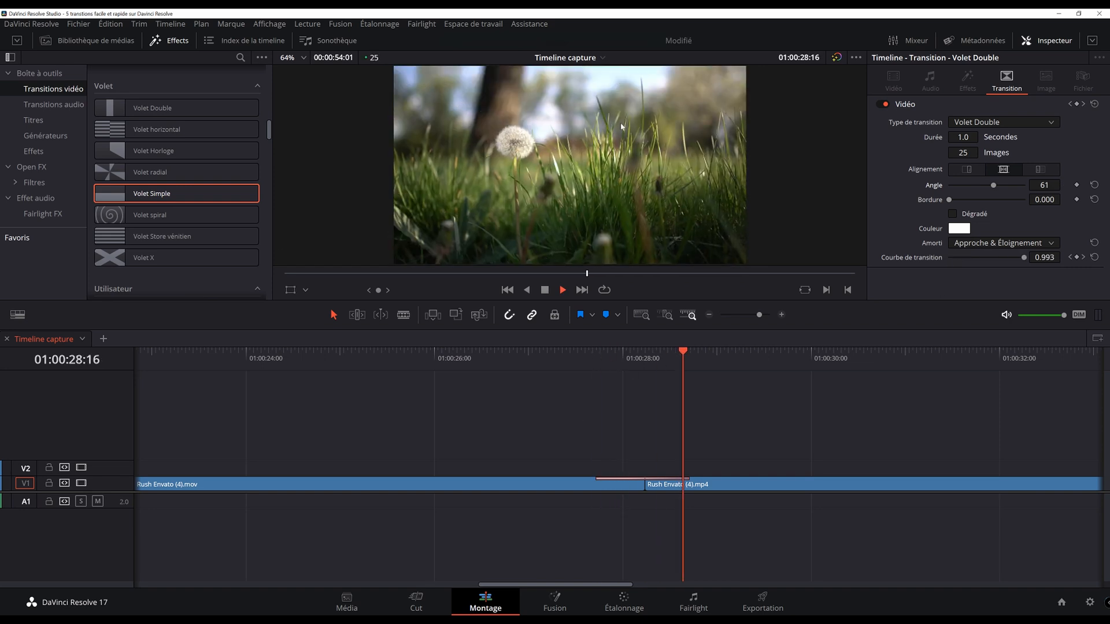
key("space")
left_click(595, 352)
key("space")
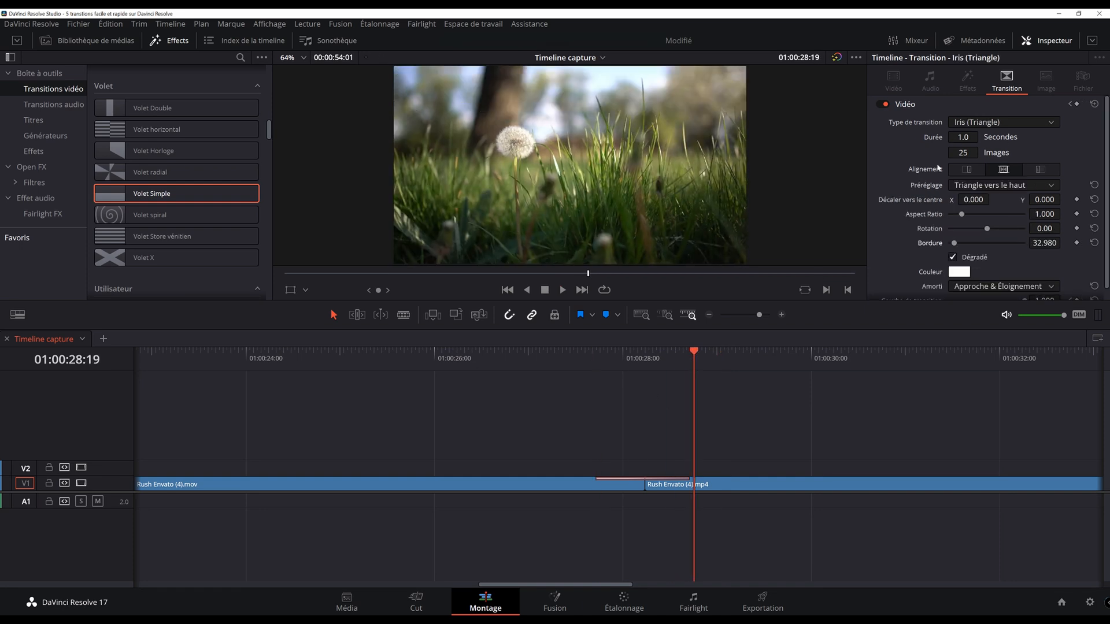
Step: Save the project and place the playhead at 01:00:32:06, ahead of the cut between Rush Envato (4).mp4 and Rush Envato (3).mp4
key("ctrl+s")
left_click(1002, 122)
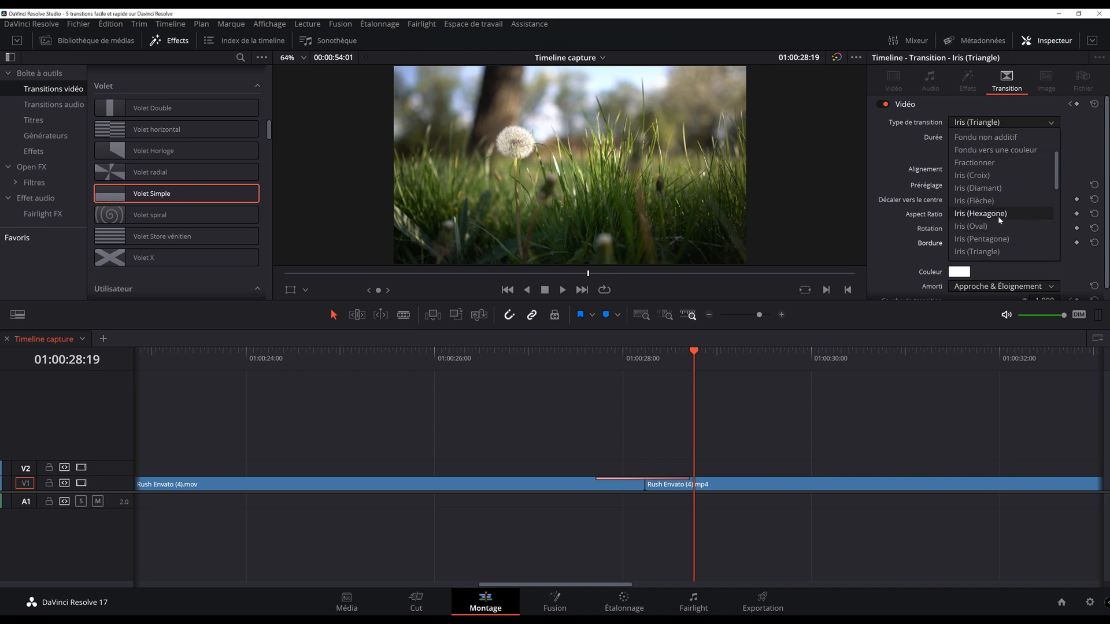
scroll(1017, 208, "down", 5)
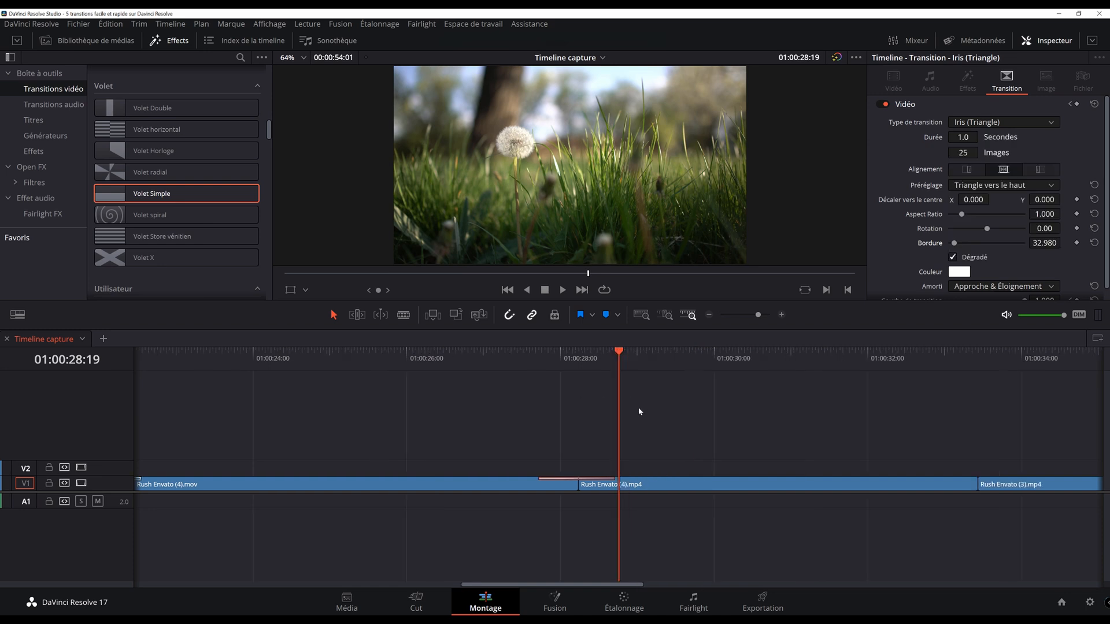
scroll(640, 411, "right", 3)
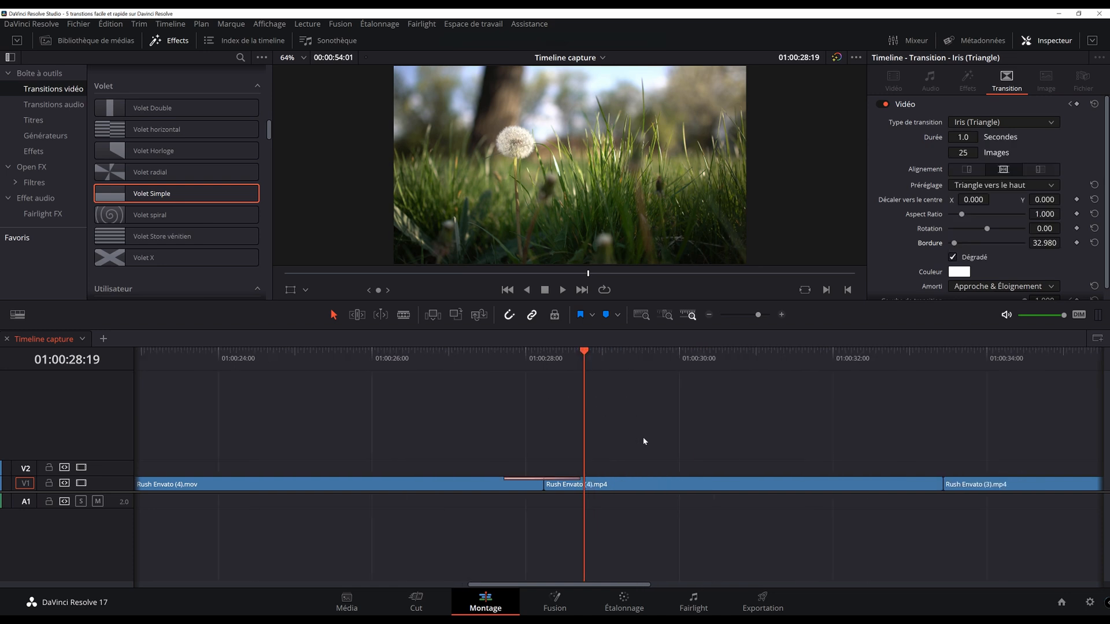
scroll(646, 399, "right", 2)
left_click(782, 358)
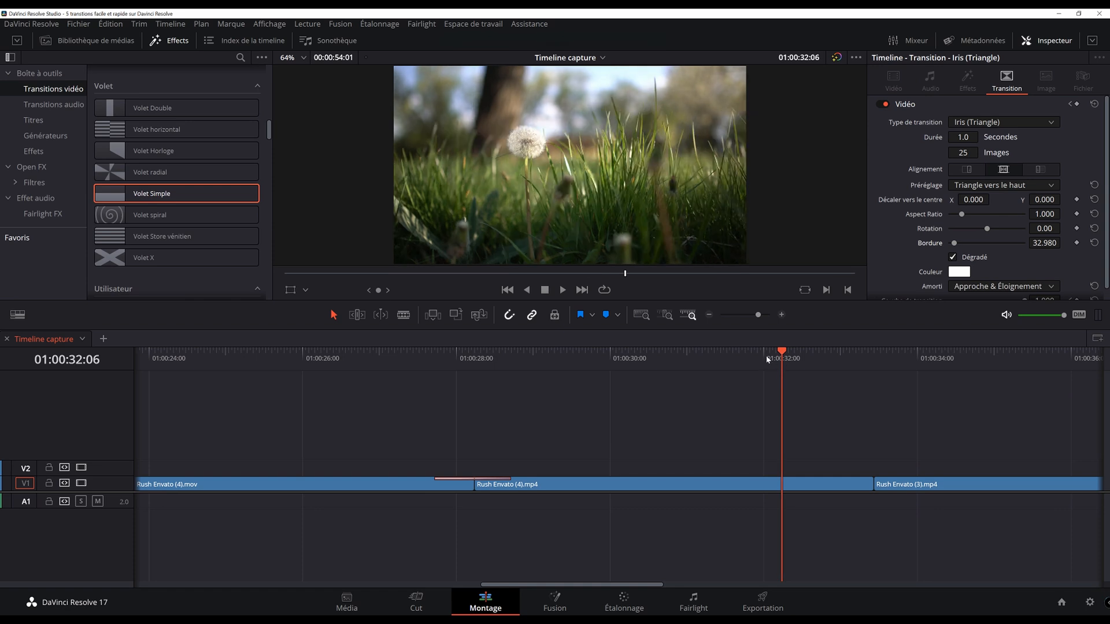
Step: Preview the Volet Store vénitien, Cœur, Rectangle and Porte coulissante transitions from the effects library on the current frame
mouse_move(254, 238)
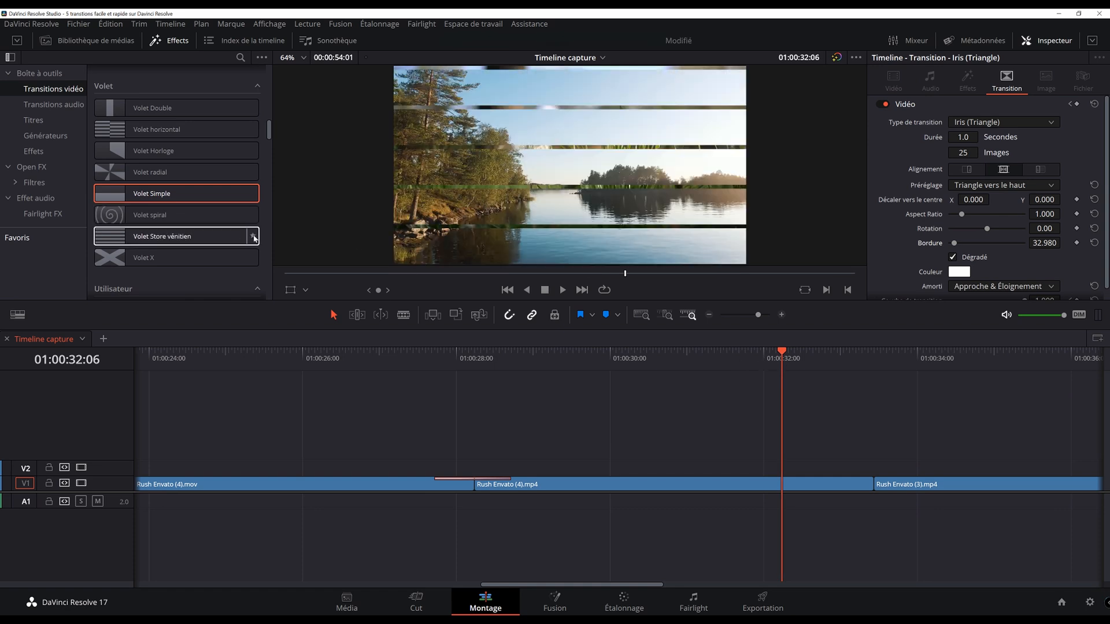
scroll(174, 225, "up", 6)
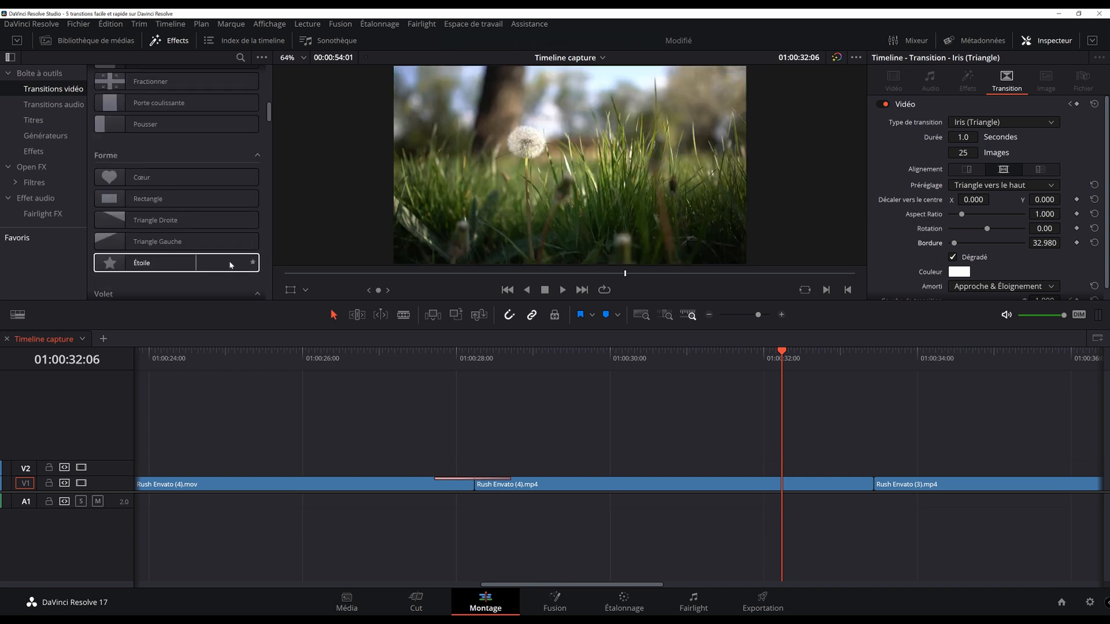
mouse_move(160, 176)
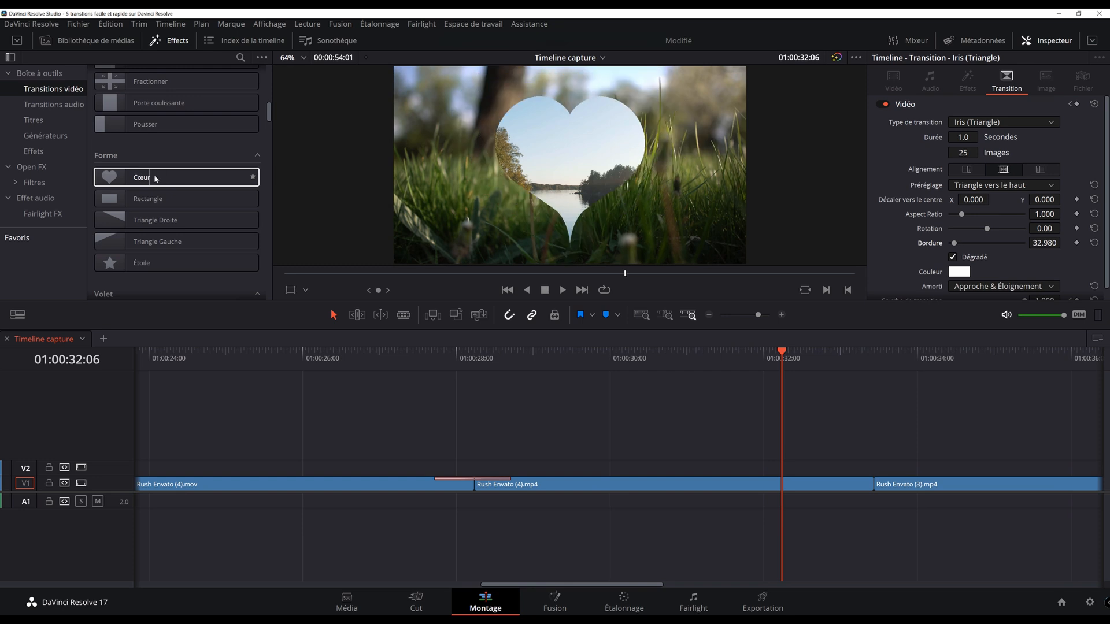
mouse_move(192, 199)
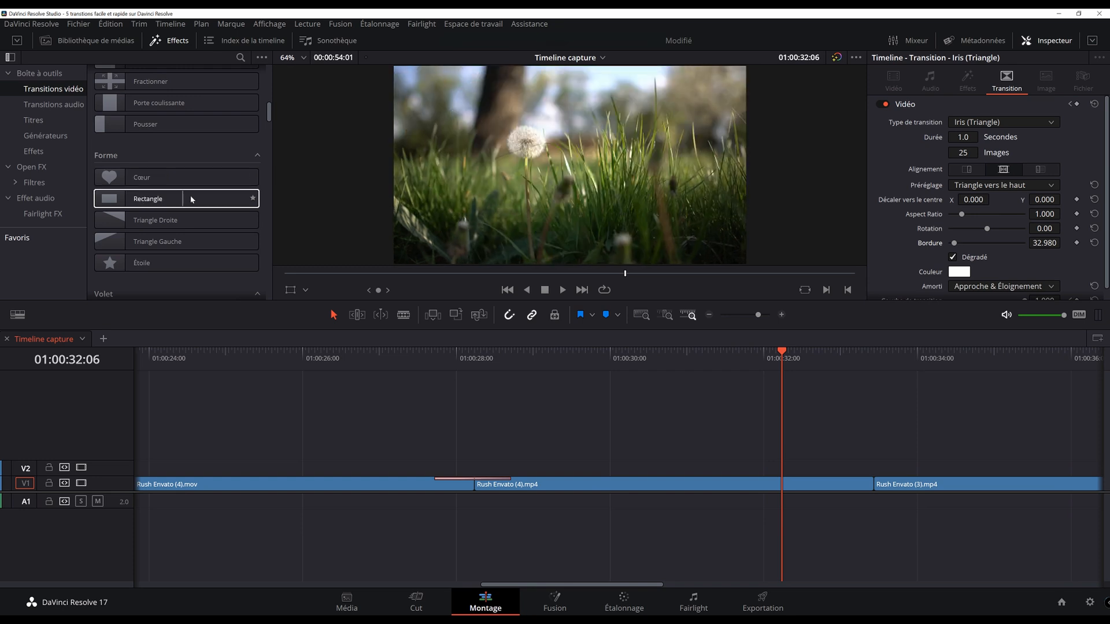
scroll(216, 198, "up", 3)
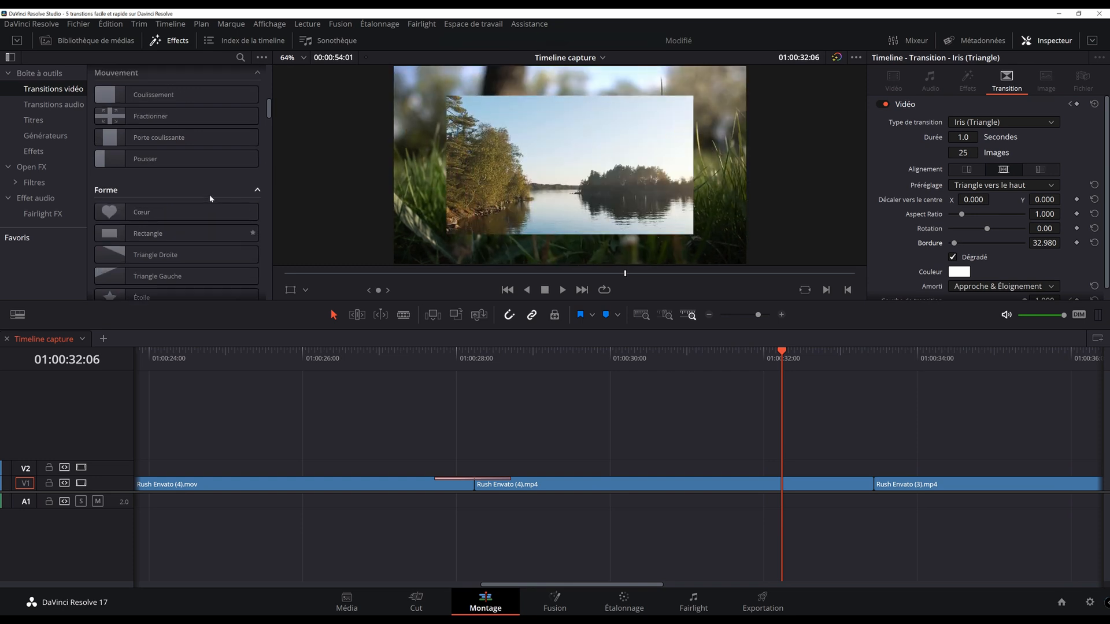
mouse_move(248, 176)
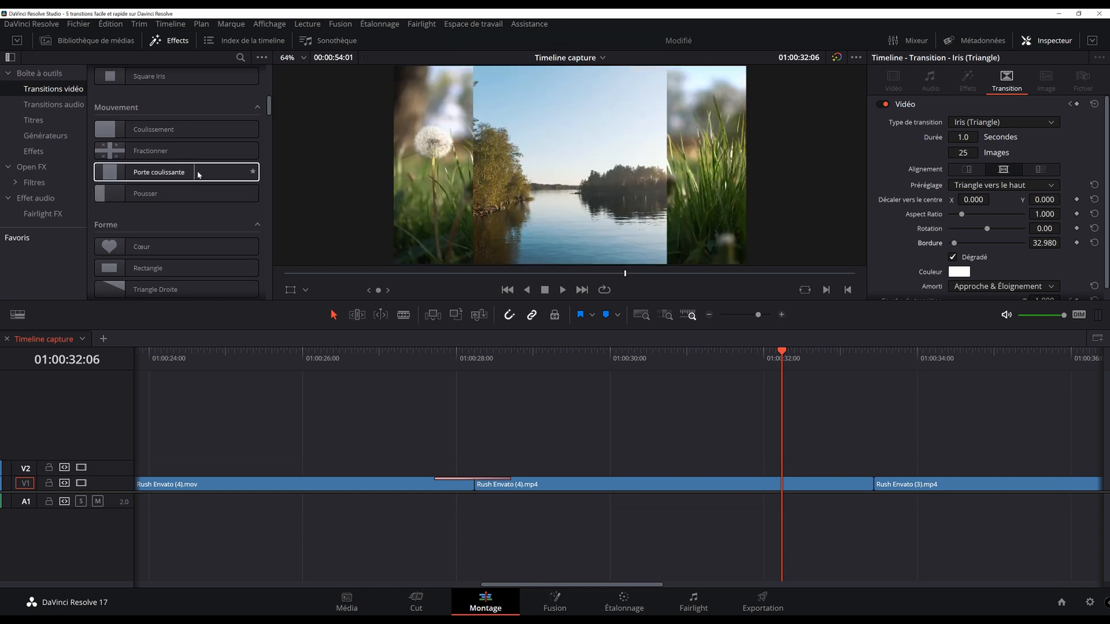
Step: Move the playhead to 01:00:32:21, closer to the cut before Rush Envato (3).mp4
left_click_drag(783, 351, 828, 353)
scroll(717, 407, "right", 2)
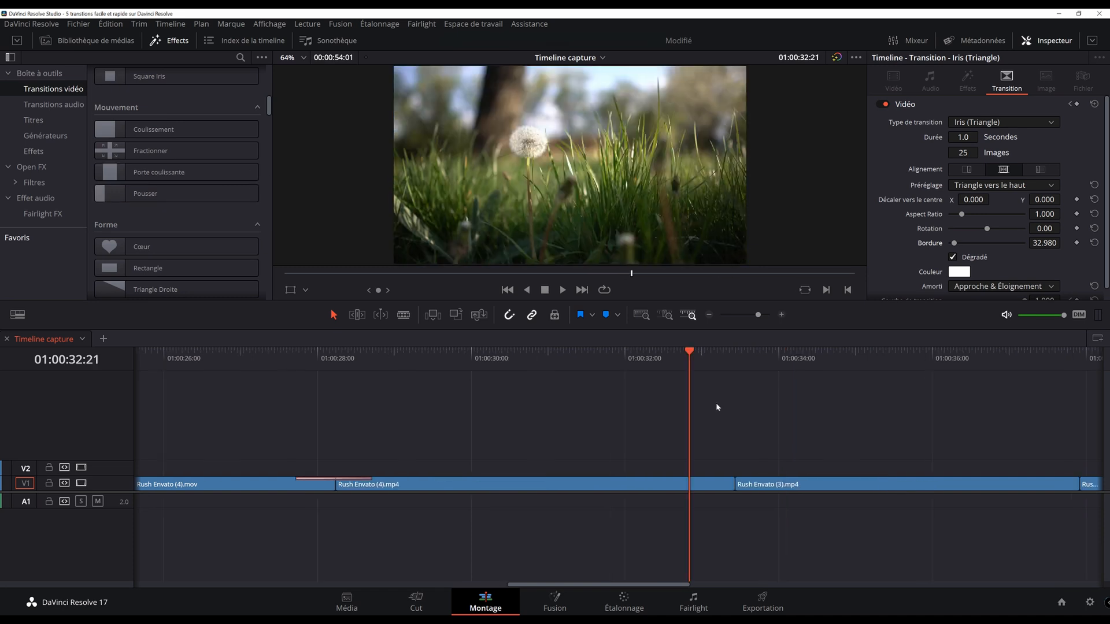
scroll(711, 401, "right", 2)
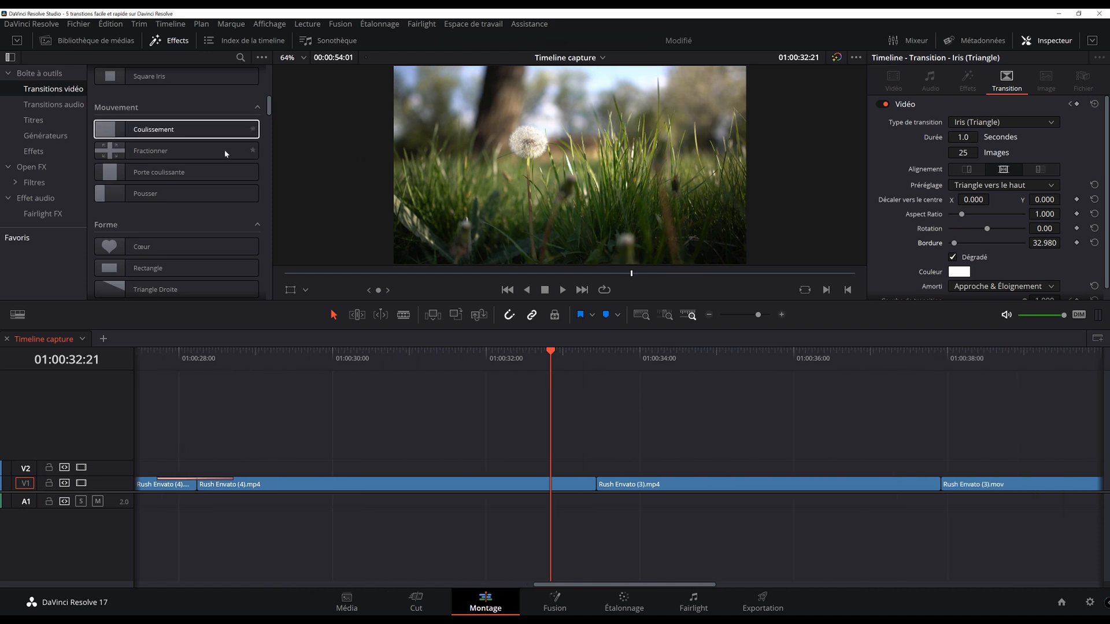
scroll(237, 160, "up", 5)
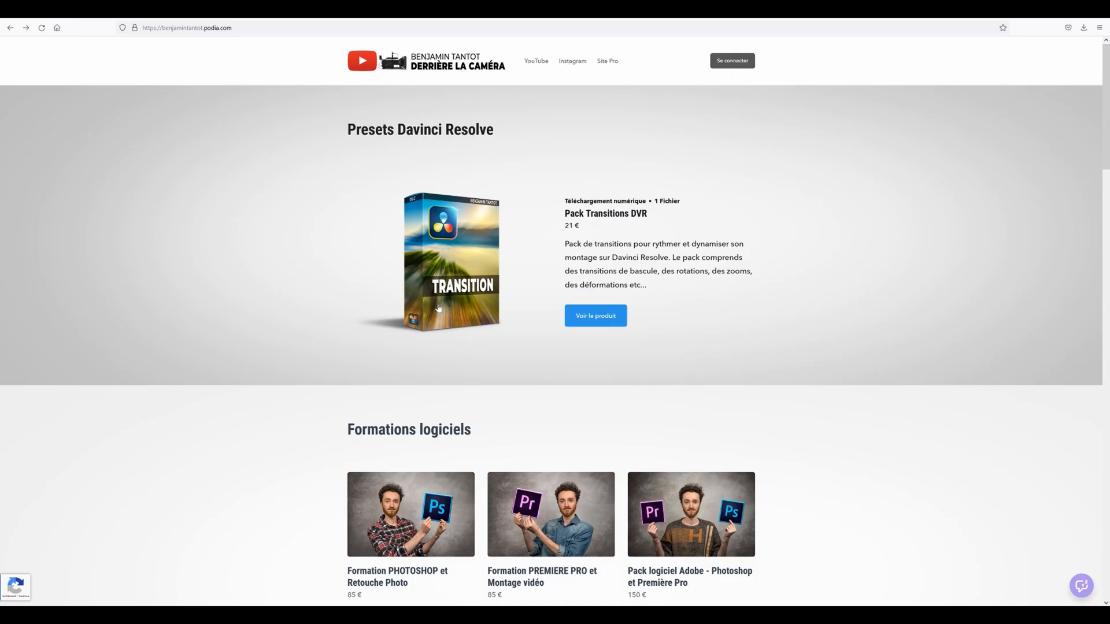
Step: Switch to the web browser, open the Pack Transitions DVR product page and look through its description
left_click(603, 322)
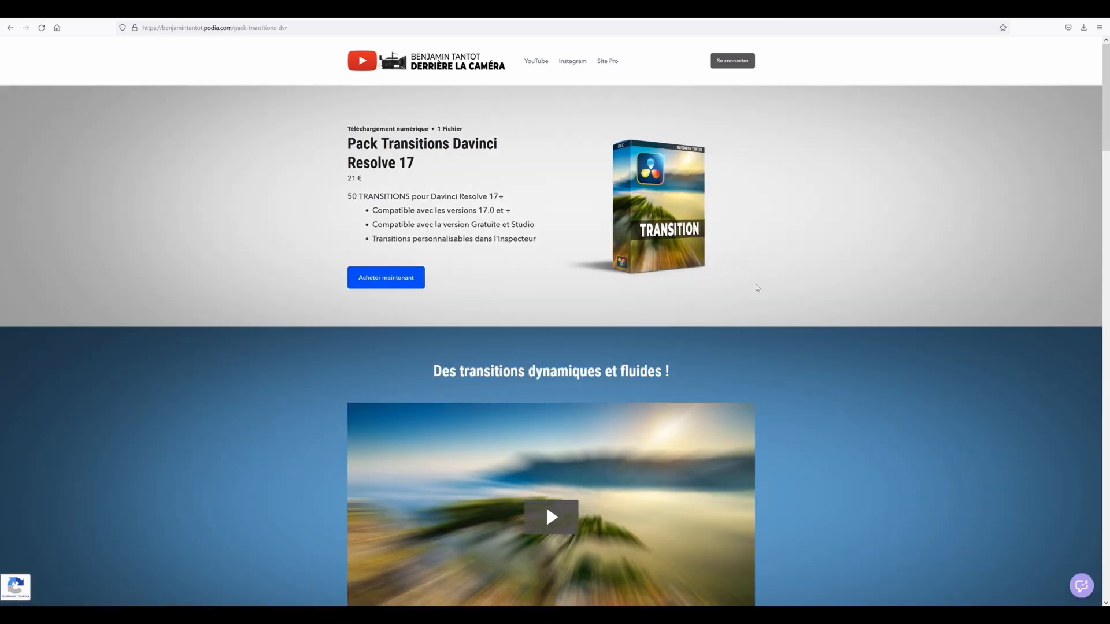
scroll(646, 324, "down", 3)
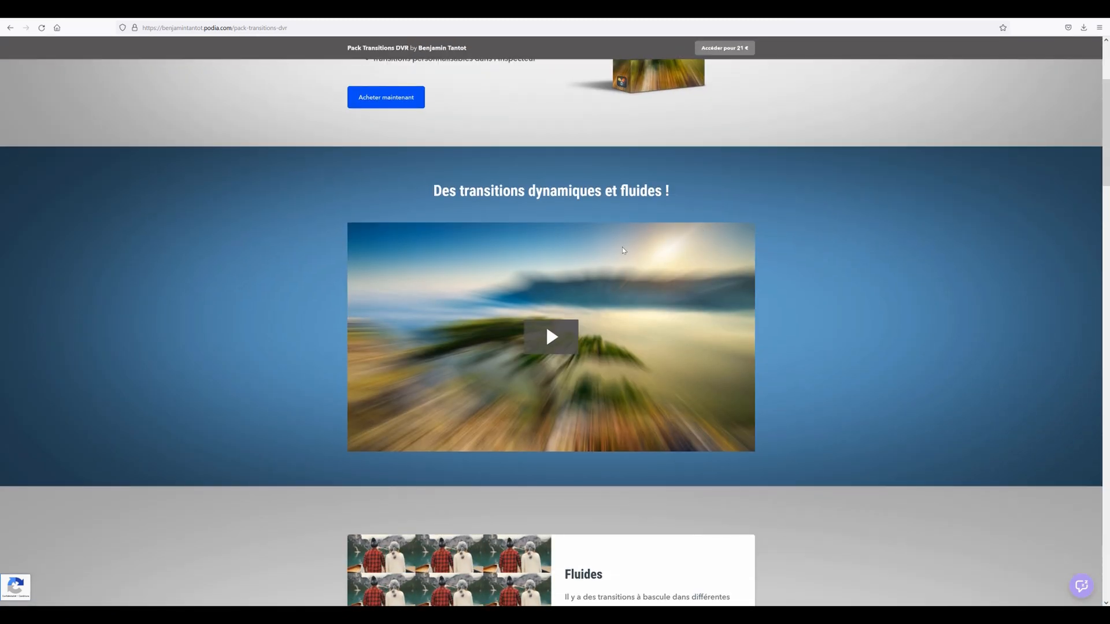
scroll(599, 293, "down", 1)
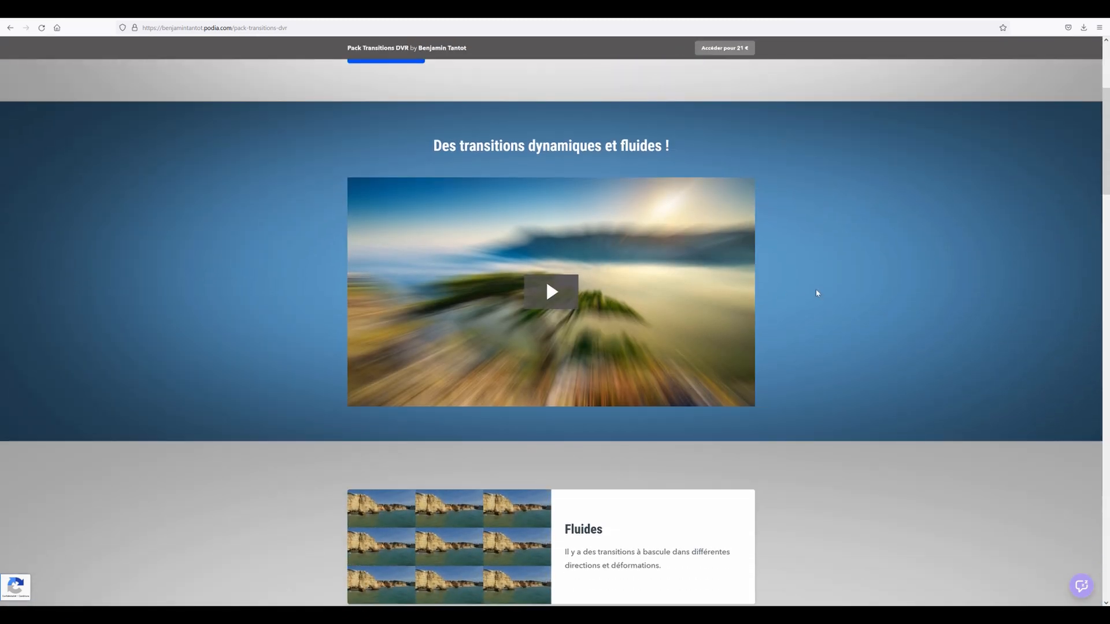
scroll(797, 292, "down", 3)
scroll(792, 288, "down", 2)
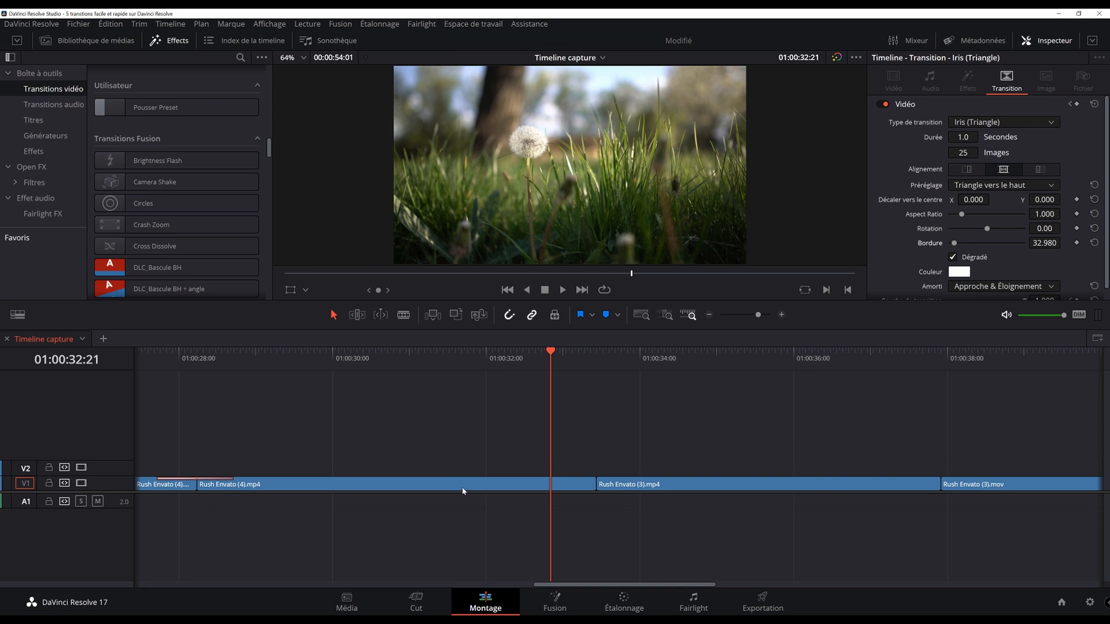
Step: Switch back to DaVinci Resolve and add the DLC_Bascule DG Fusion transition on the cut between Rush Envato (4).mp4 and Rush Envato (3).mp4
scroll(267, 141, "down", 1)
scroll(267, 141, "down", 2)
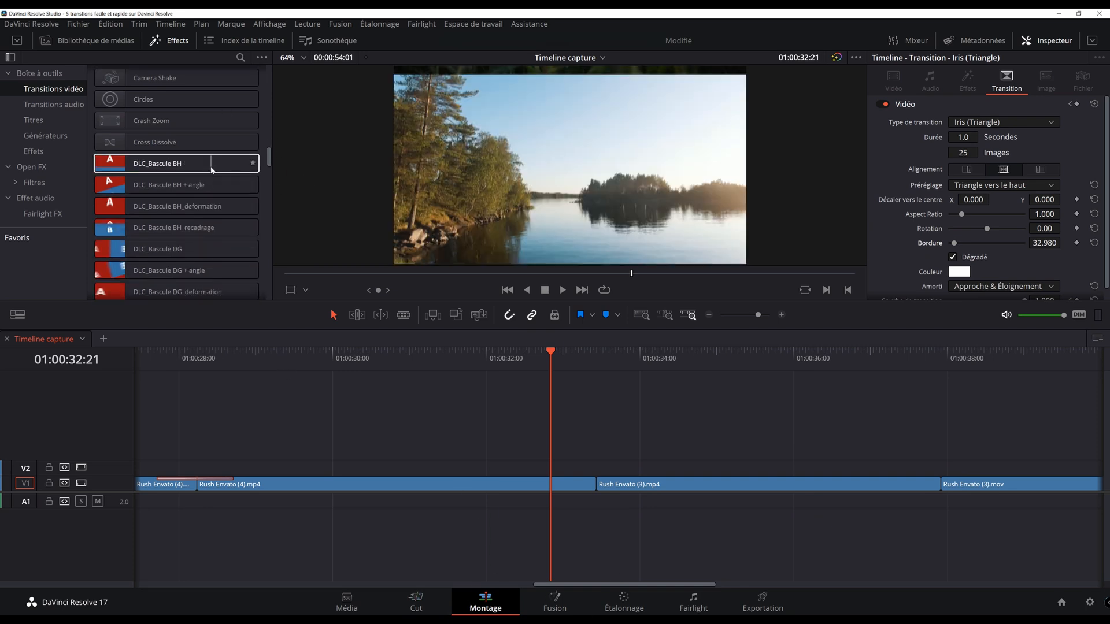
left_click(173, 250)
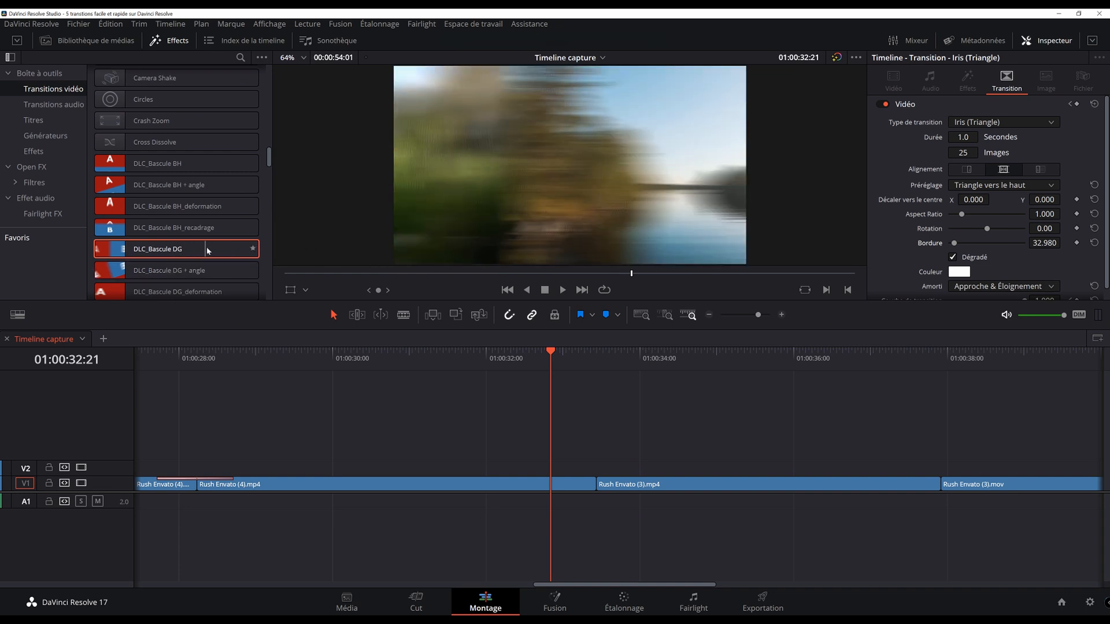
left_click_drag(184, 257, 595, 481)
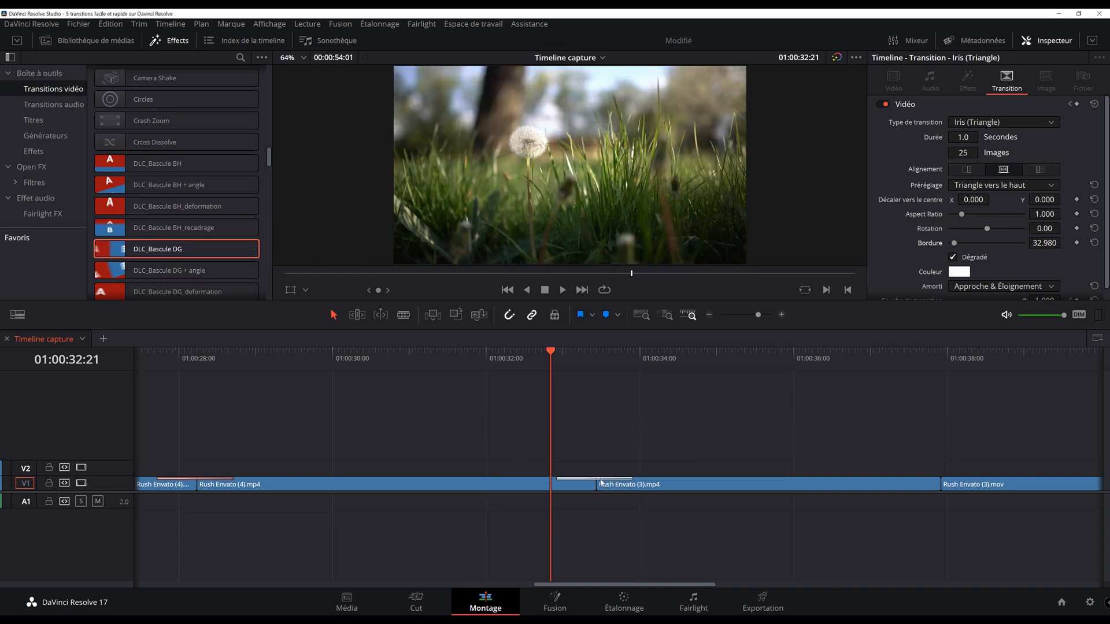
Step: Play the DLC_Bascule DG transition several times, scrub through it and return the playhead to 01:00:32:19
key("space")
left_click(550, 368)
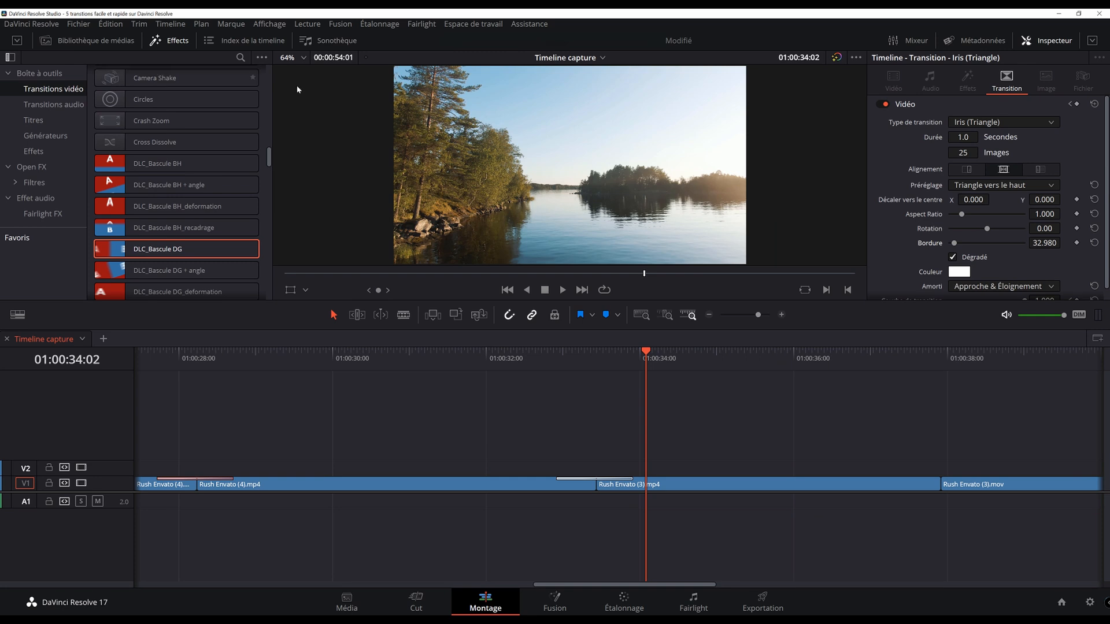
left_click(551, 354)
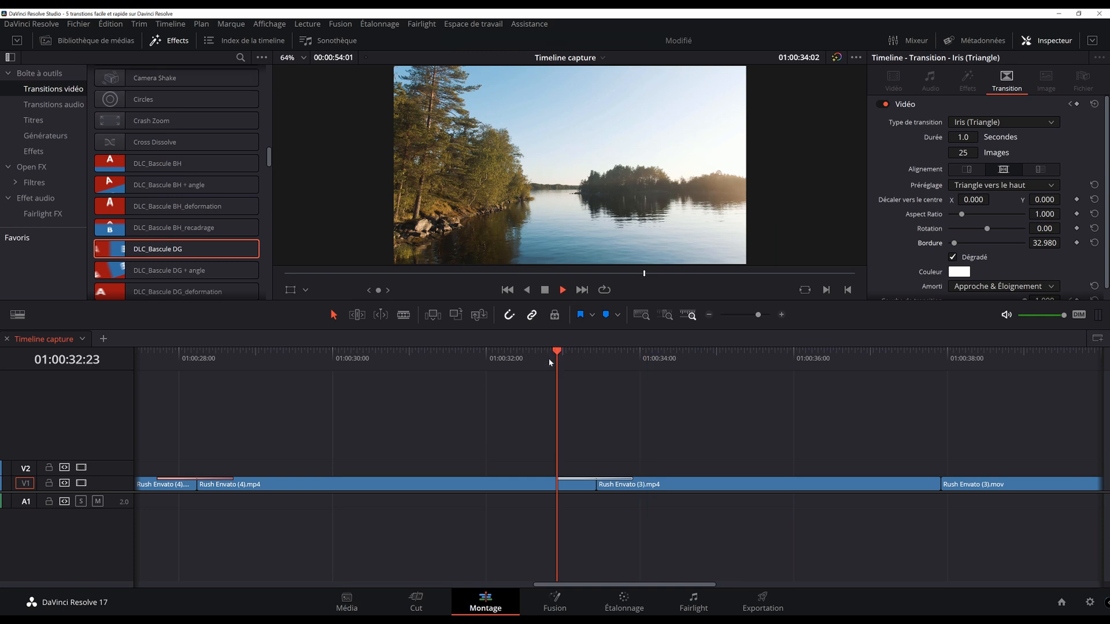
key("space")
key("j")
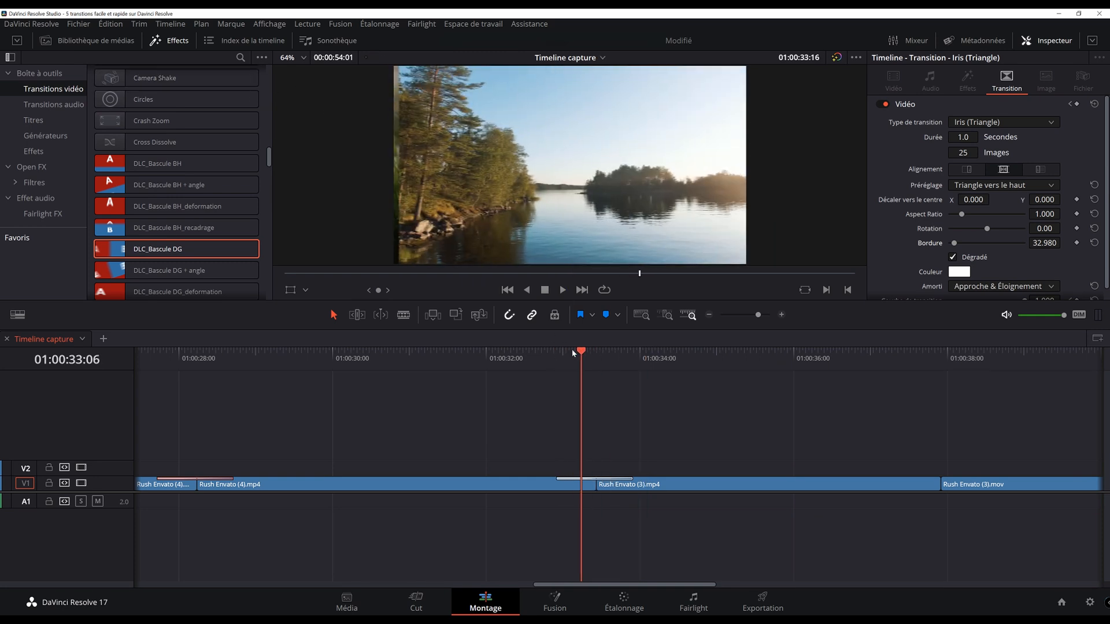
key("k")
key("space")
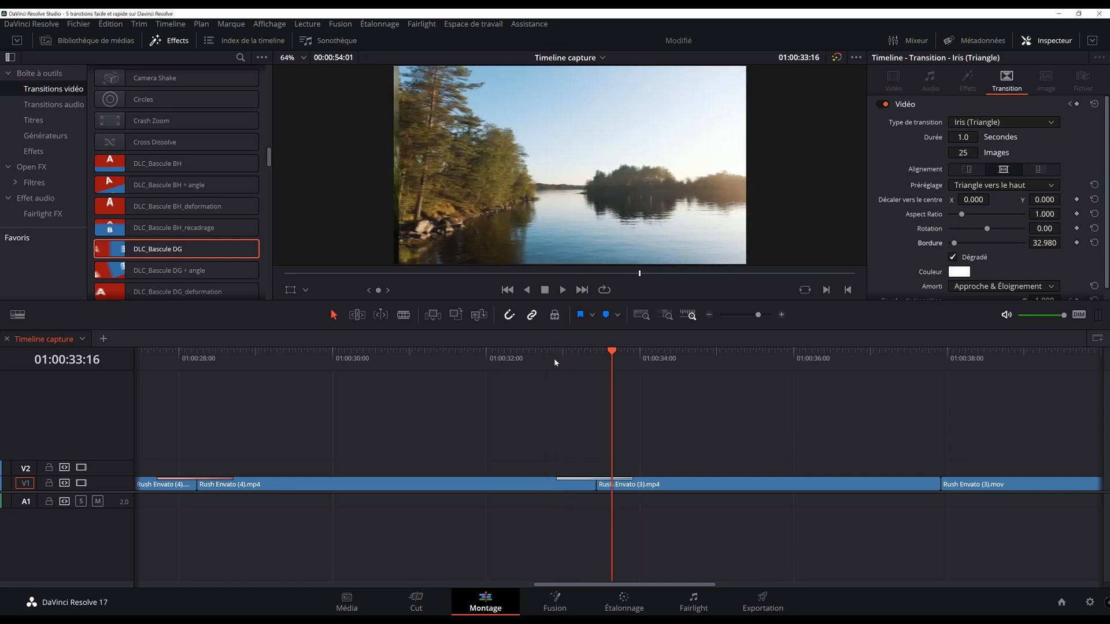
left_click_drag(574, 357, 595, 363)
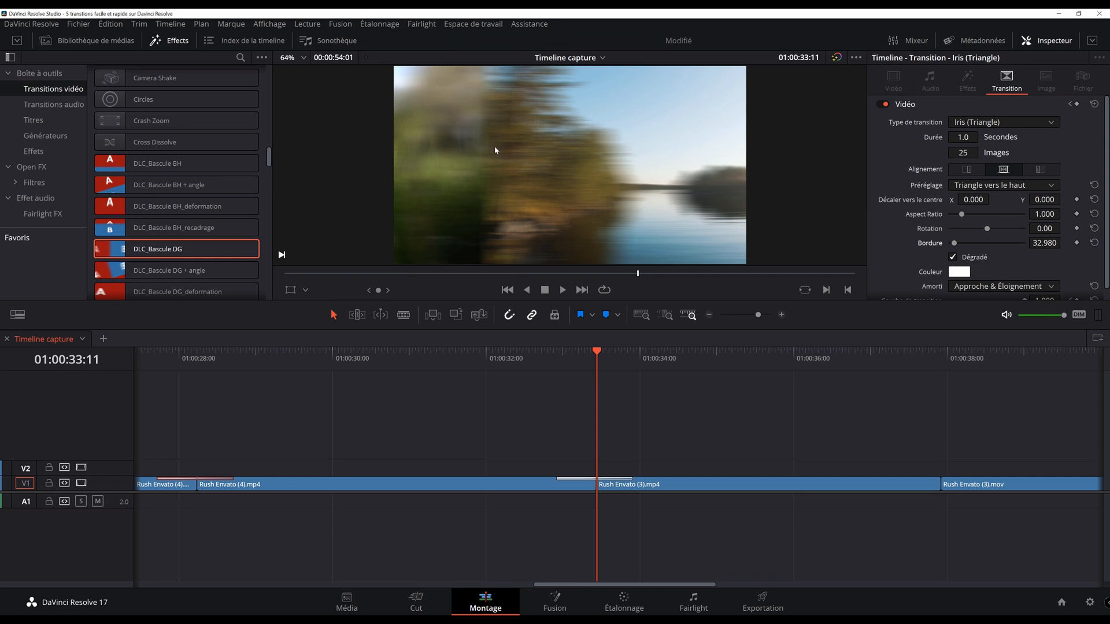
left_click(544, 359)
Step: Lengthen the DLC_Bascule DG transition on the timeline to 2.0 seconds (49 images)
left_click(629, 479)
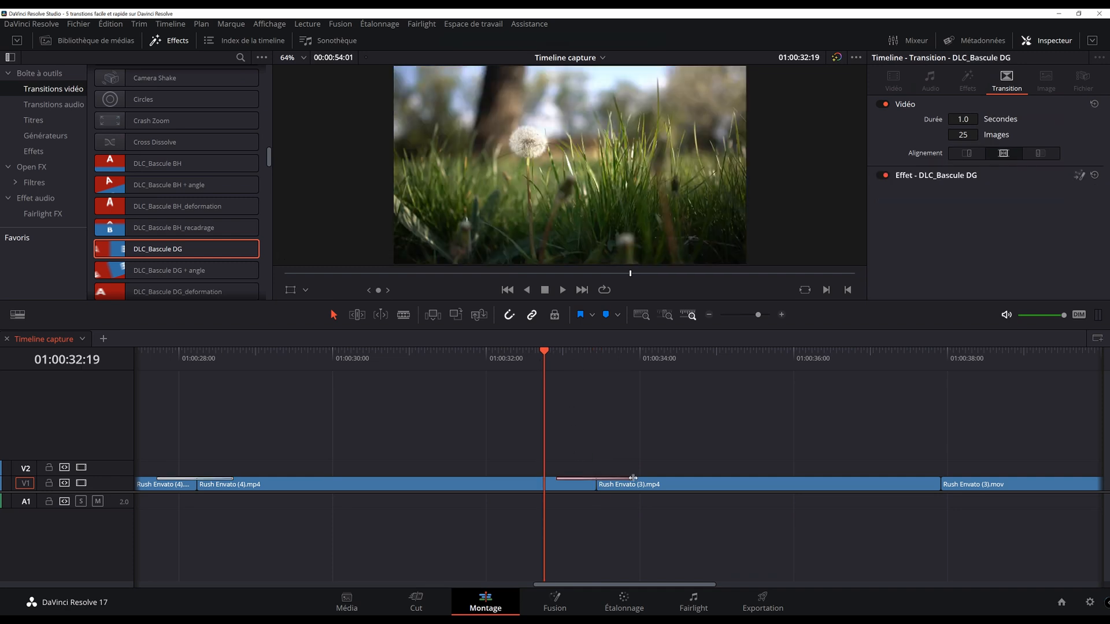
left_click(621, 452)
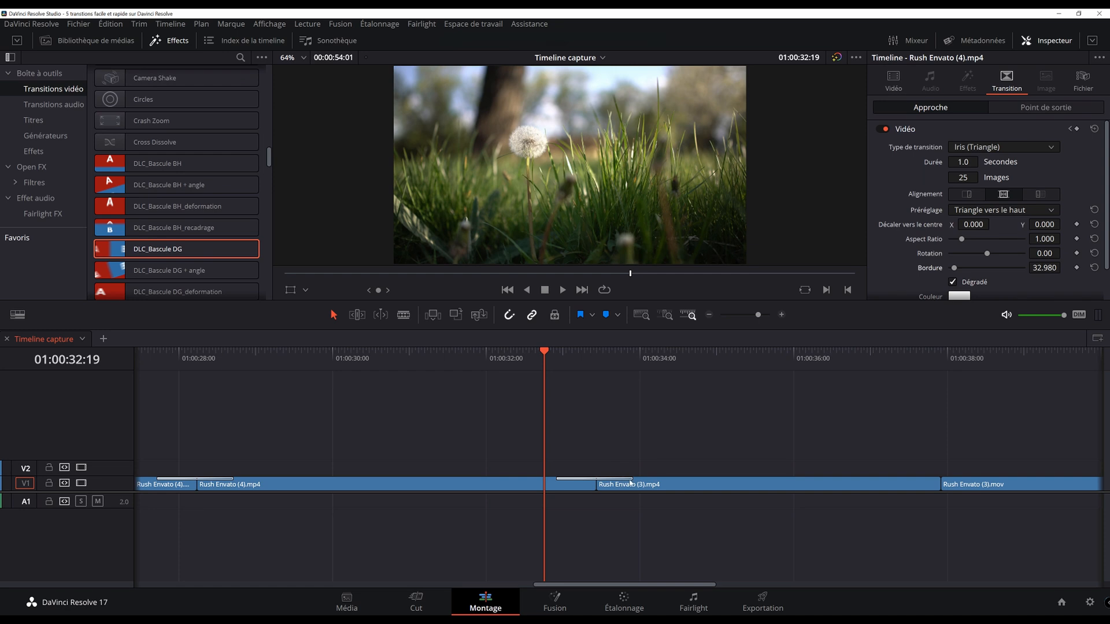
left_click_drag(631, 477, 673, 479)
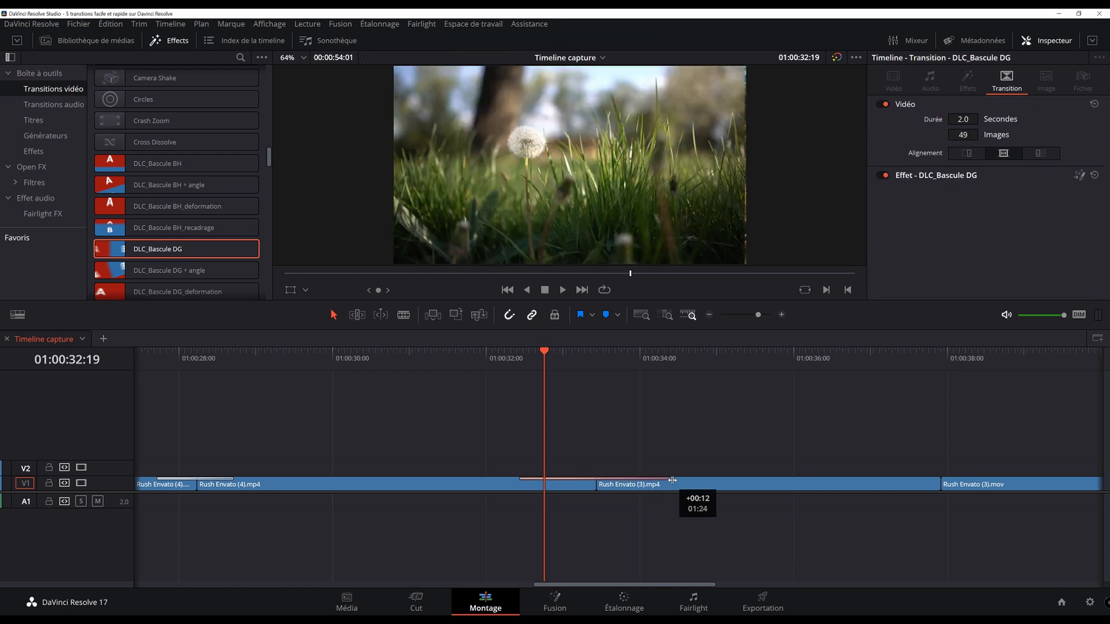
Step: Play the 2.0-second DLC_Bascule DG transition between Rush Envato (4).mp4 and Rush Envato (3).mp4 to check its slower movement
key("Up")
key("space")
key("space")
left_click(518, 369)
key("space")
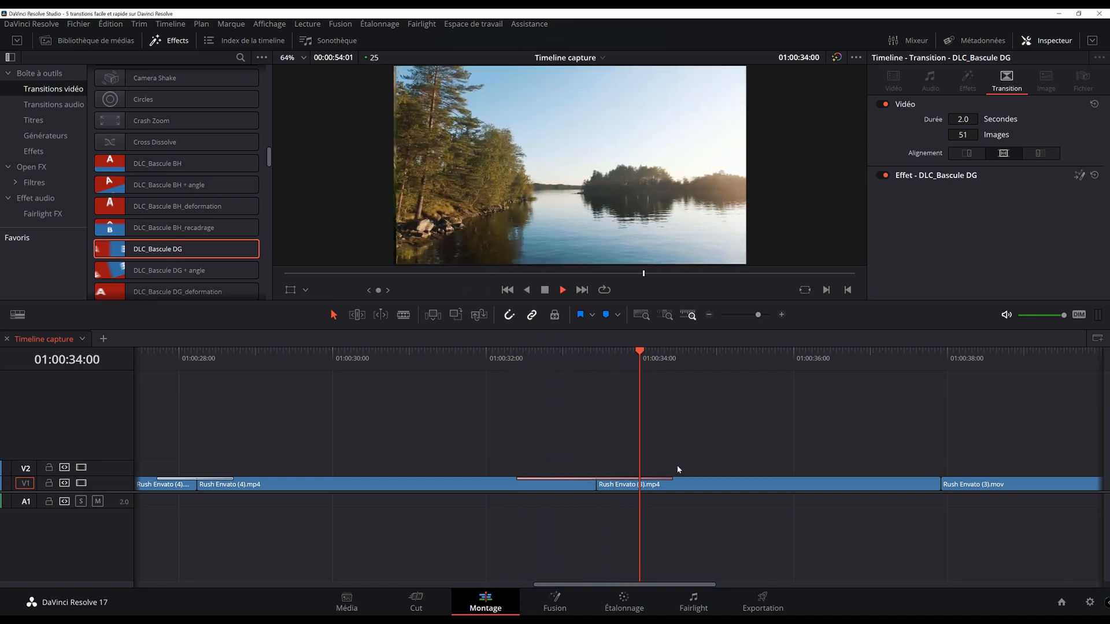
key("space")
Step: Shorten the DLC_Bascule DG transition on the timeline to 0.6 seconds (15 images) and play it
left_click_drag(670, 480, 617, 479)
left_click(572, 373)
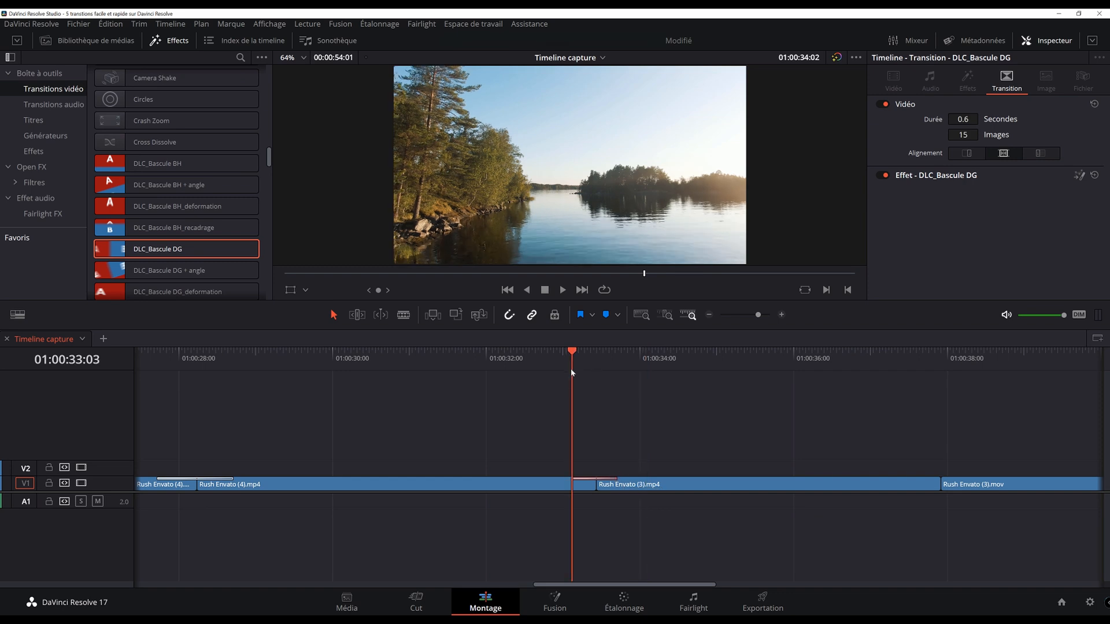
key("space")
Step: Add the DLC_Bascule DG + angle transition on the cut between Rush Envato (3).mp4 and Rush Envato (3).mov and play it
scroll(681, 465, "right", 3)
scroll(688, 393, "down", 2)
left_click(691, 373)
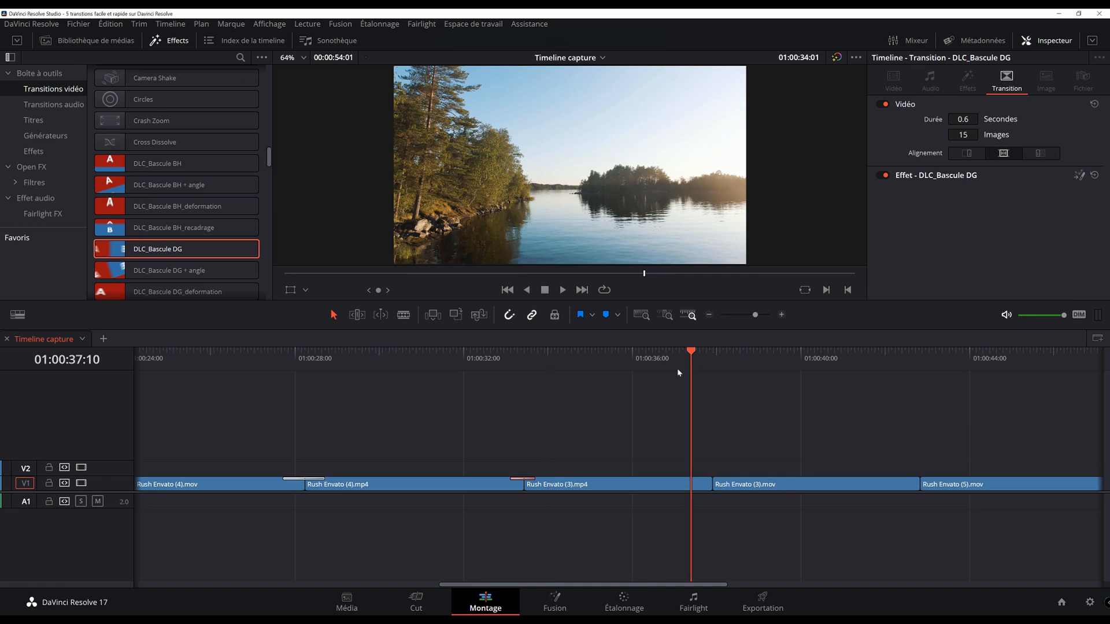
scroll(258, 191, "down", 2)
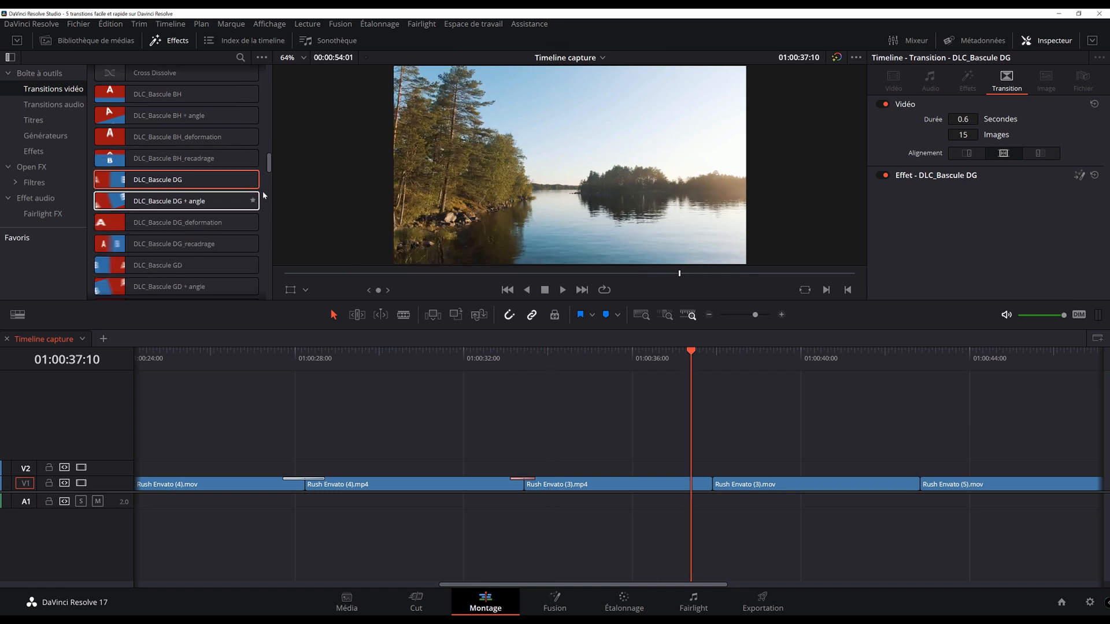
left_click_drag(216, 203, 715, 484)
key("space")
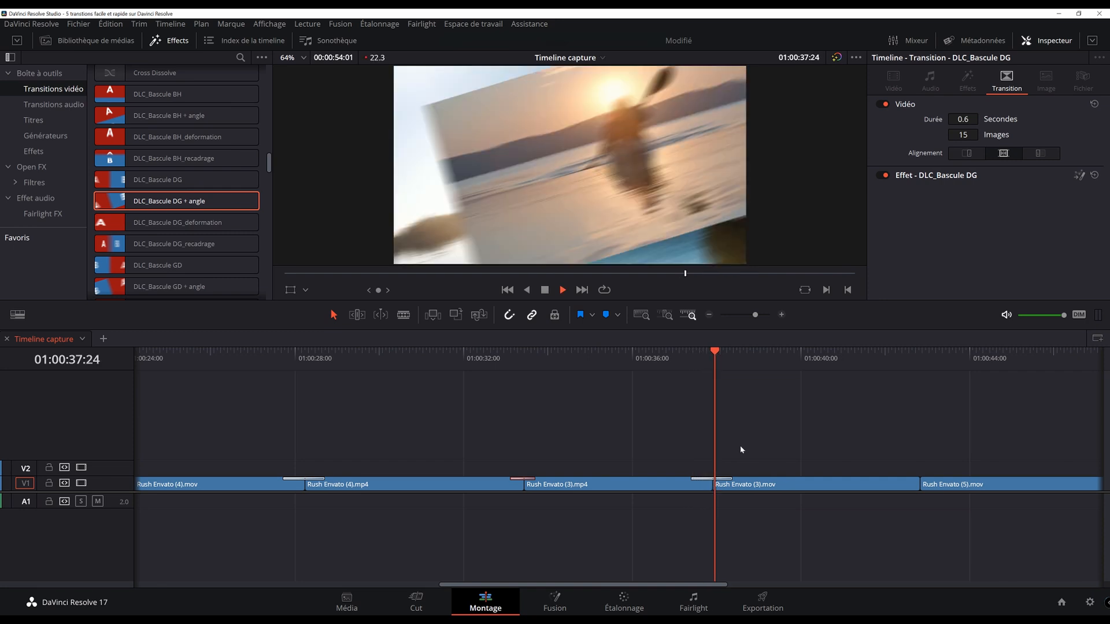
Step: Replay the DLC_Bascule DG + angle transition from just before its start
left_click(692, 366)
key("space")
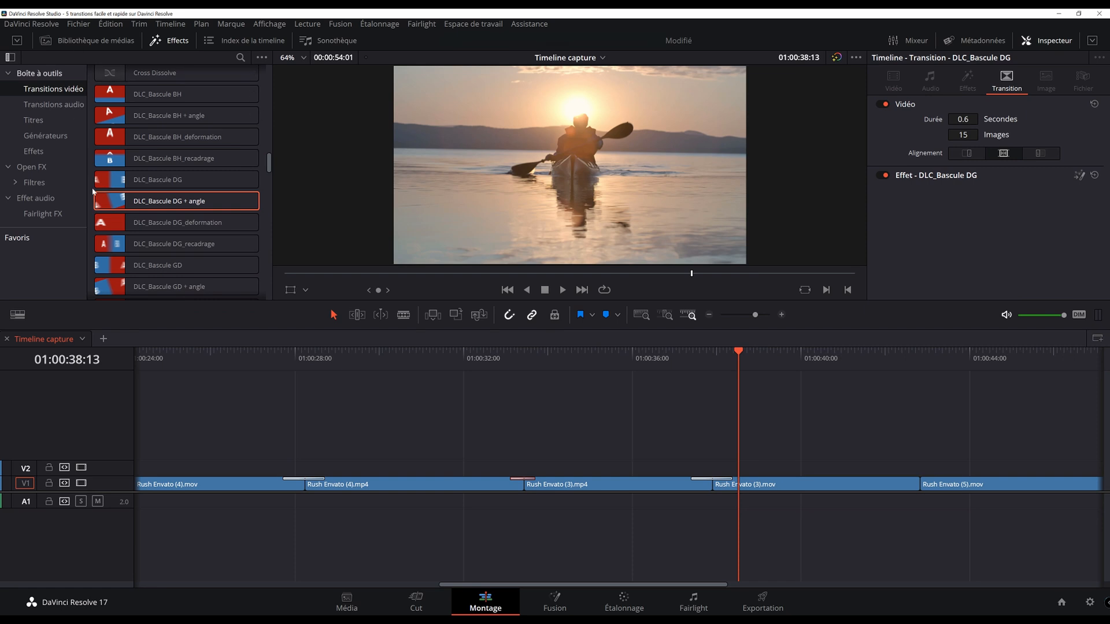
left_click(684, 368)
key("space")
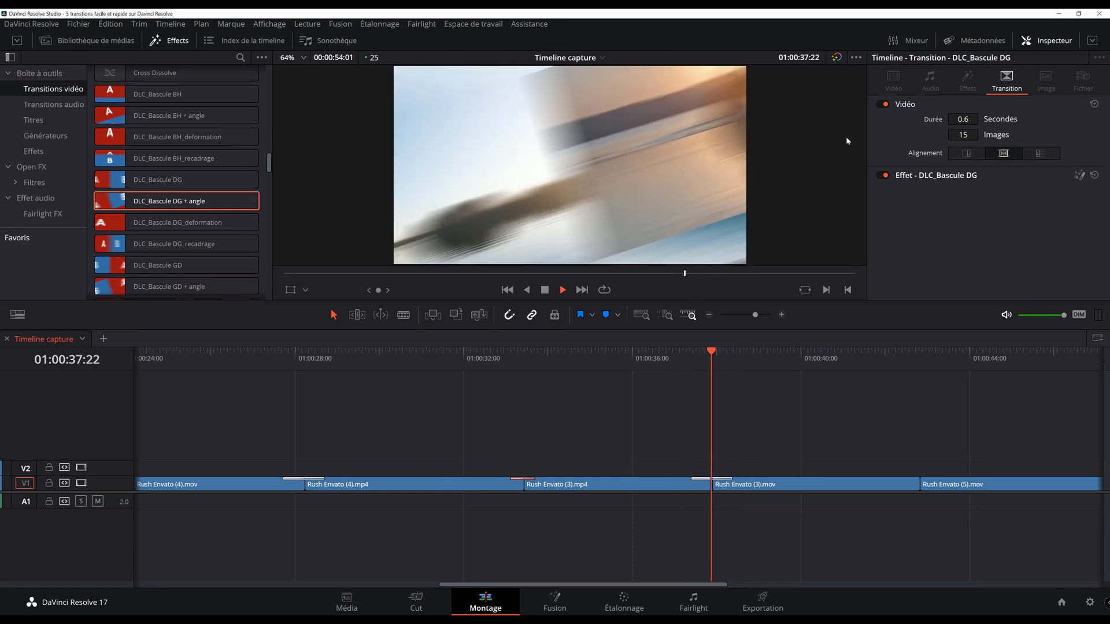
key("space")
Step: Replace the DLC_Bascule DG + angle transition before Rush Envato (3).mov with DLC_Bascule DG_deformation
scroll(516, 395, "right", 3)
left_click(475, 478)
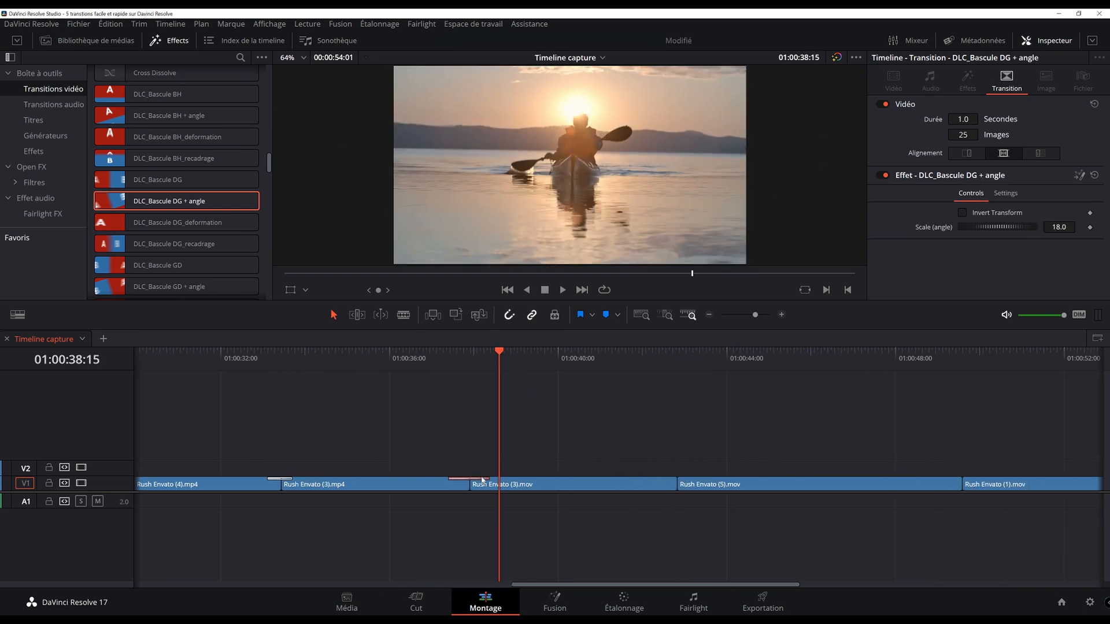
key("Delete")
scroll(218, 238, "down", 3)
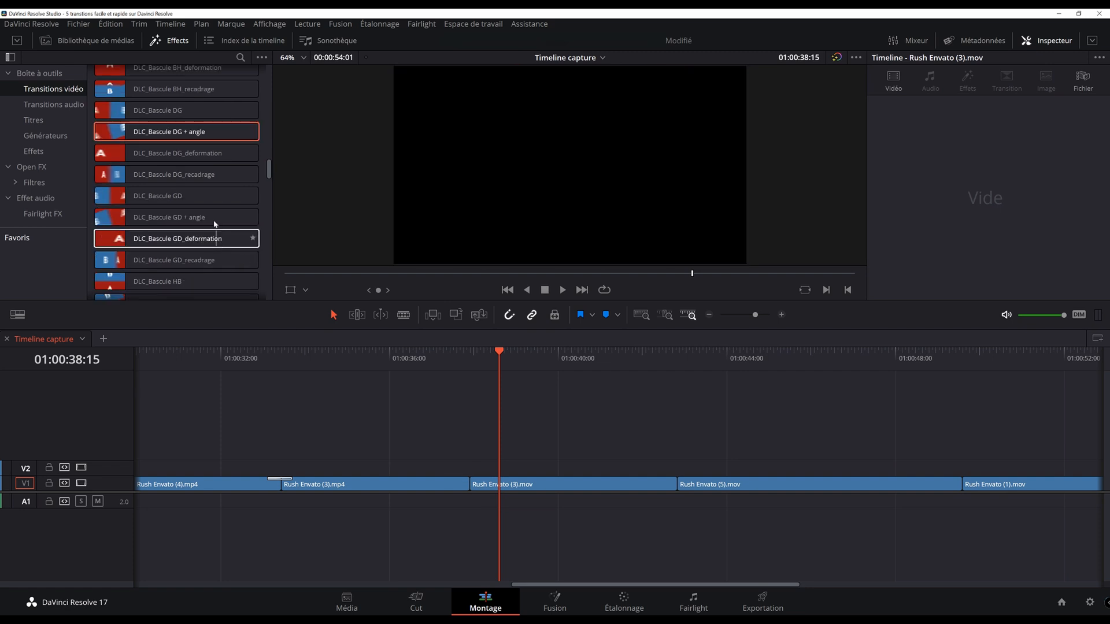
left_click_drag(218, 152, 469, 484)
Step: Play the DLC_Bascule DG_deformation transition several times from just before its start
left_click(442, 356)
key("space")
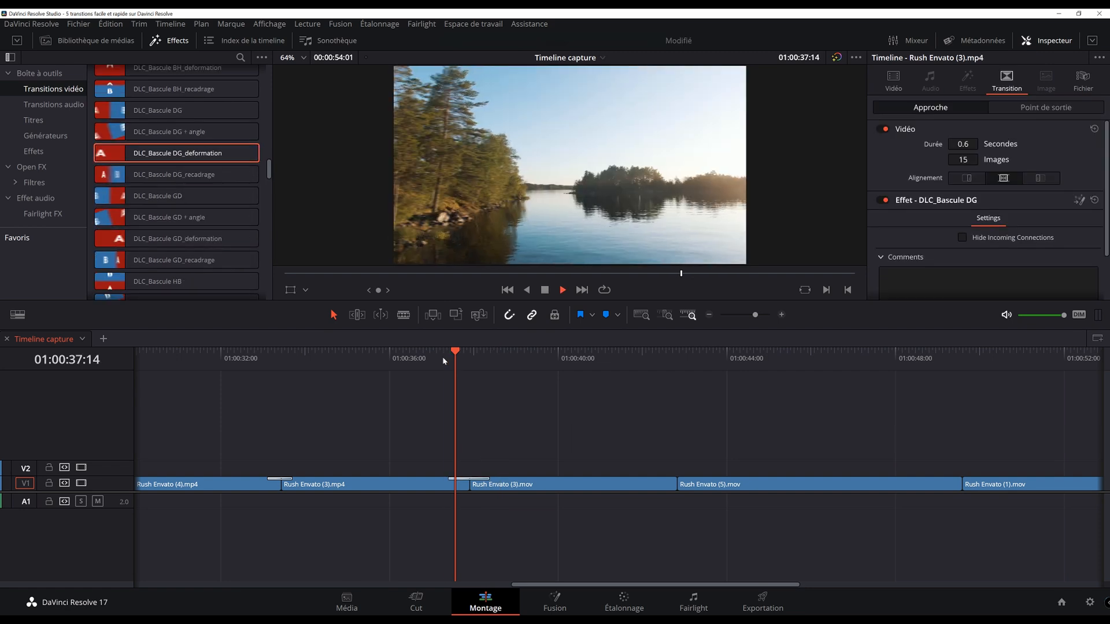
key("space")
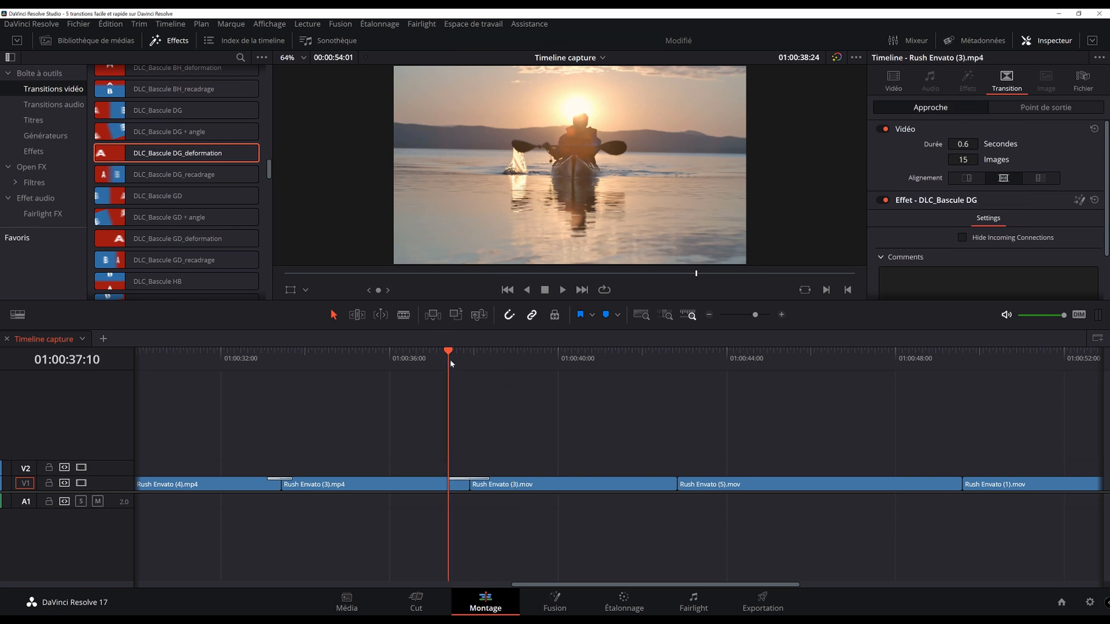
key("space")
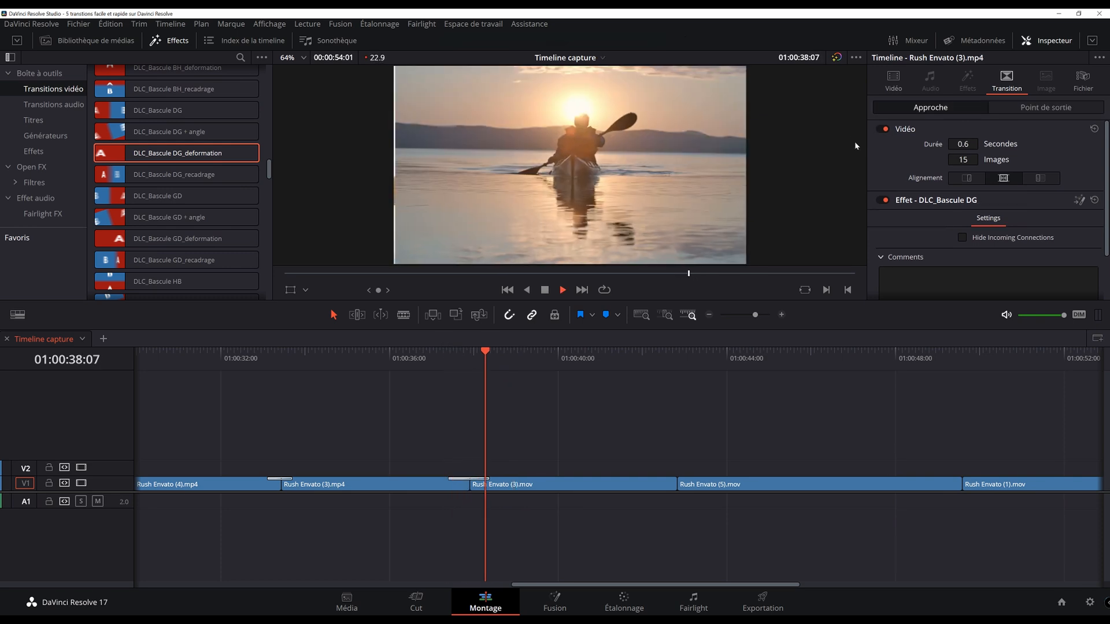
key("space")
key("space")
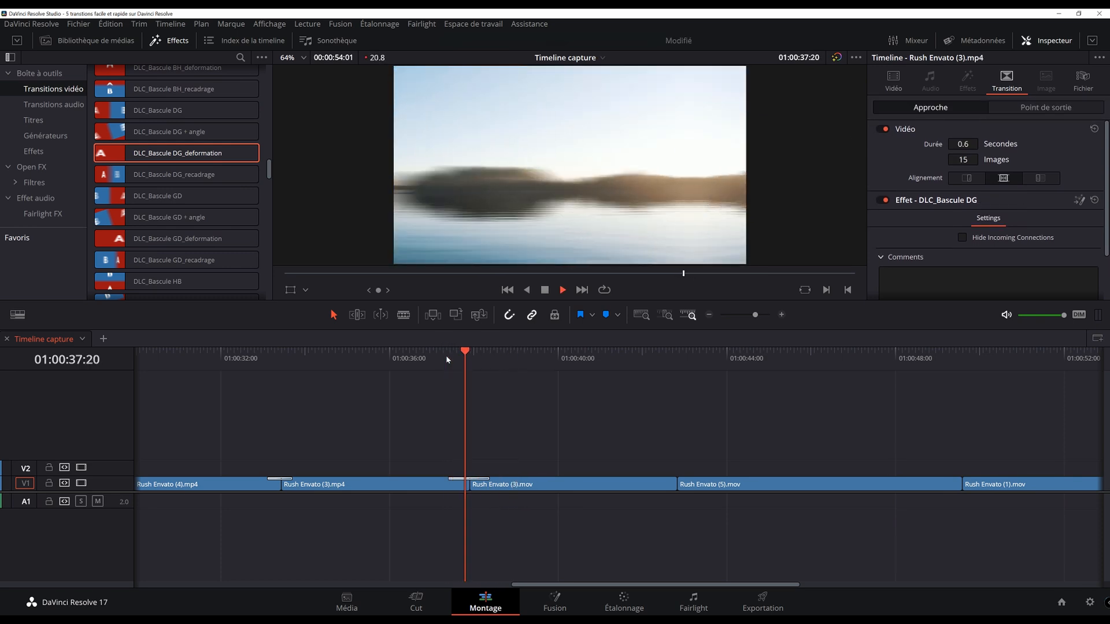
Step: Add the DLC_Bascule GD_recadrage transition on the cut between Rush Envato (3).mov and Rush Envato (5).mov and play it
scroll(667, 387, "right", 3)
left_click(589, 355)
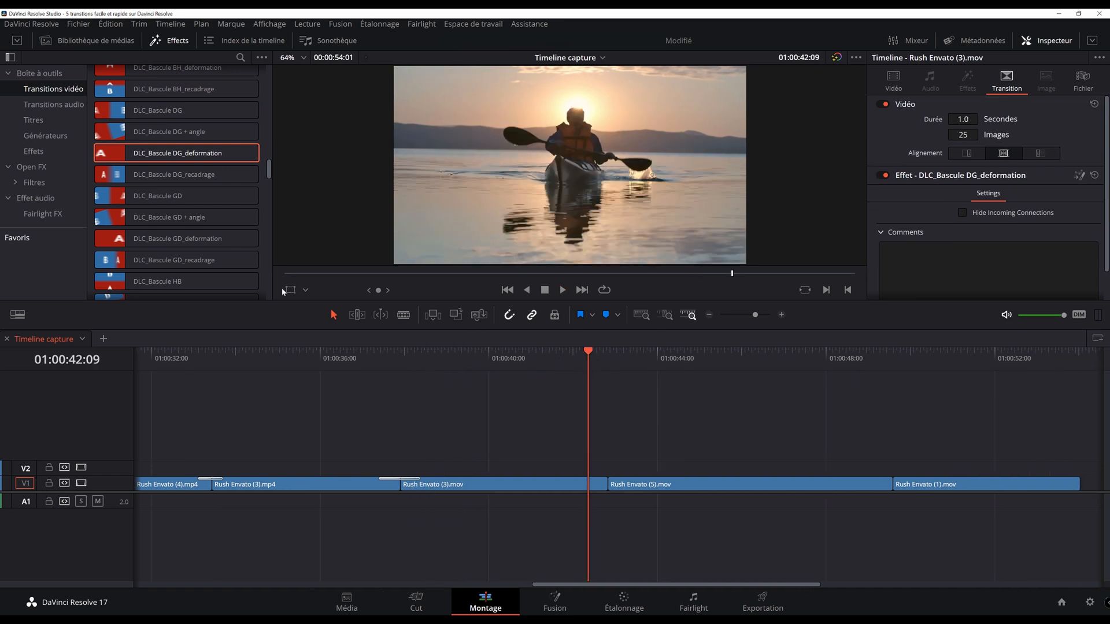
left_click_drag(204, 260, 604, 484)
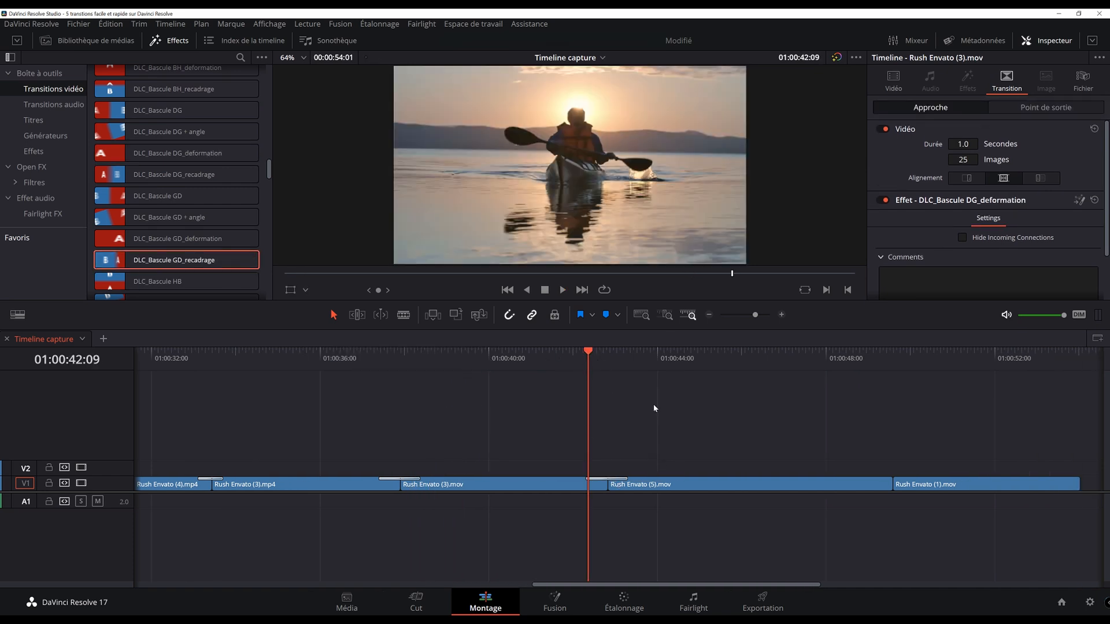
key("space")
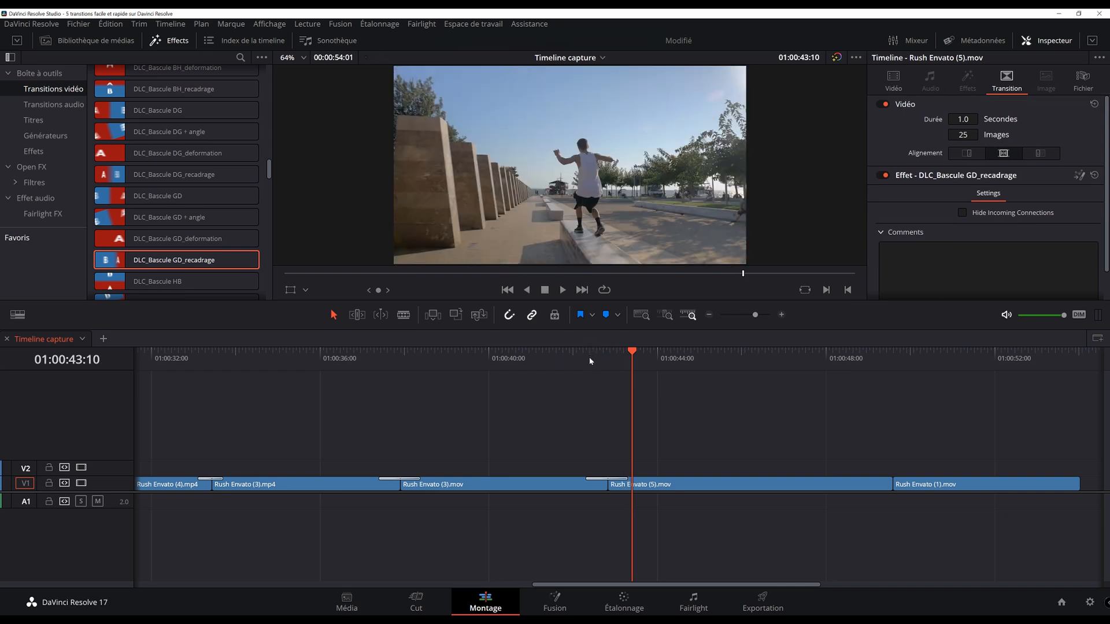
Step: Replay the DLC_Bascule GD_recadrage transition several times from its start at 01:00:42:08
left_click(594, 358)
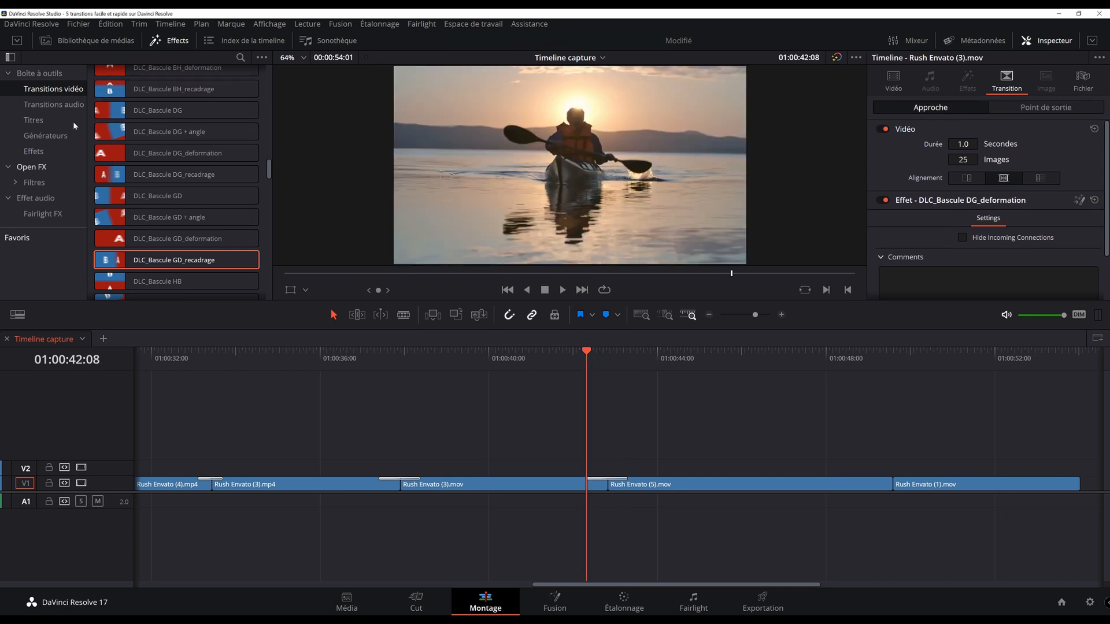
key("space")
key("Up")
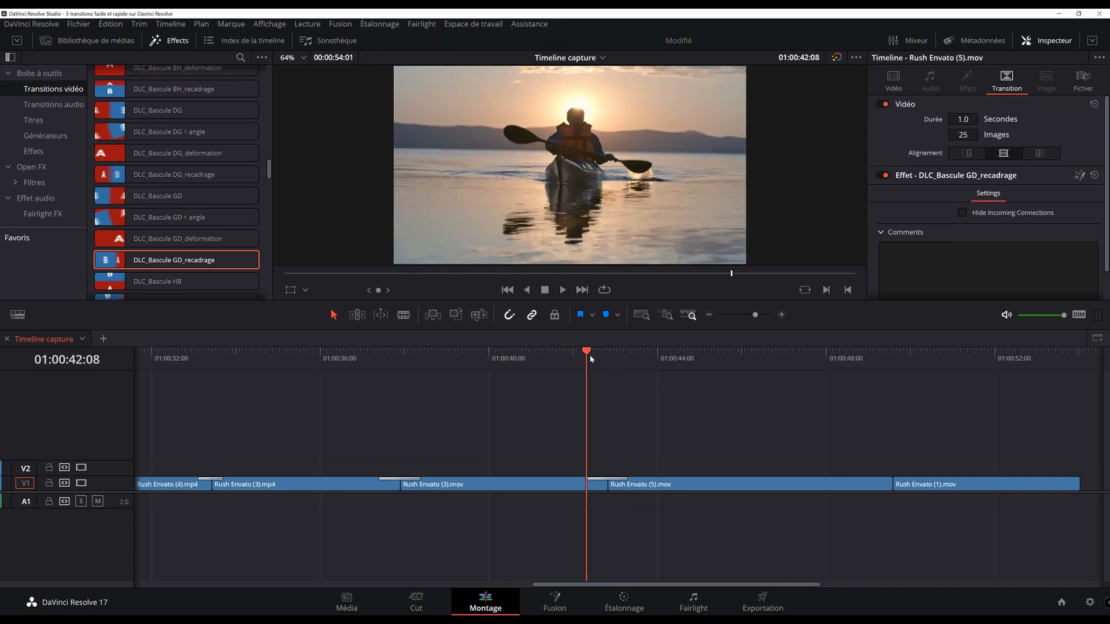
key("space")
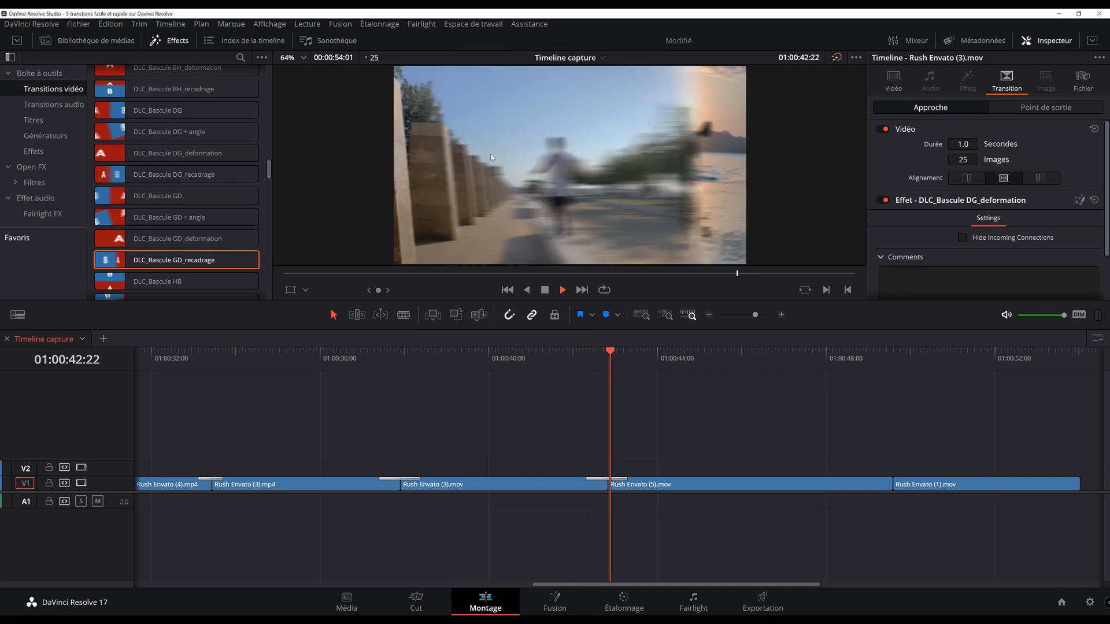
key("space")
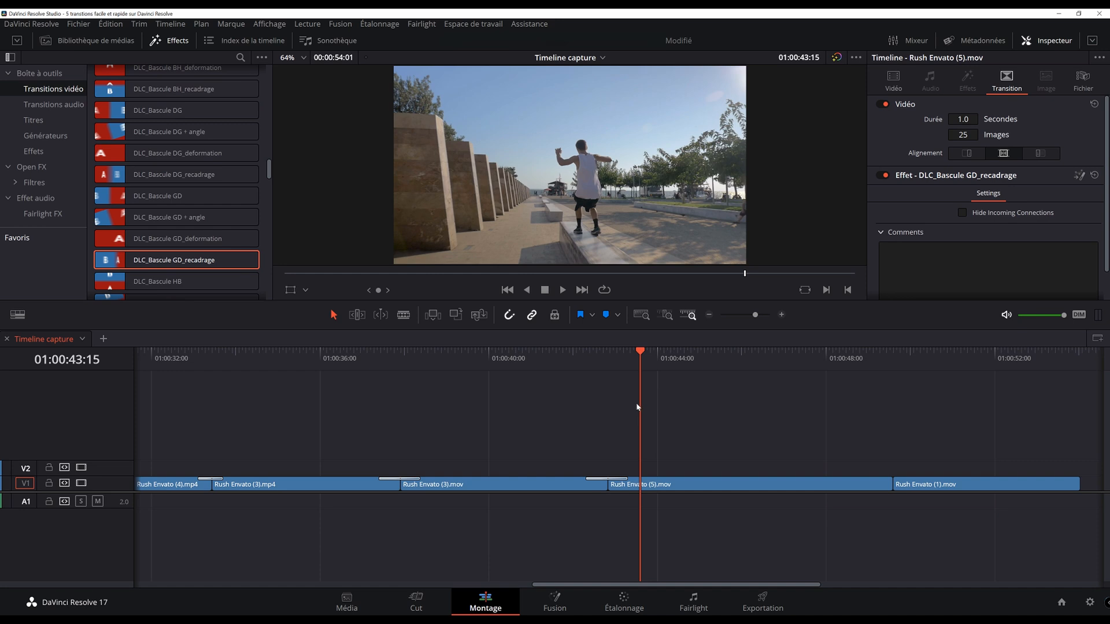
Step: Put the DLC_Centre fermeture horizontale transition on the cut between Rush Envato (3).mov and Rush Envato (5).mov and play it
scroll(639, 406, "right", 5)
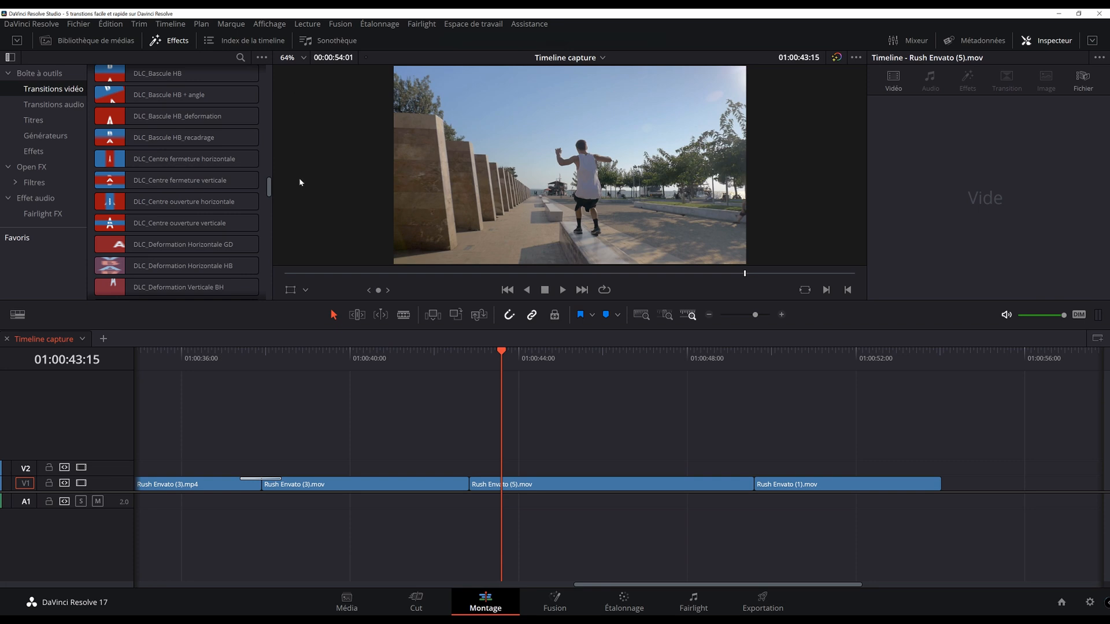
left_click_drag(194, 164, 469, 483)
left_click(450, 356)
key("space")
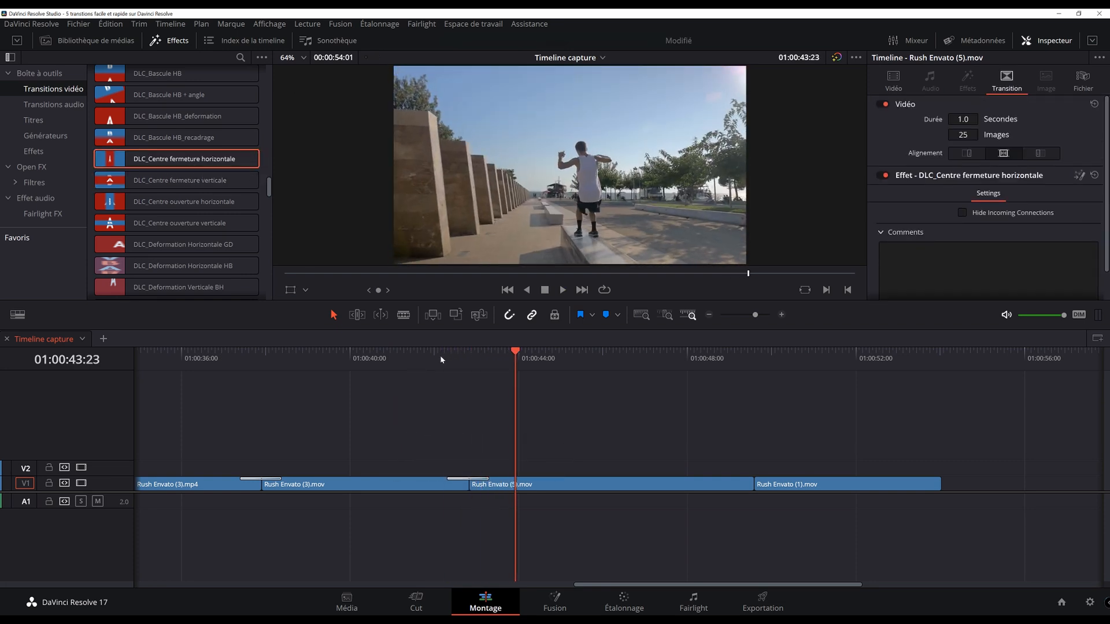
key("space")
Step: Replace the DLC_Centre fermeture horizontale transition with DLC_Centre ouverture verticale and play it several times
left_click(483, 478)
key("space")
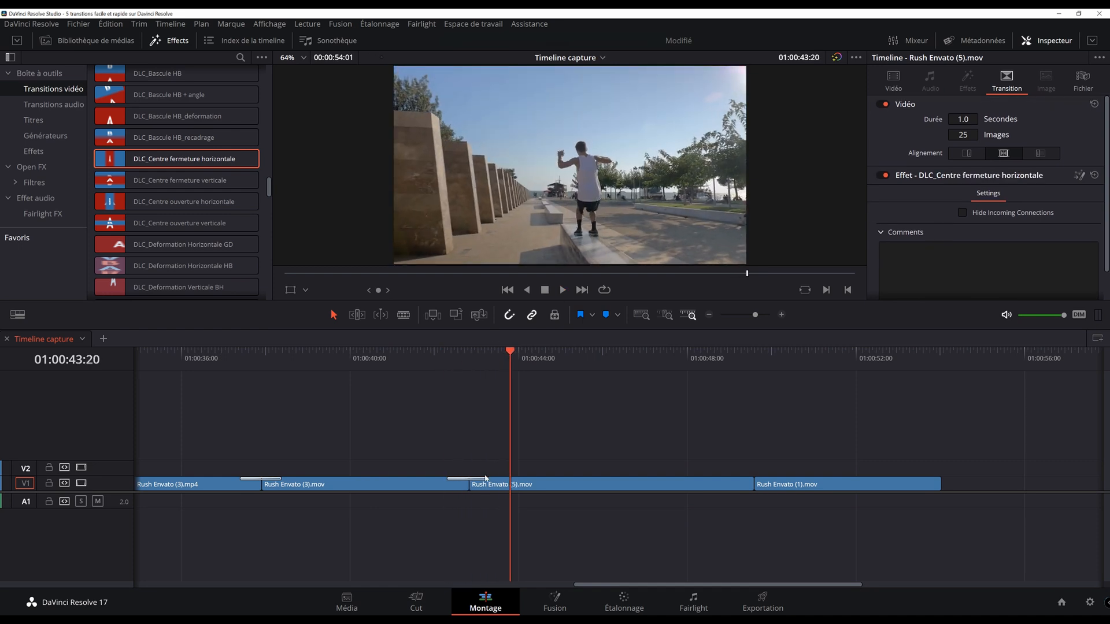
left_click_drag(179, 222, 478, 479)
key("Up")
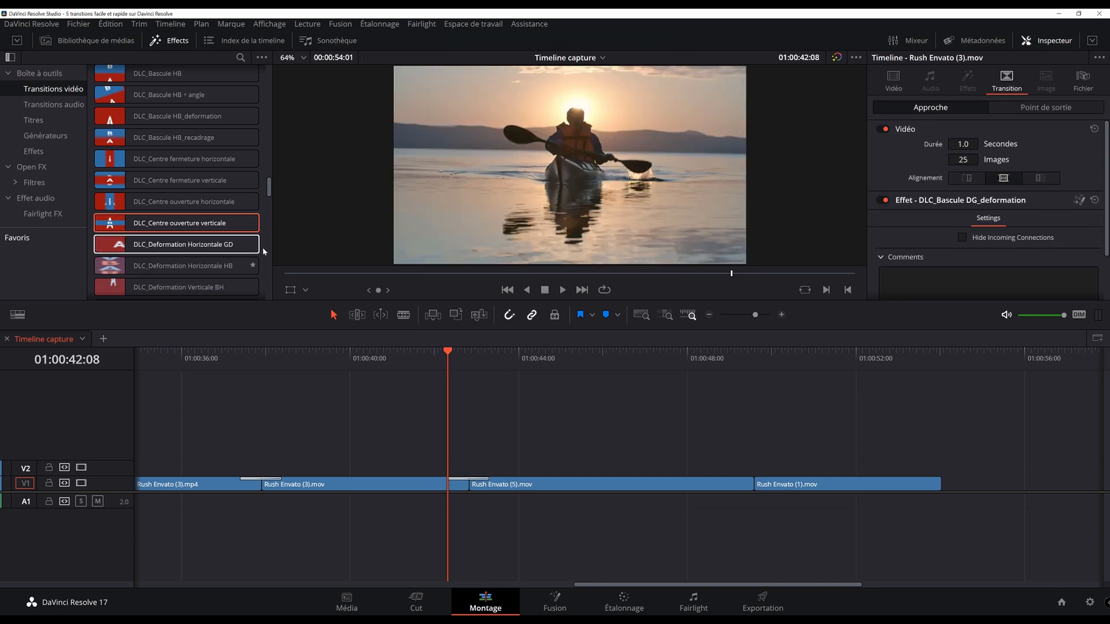
key("space")
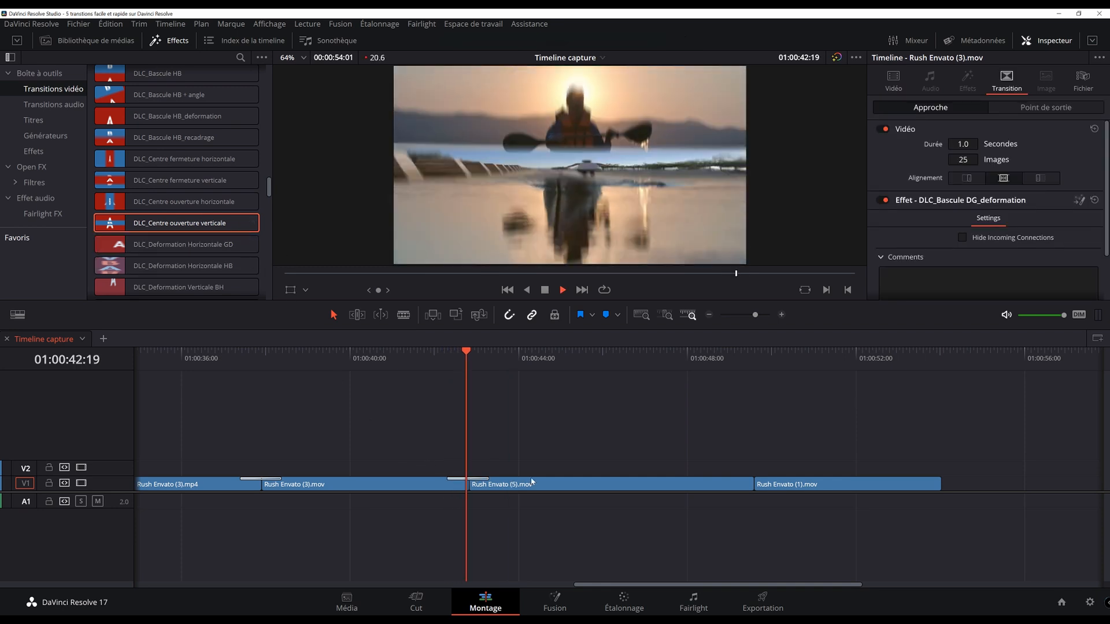
left_click(444, 363)
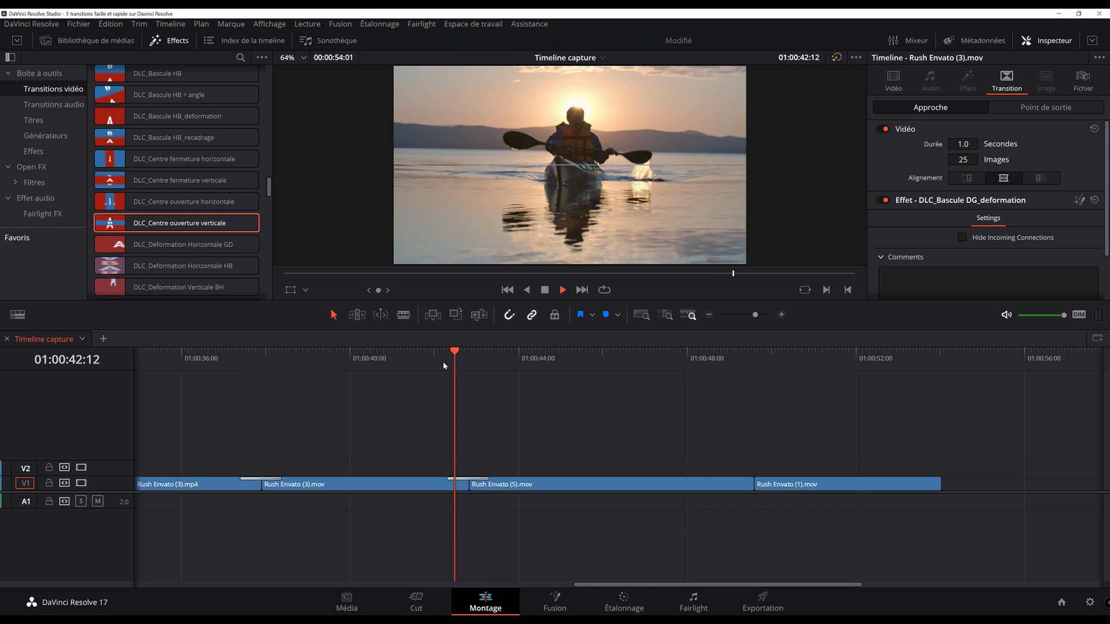
left_click(440, 360)
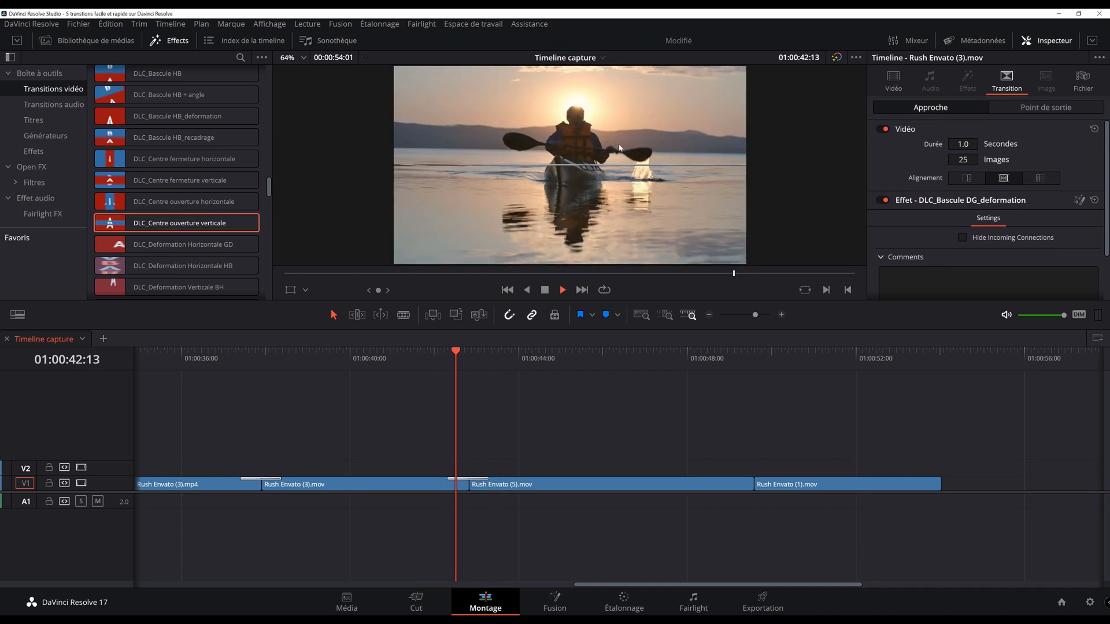
key("space")
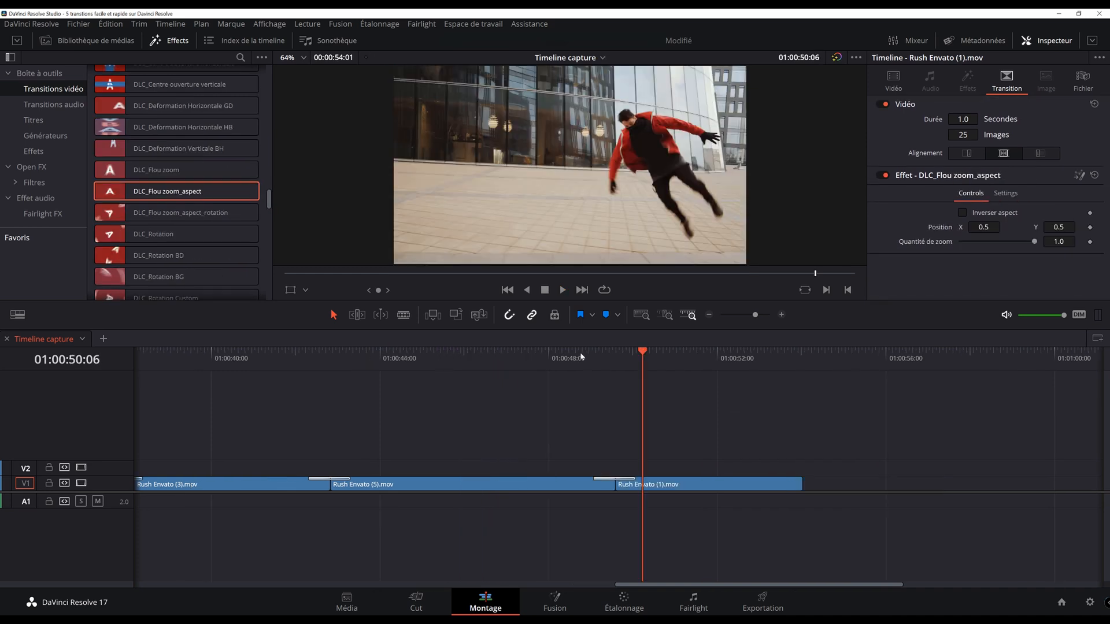
Step: Add the DLC_Rotation HD transition on the cut between Rush Envato (3).mov and Rush Envato (5).mov and preview it
left_click(582, 359)
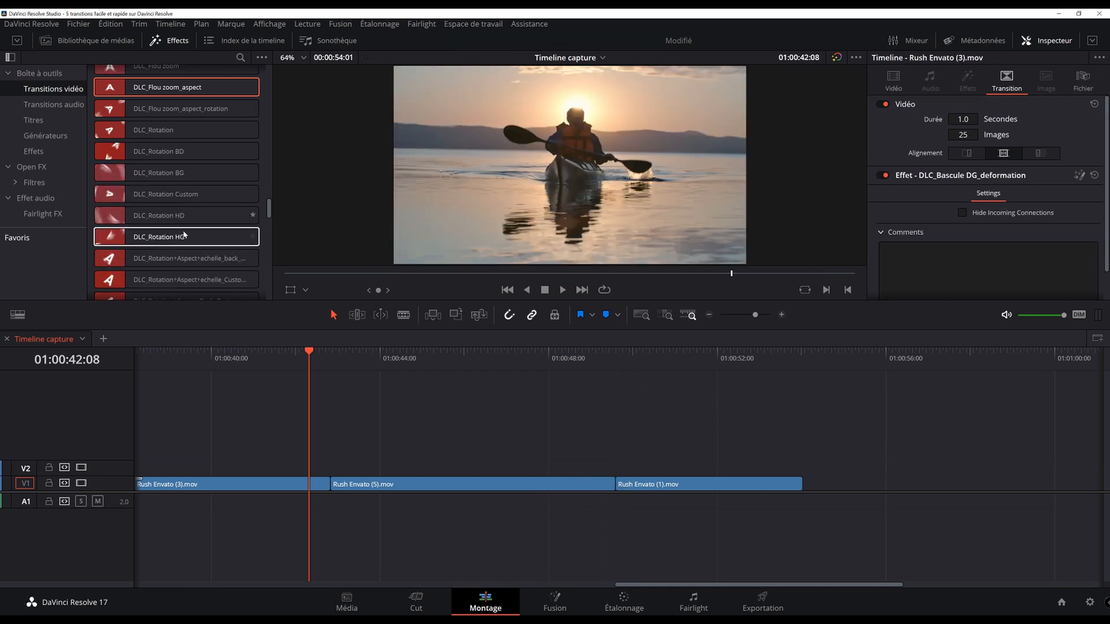
left_click_drag(173, 215, 340, 482)
key("space")
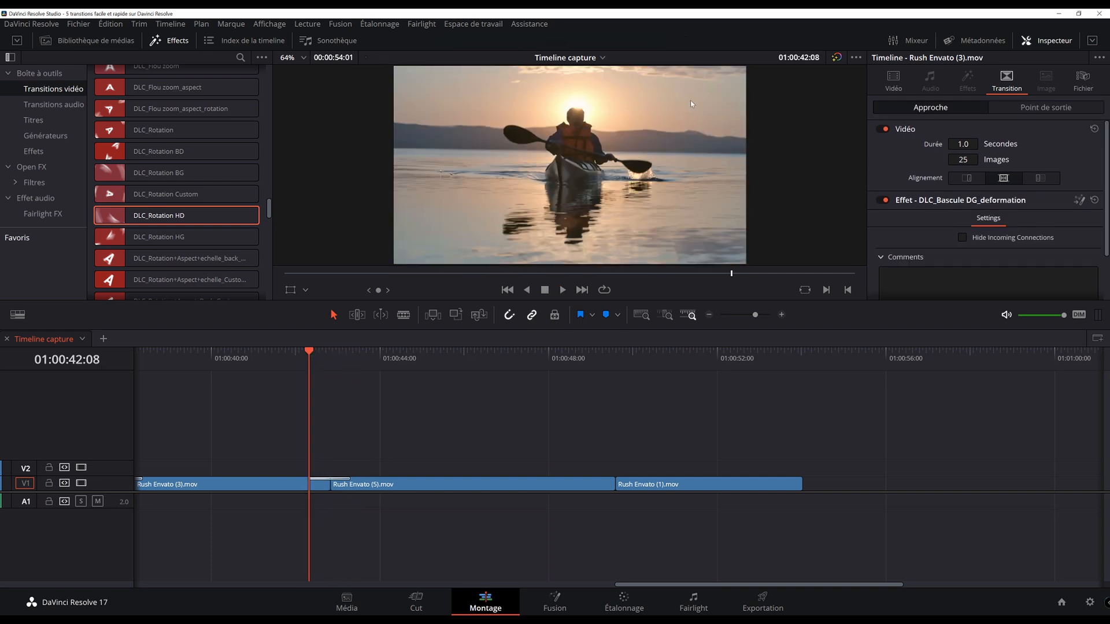
key("space")
key("space")
Step: Replace the DLC_Rotation HD transition with DLC_Rotation HG on the same cut and play it several times
left_click(335, 480)
key("Delete")
left_click_drag(199, 237, 338, 483)
left_click(307, 354)
key("space")
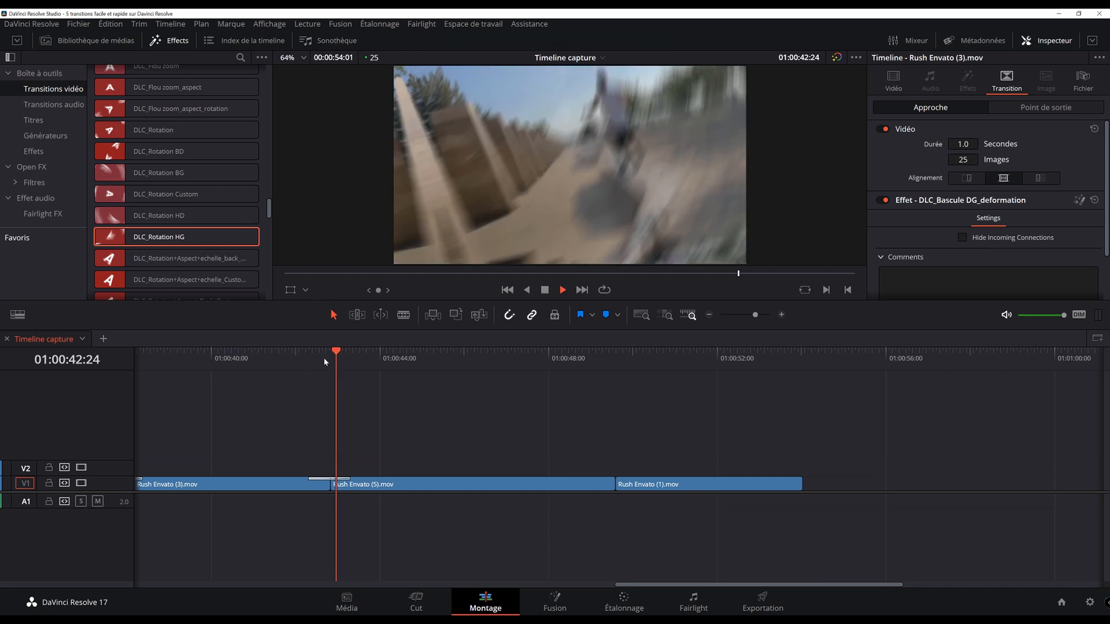
left_click(558, 294)
left_click(315, 356)
key("space")
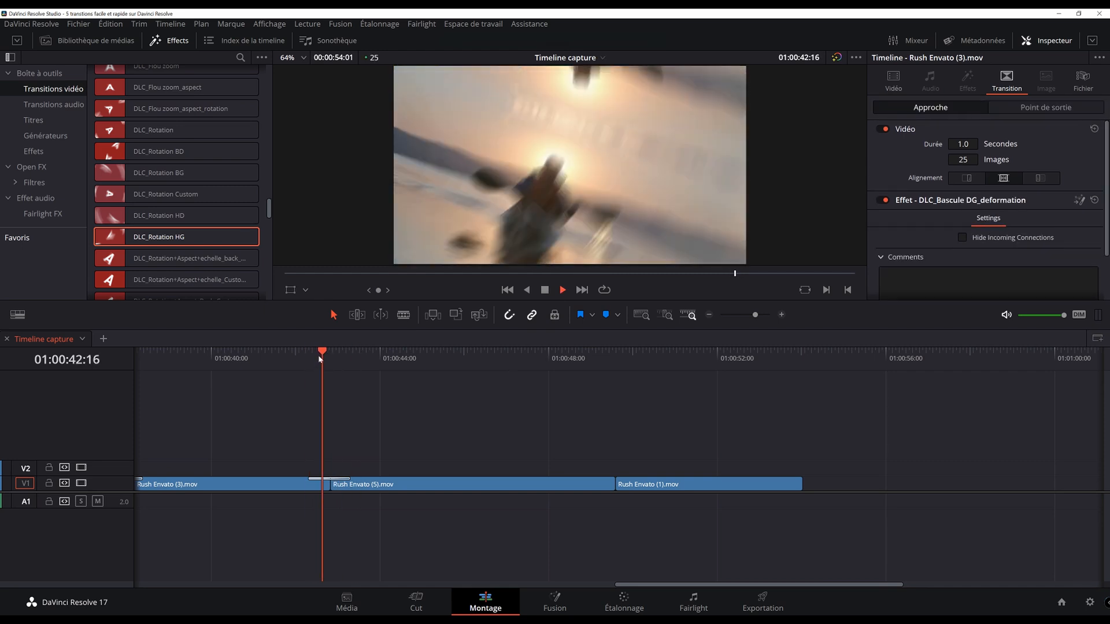
key("space")
Step: Select the DLC_Rotation HG transition to show its controls, step back through its frames and play it from the start
left_click(345, 480)
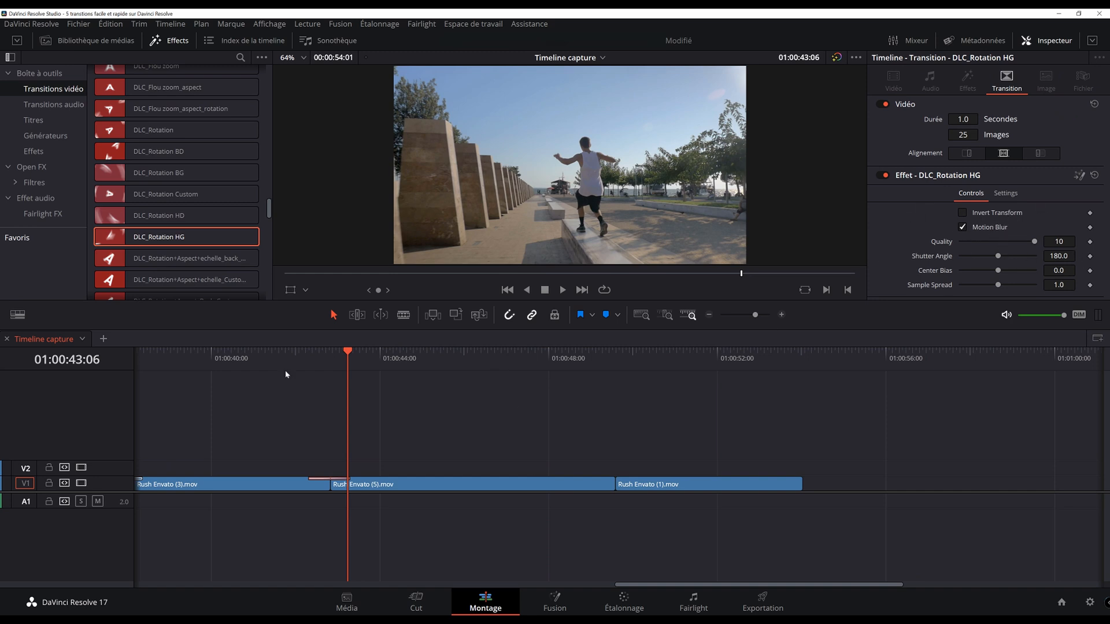
key("Left")
key("Left")
key("Left")
key("Left")
key("Left")
key("Left")
left_click(309, 374)
key("space")
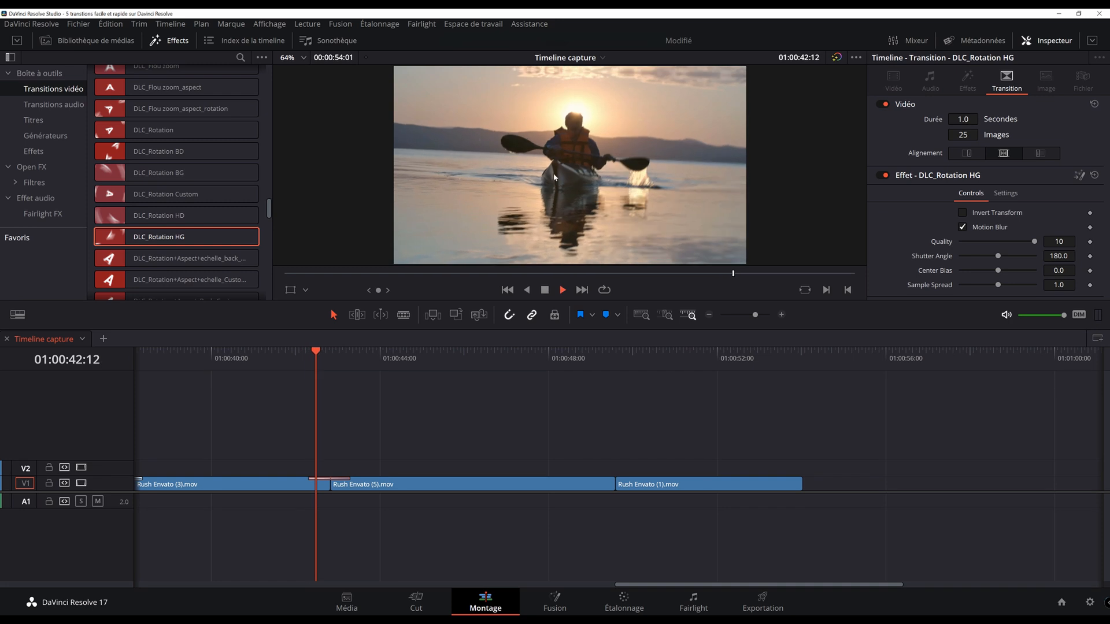
Step: Enable Invert Transform for the DLC_Rotation HG transition and play it with the reversed movement
left_click(962, 213)
left_click(310, 363)
key("space")
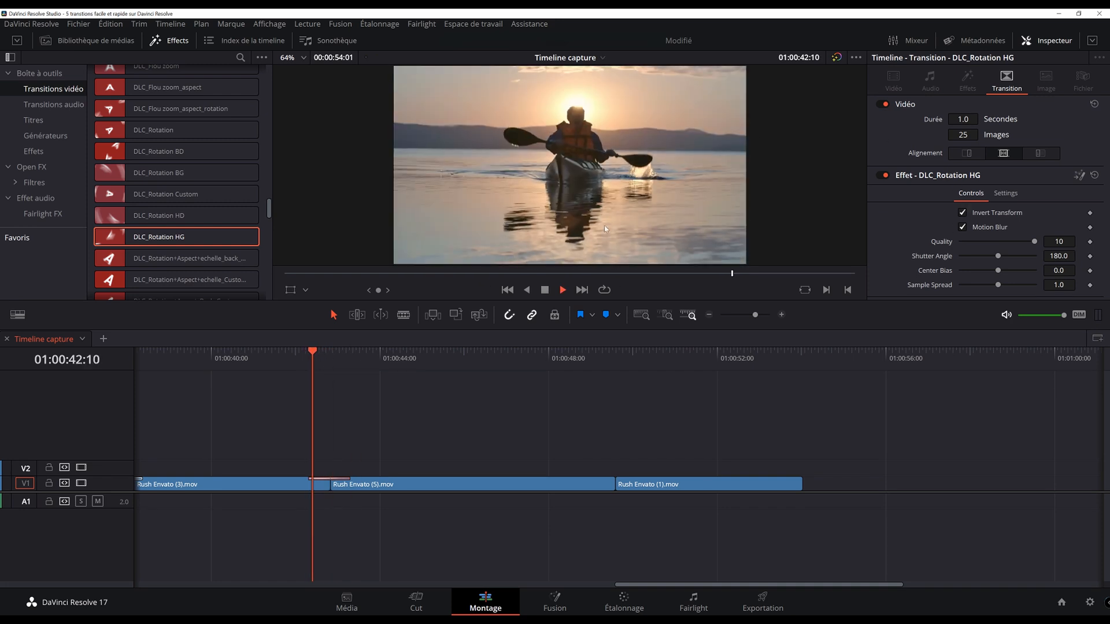
key("space")
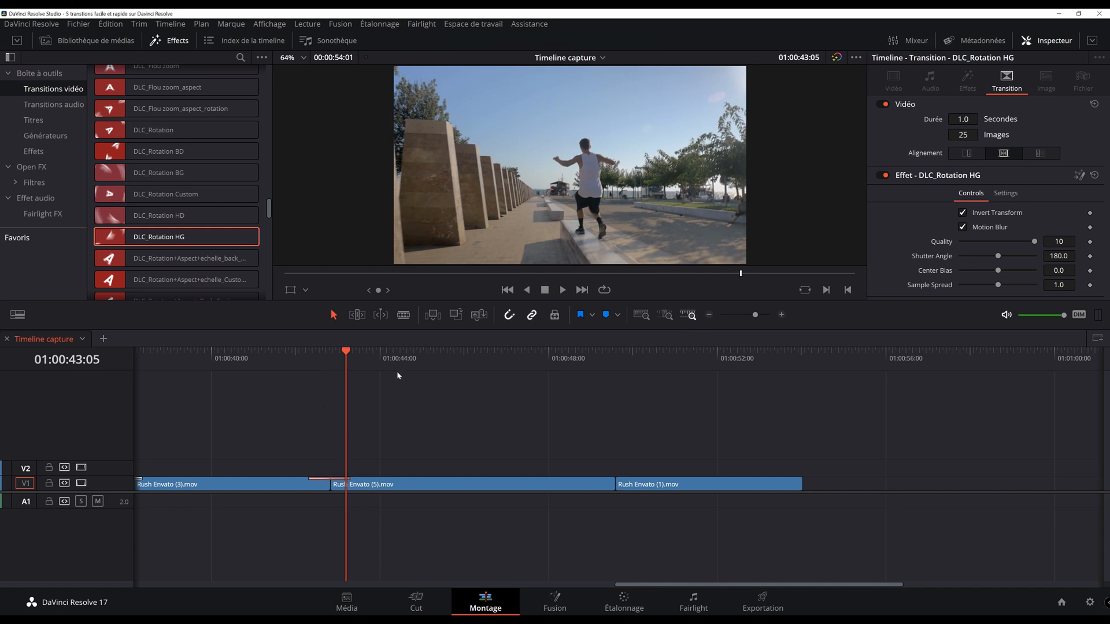
Step: Return the playhead to 01:00:48:19 to preview the DLC_Zoom AR Gauche transition before Rush Envato (1).mov
left_click(598, 356)
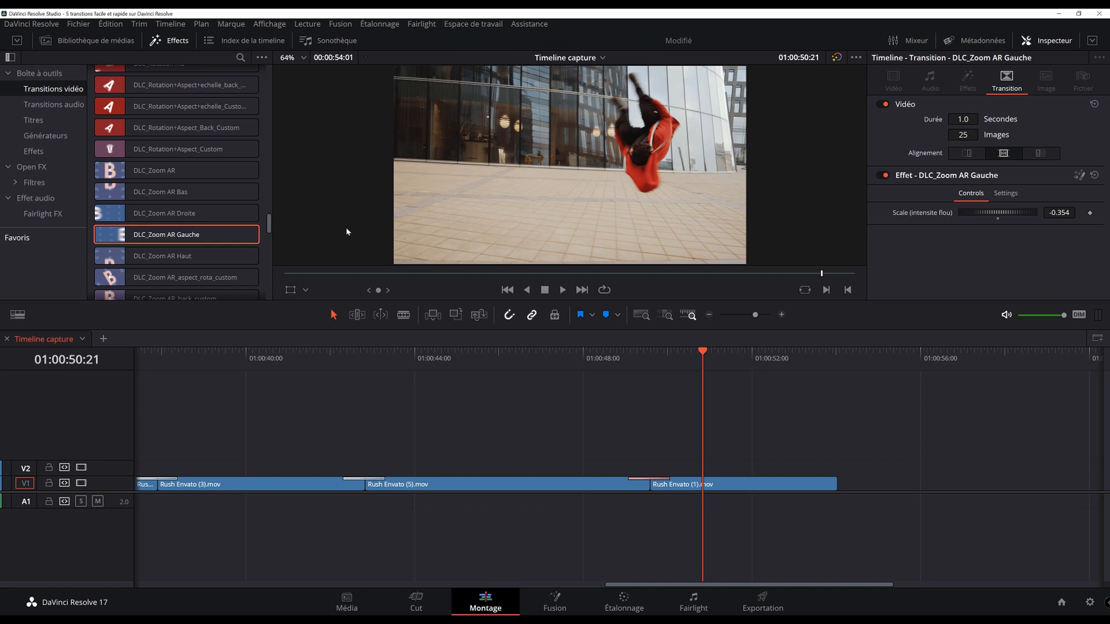
left_click(614, 363)
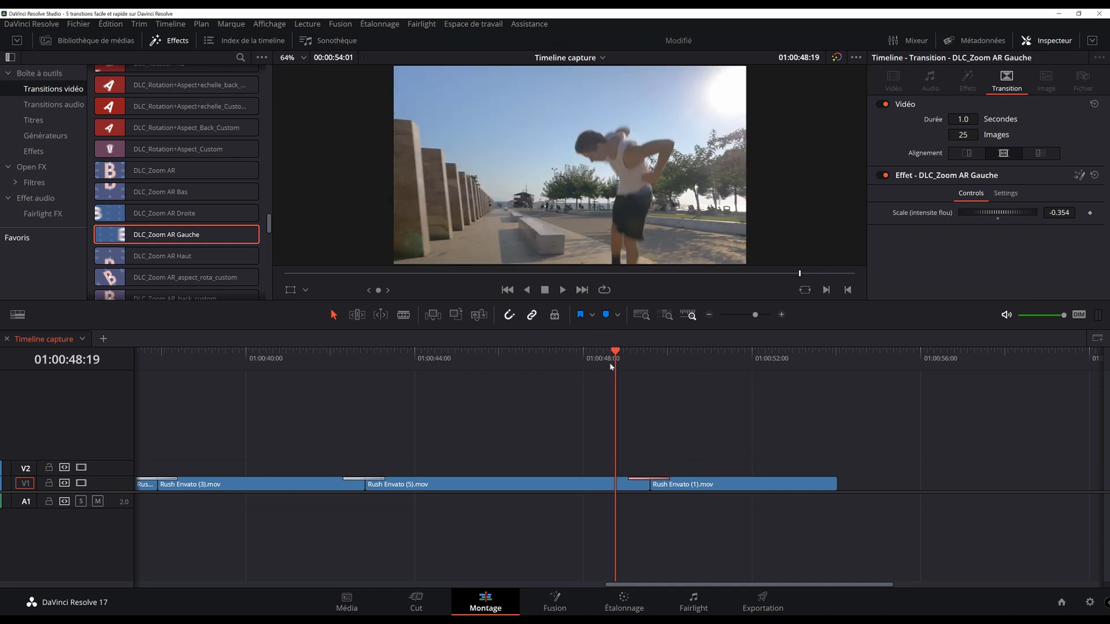